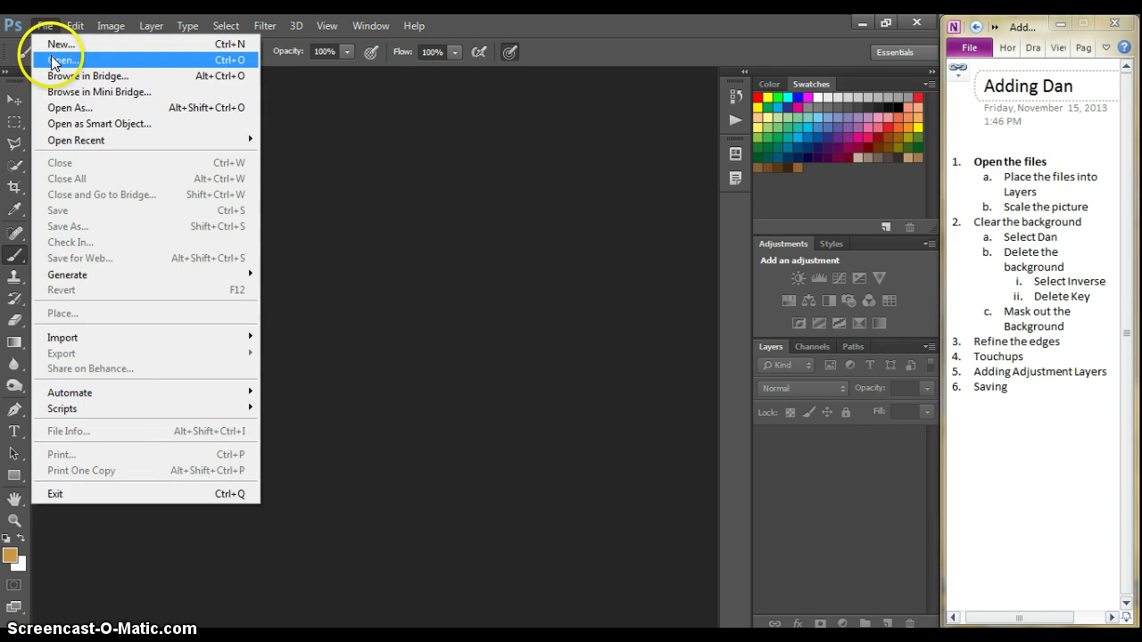
Open the photos IMG_7647 and IMG_7652 together from the retirement pictures folder, using a larger thumbnail view to identify them
click(53, 61)
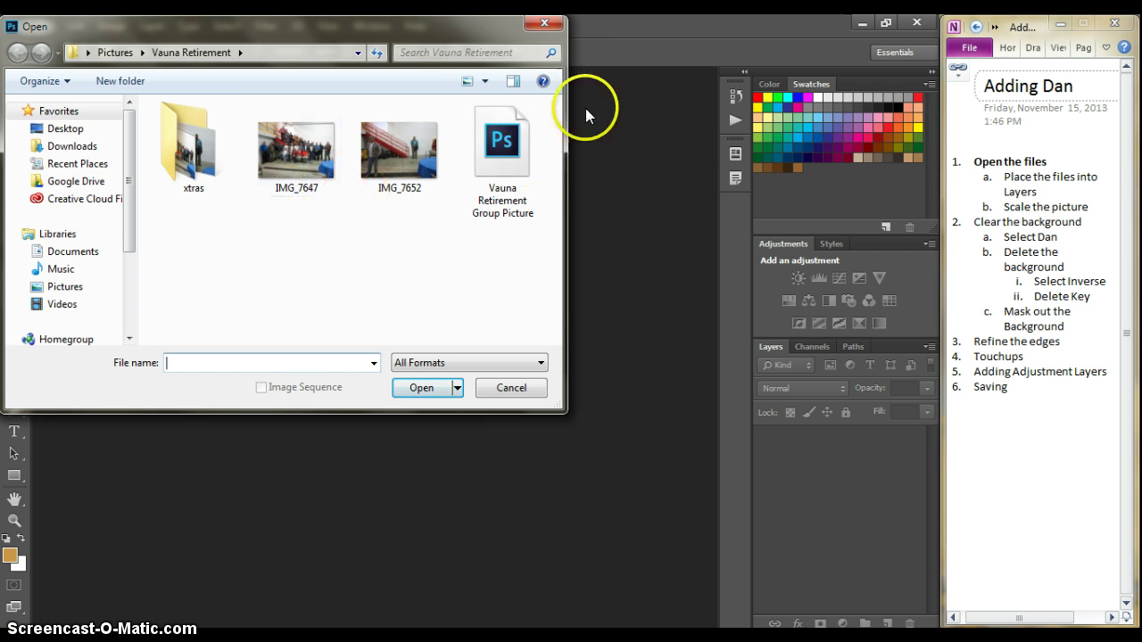
click(483, 80)
drag(483, 103, 487, 44)
drag(555, 134, 532, 237)
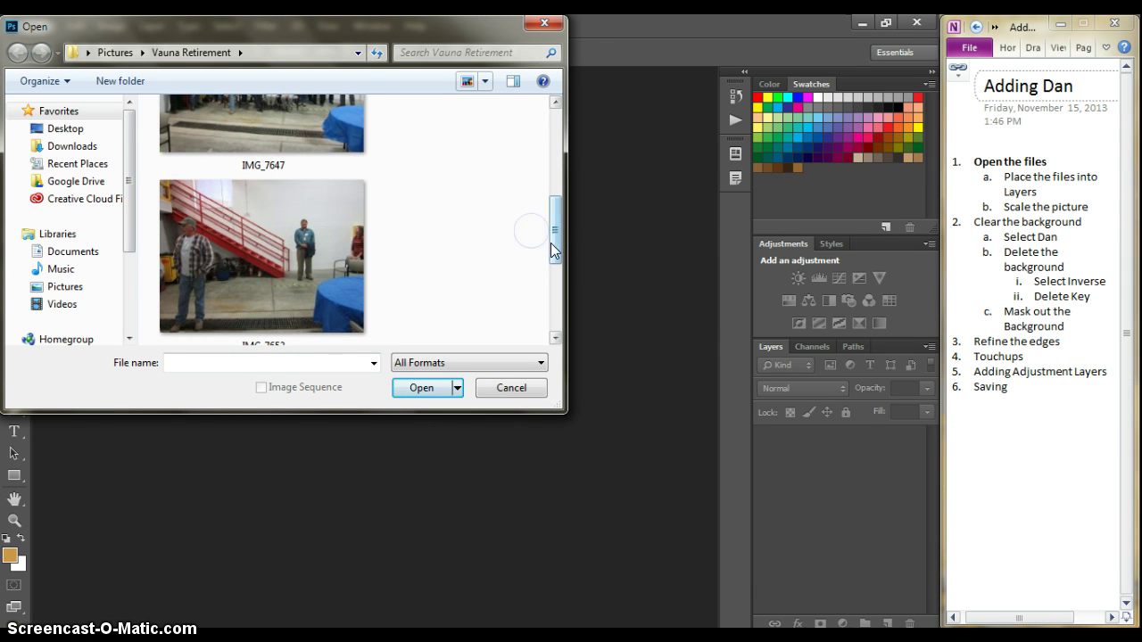
click(305, 136)
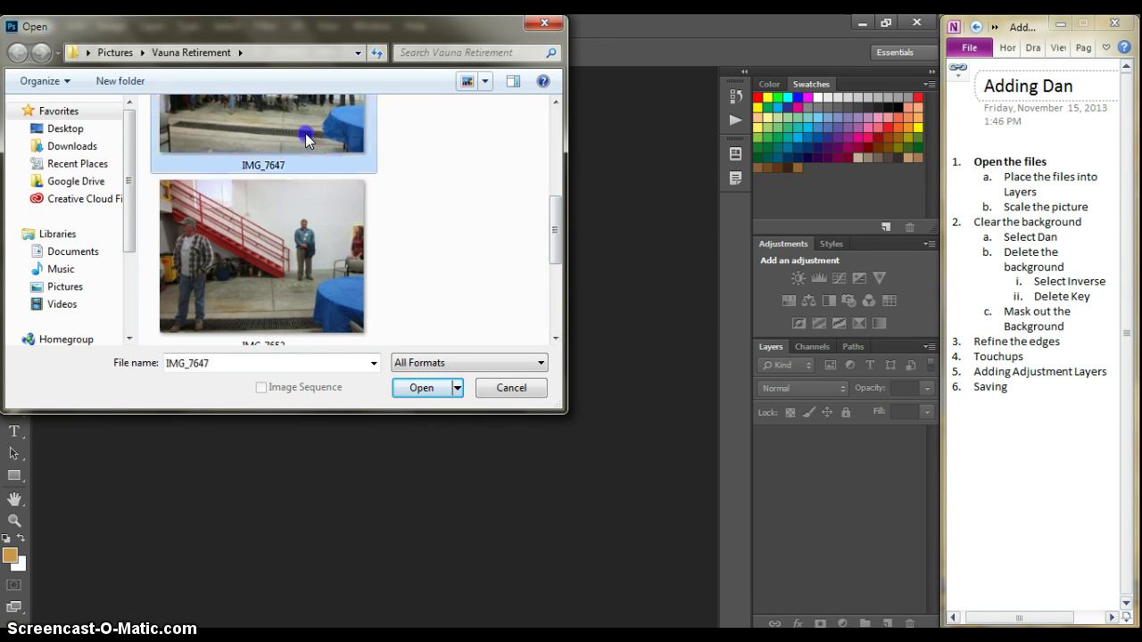
ctrl+click(311, 307)
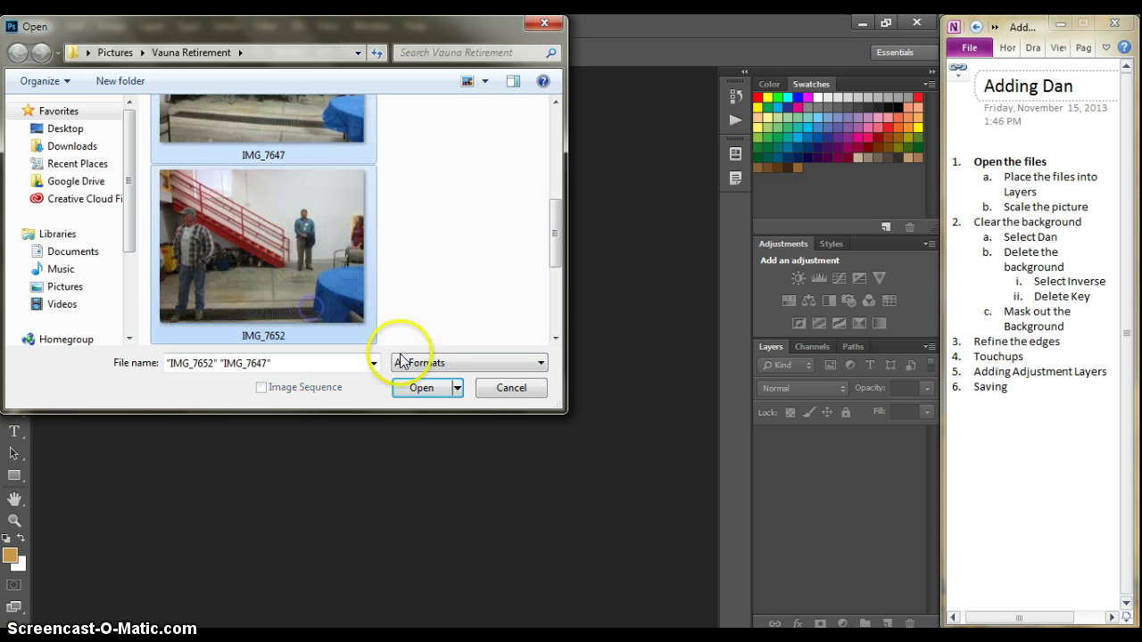
click(422, 388)
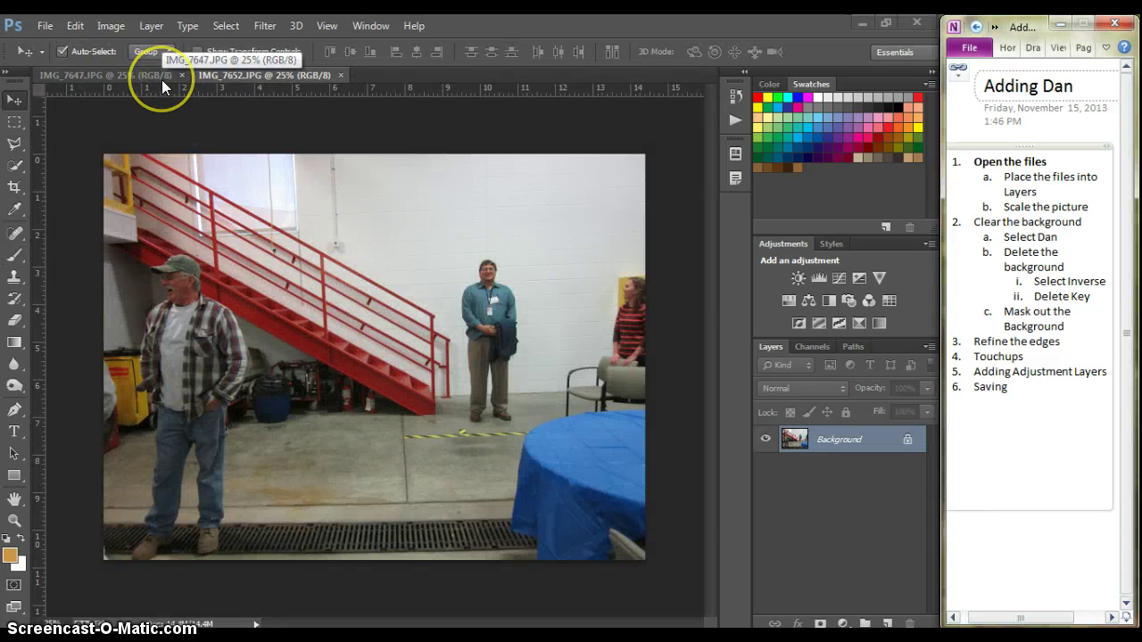
Bring IMG_7652 to the front and show both photos side by side with the 2-up Vertical arrangement
click(161, 80)
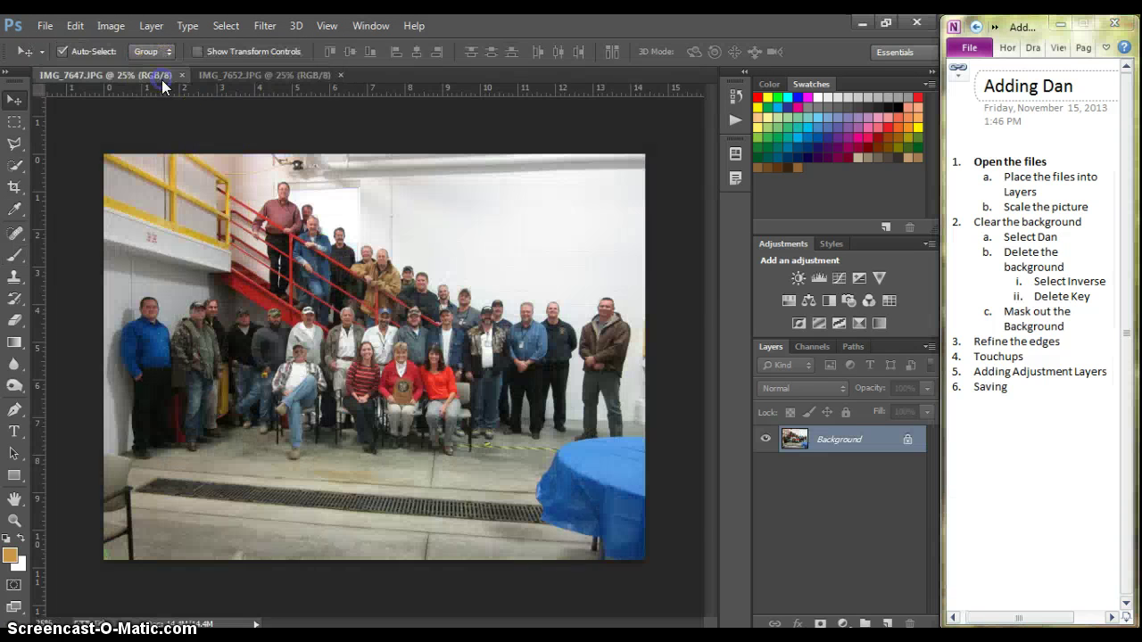
click(249, 76)
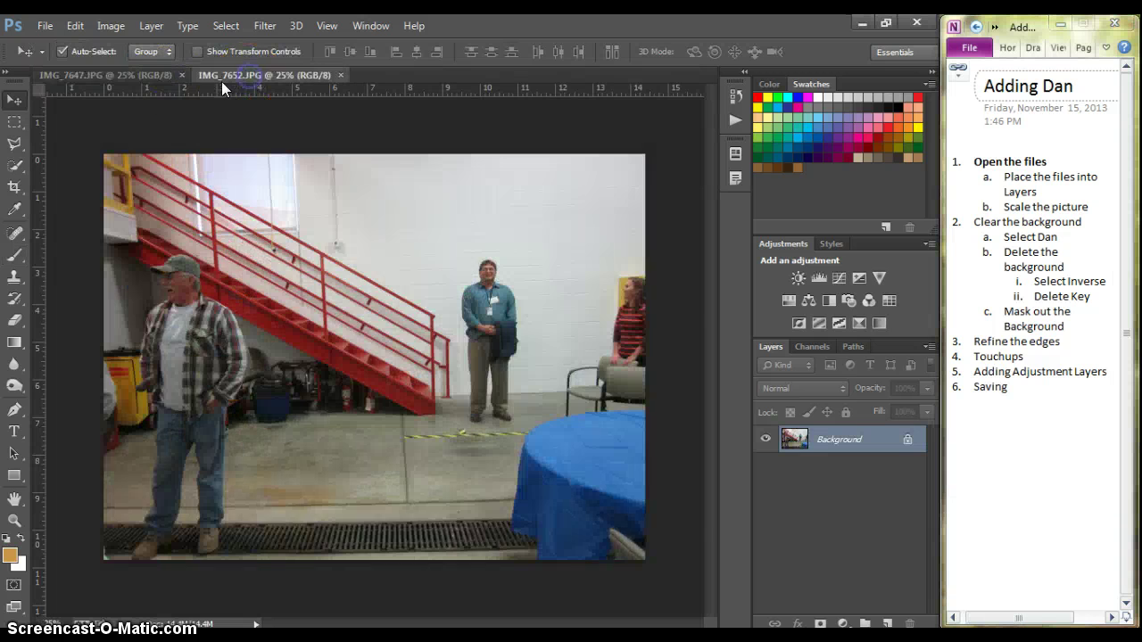
click(163, 76)
click(219, 75)
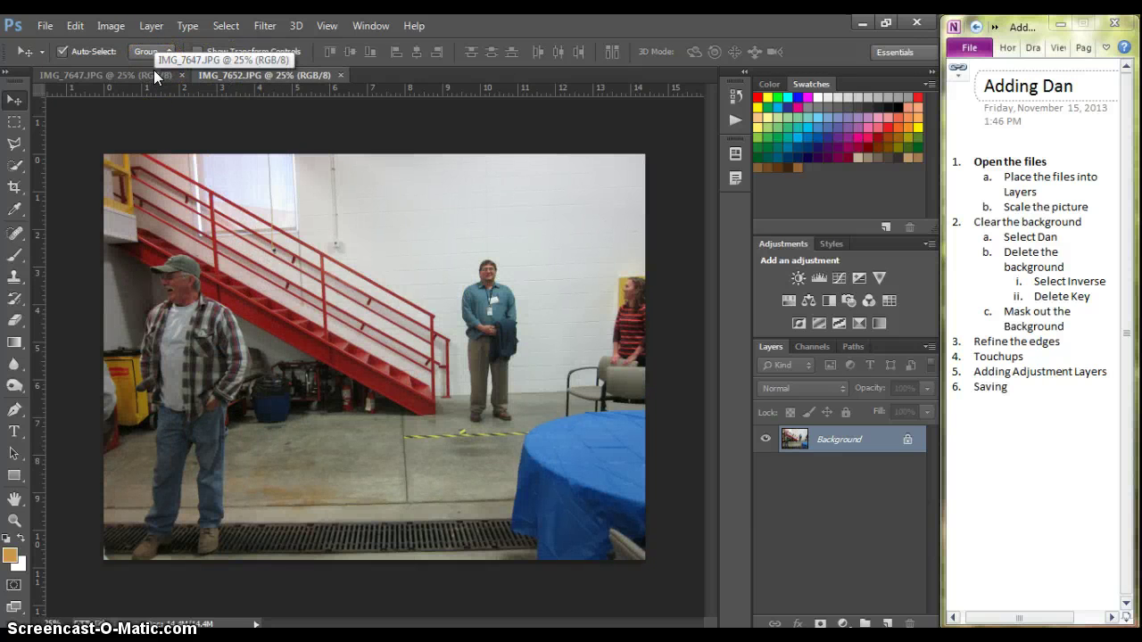
click(206, 81)
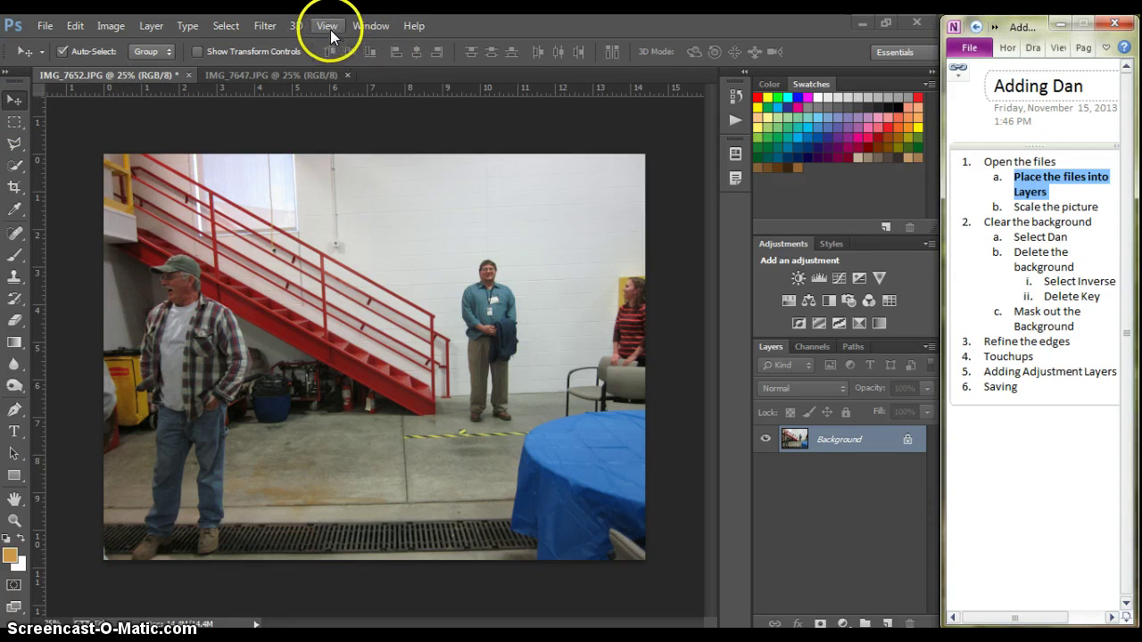
click(329, 27)
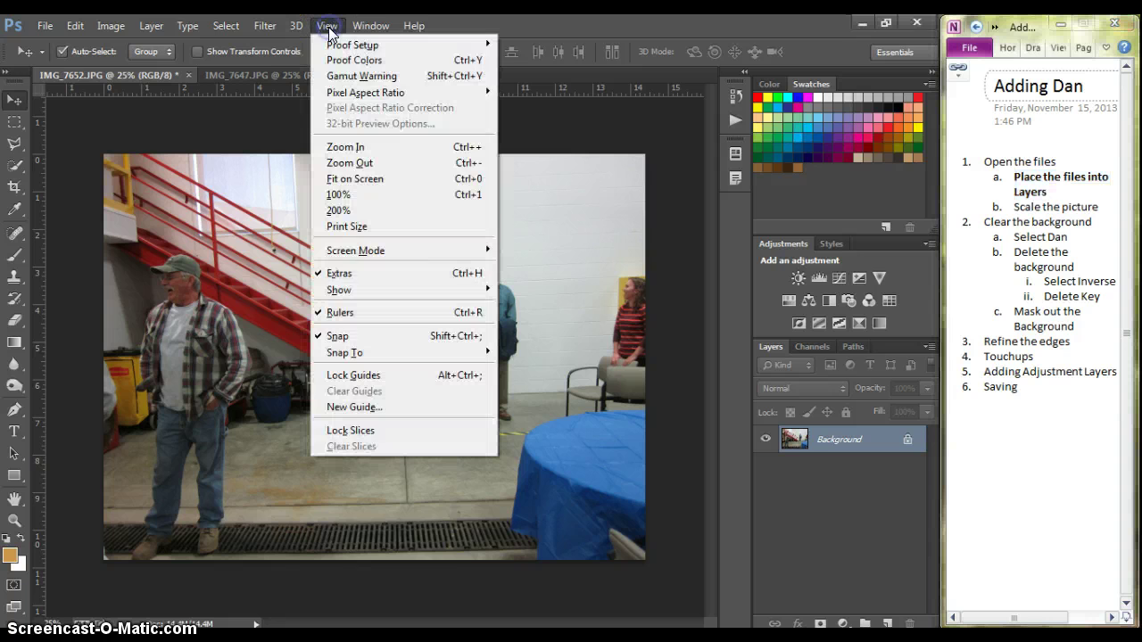
click(358, 27)
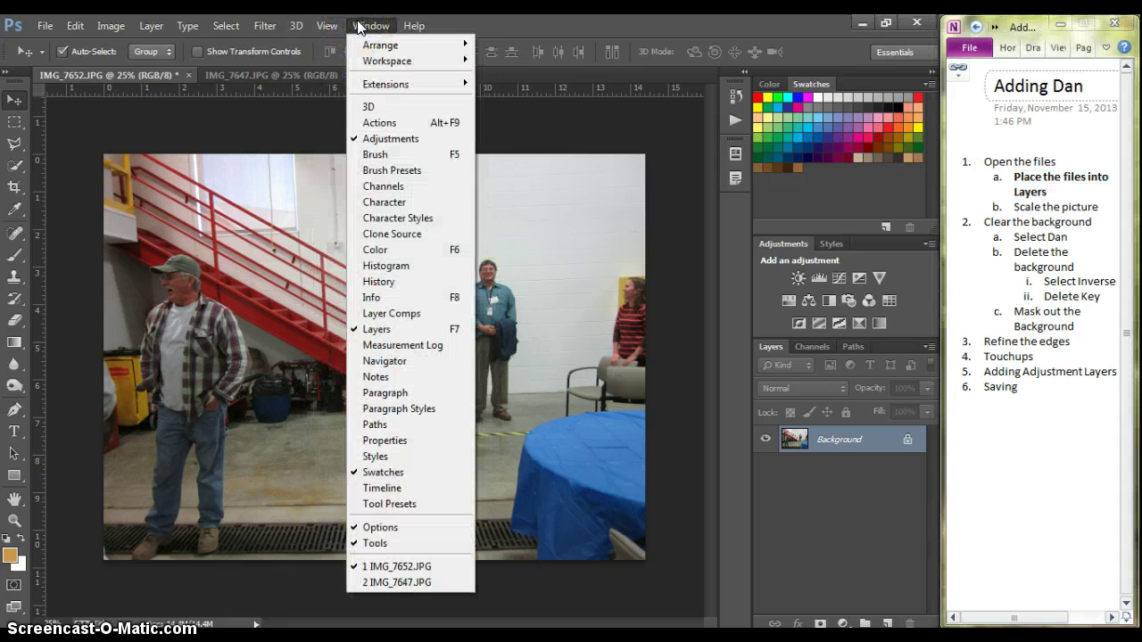
mouse_move(375, 45)
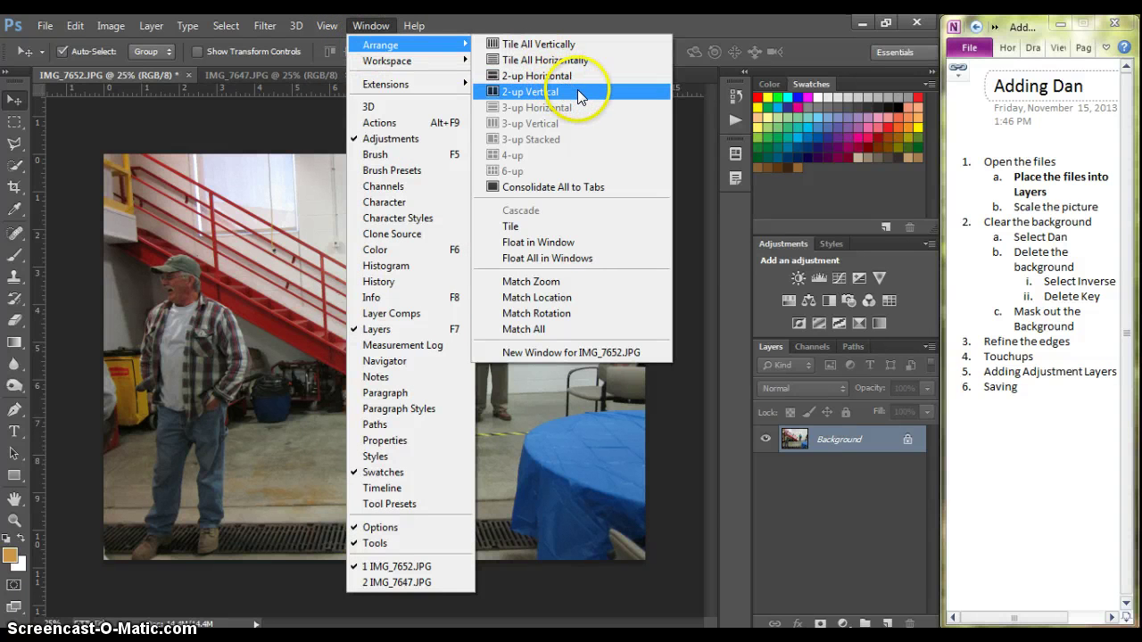
click(577, 91)
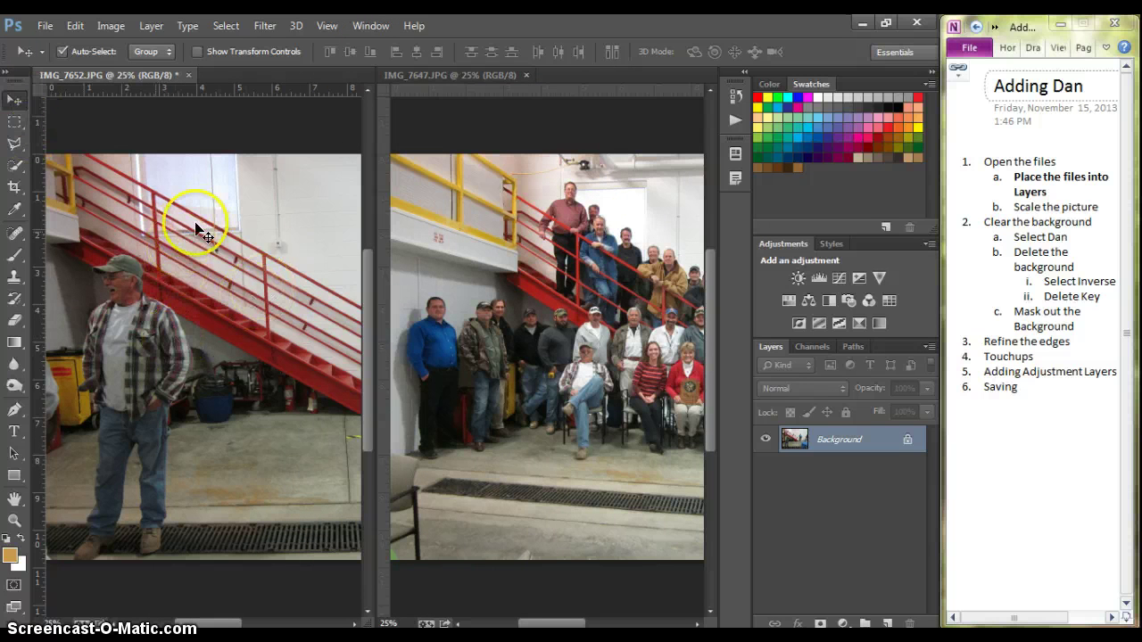
Copy the IMG_7652 photo into IMG_7647 as a new layer with the Move tool and check the layer's visibility
drag(252, 352, 279, 331)
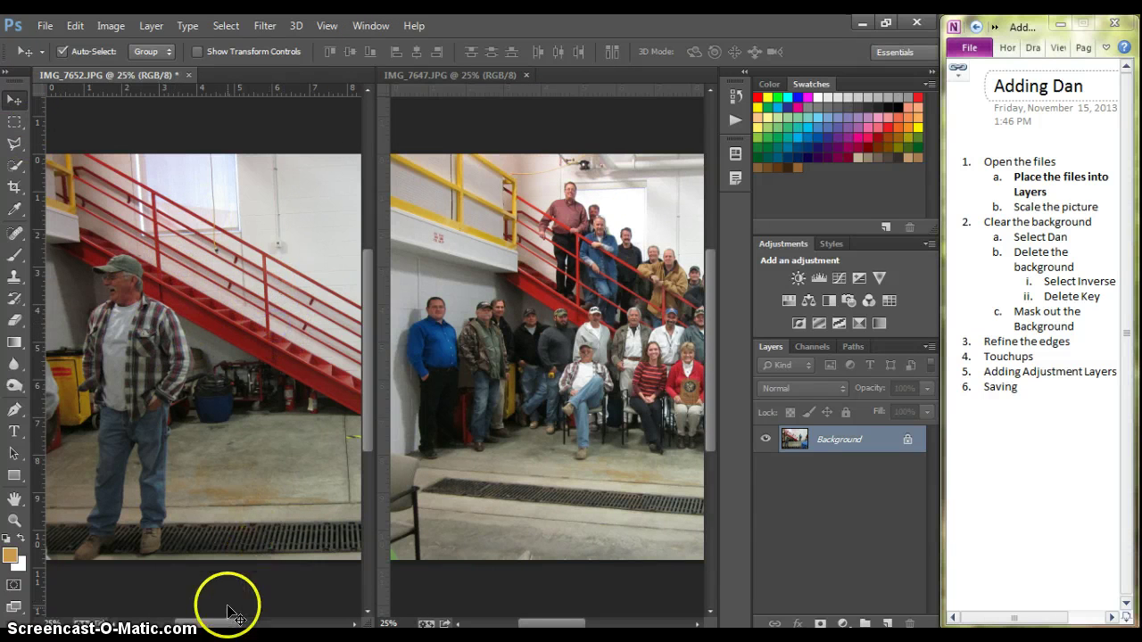
drag(232, 623, 272, 623)
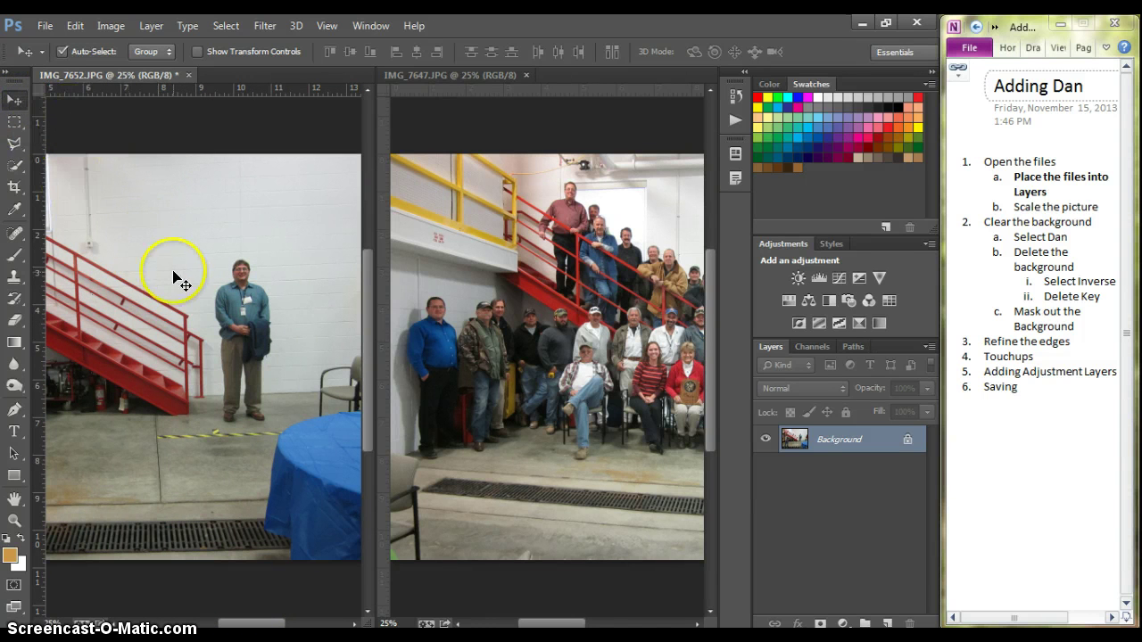
drag(179, 313, 475, 350)
drag(555, 325, 527, 324)
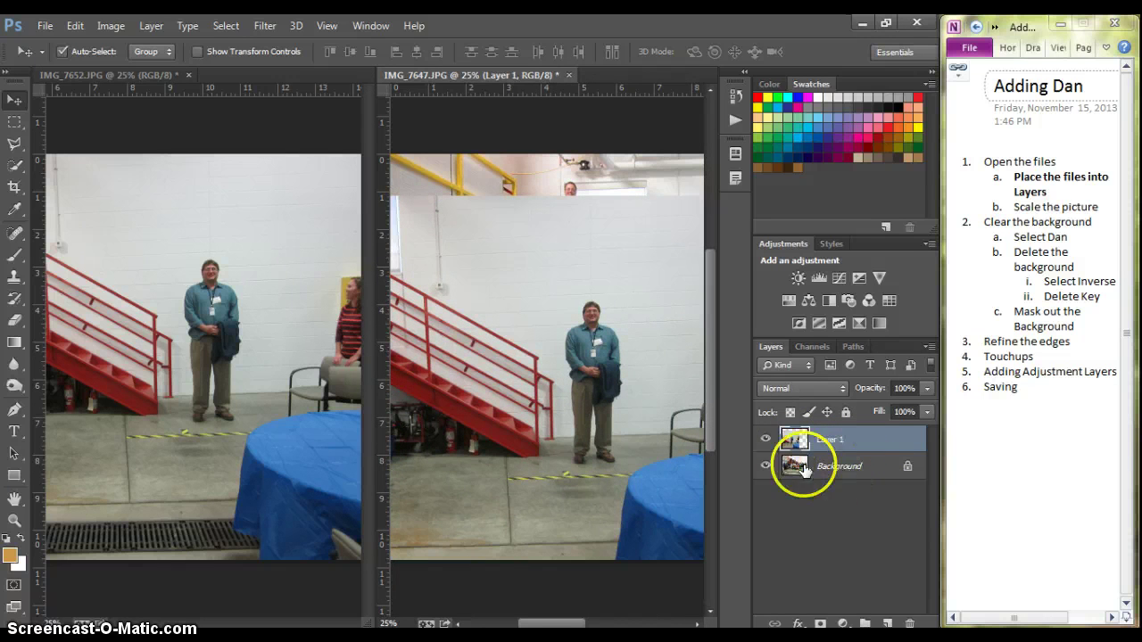
click(766, 440)
click(766, 440)
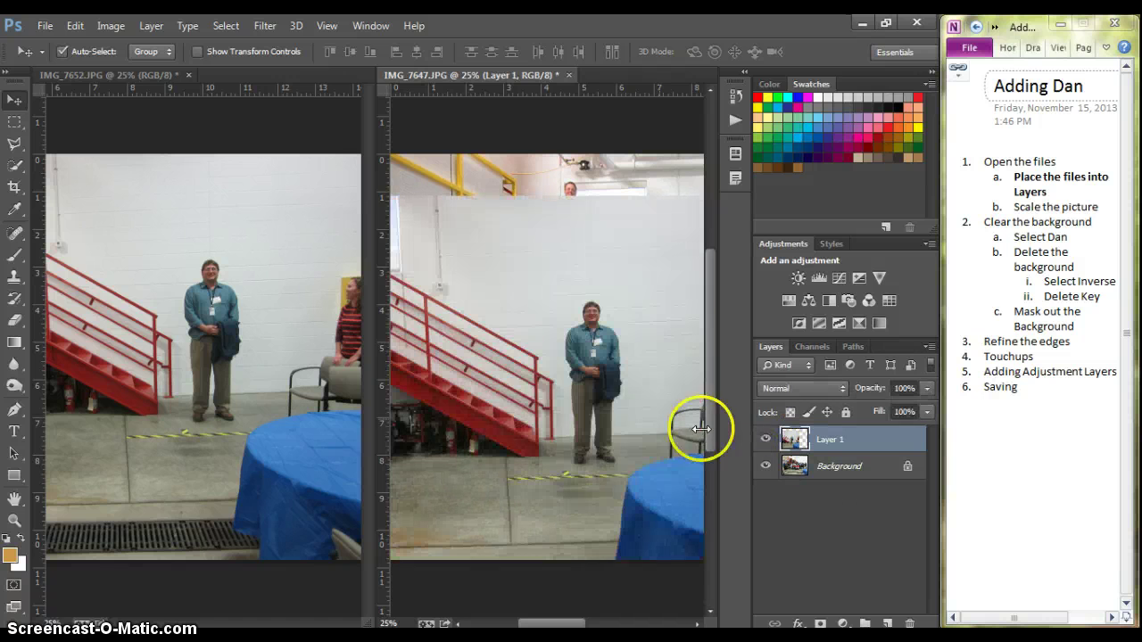
Close the IMG_7652 document, leaving only the combined IMG_7647 open
click(336, 129)
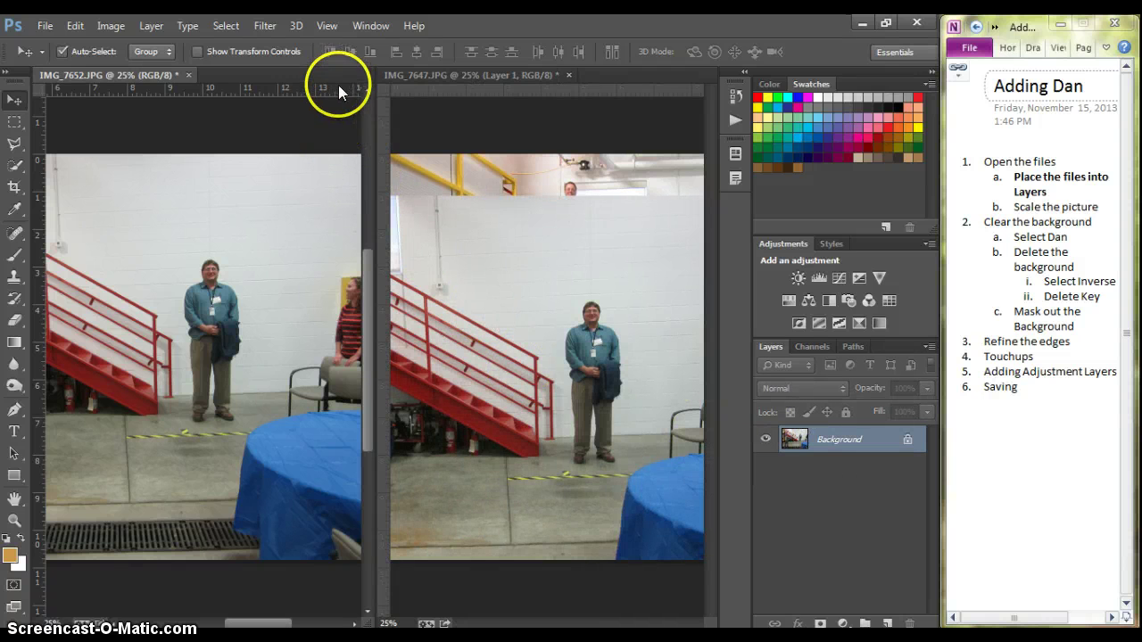
click(188, 76)
click(481, 261)
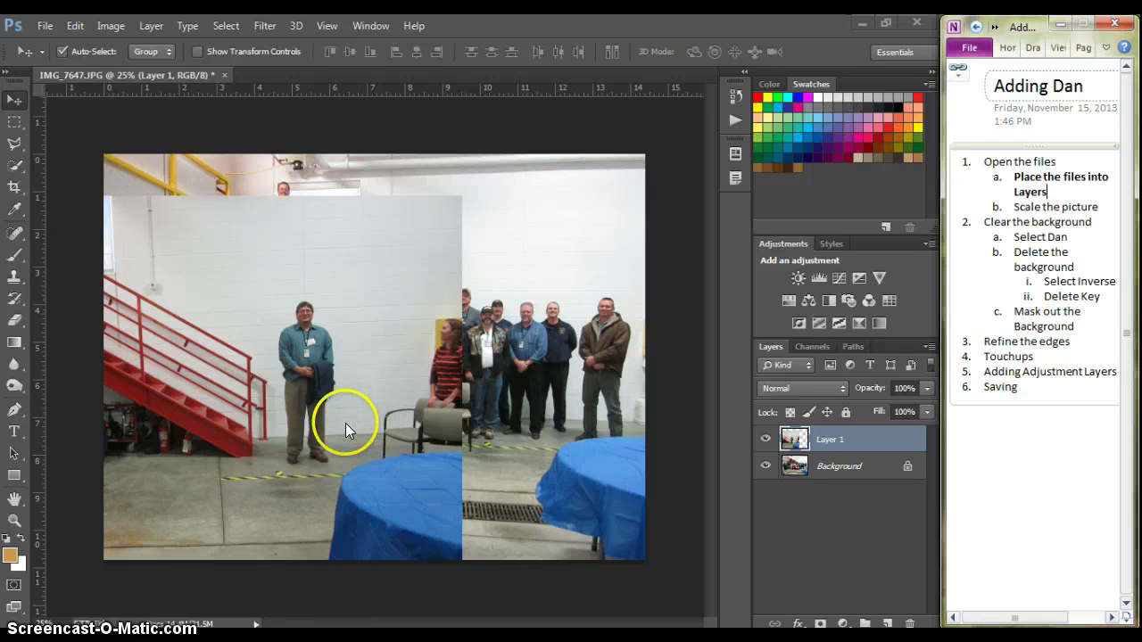
Move Layer 1 so its photo covers nearly the whole group photo, and toggle both layers' visibility to check them
click(345, 423)
drag(396, 408, 425, 473)
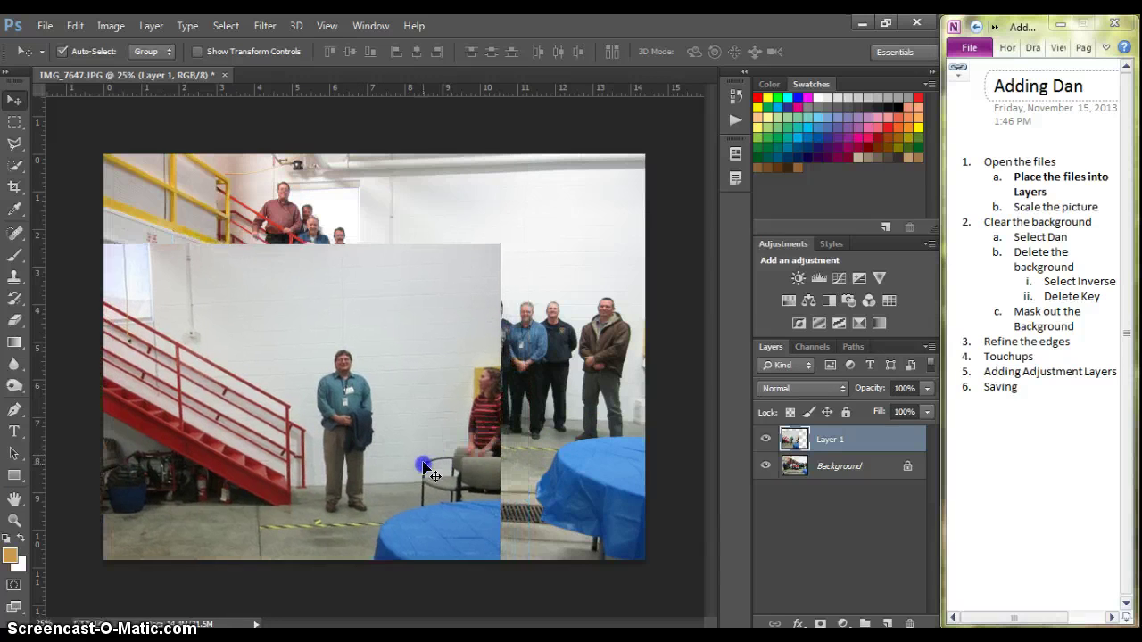
click(765, 445)
click(764, 446)
click(766, 467)
click(765, 468)
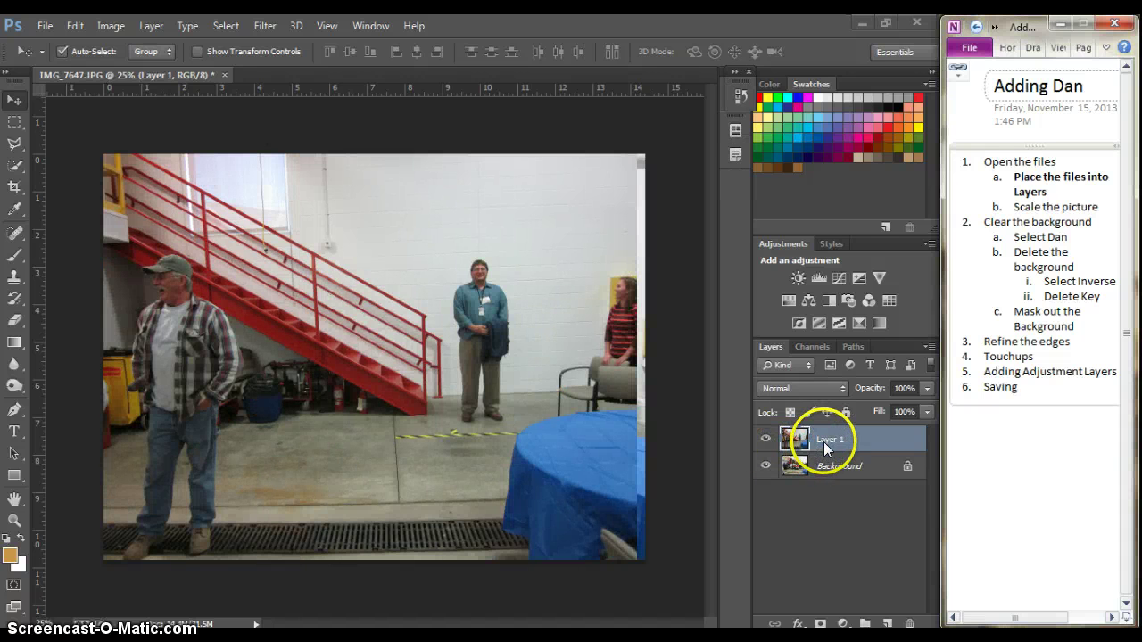
Rename Layer 1 with the first name of the man being added
click(826, 444)
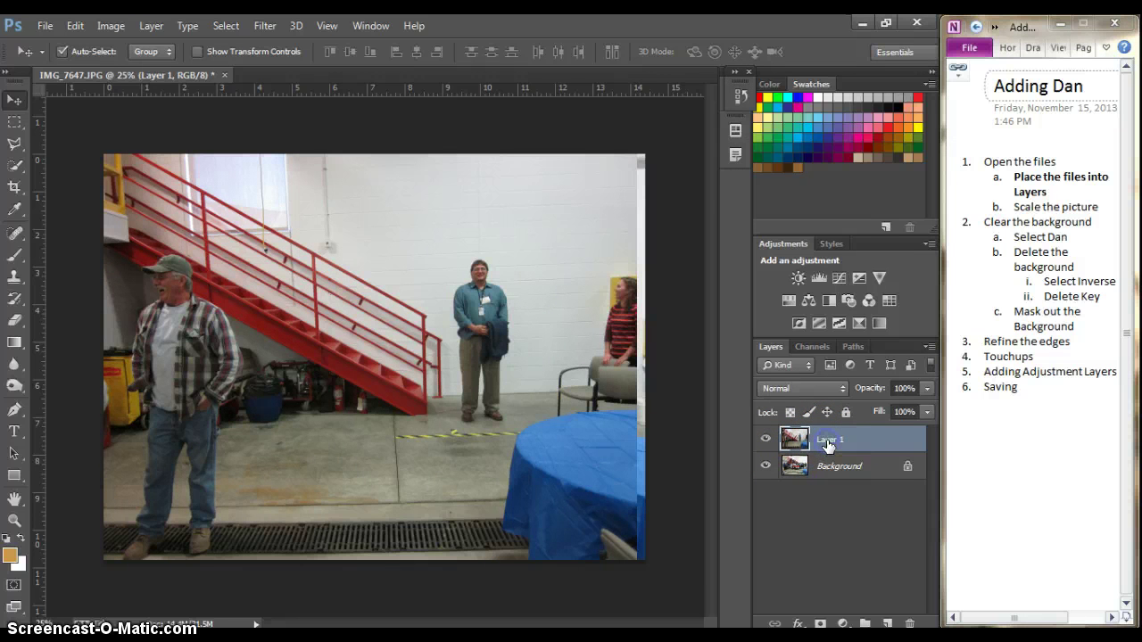
double_click(828, 441)
click(853, 528)
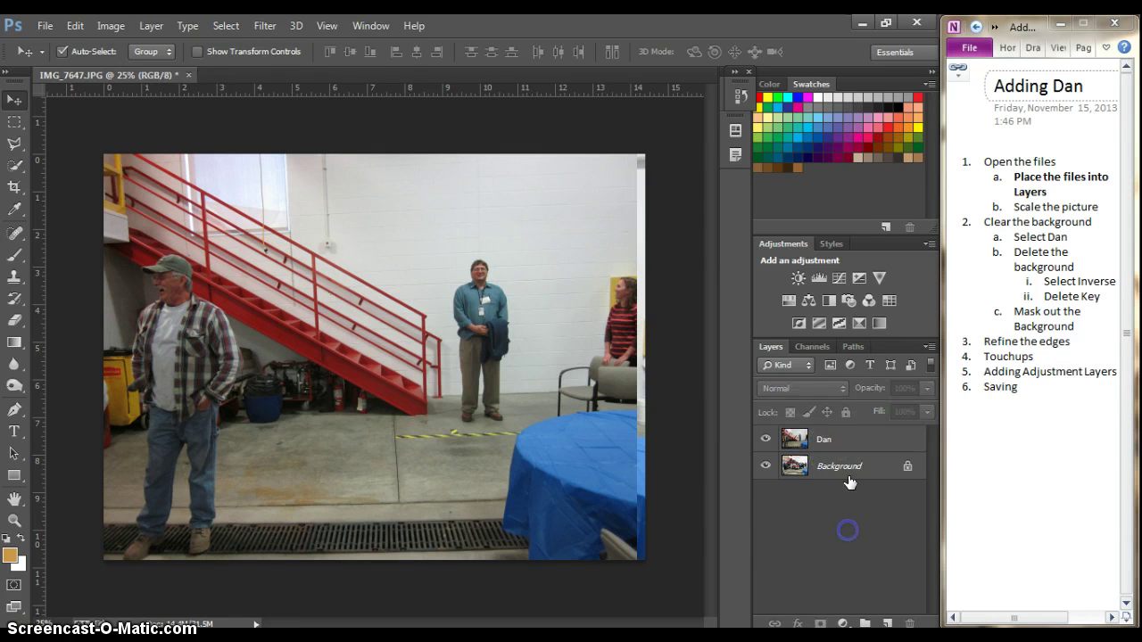
Convert the locked Background into a regular layer named Group Pic
click(842, 466)
click(845, 469)
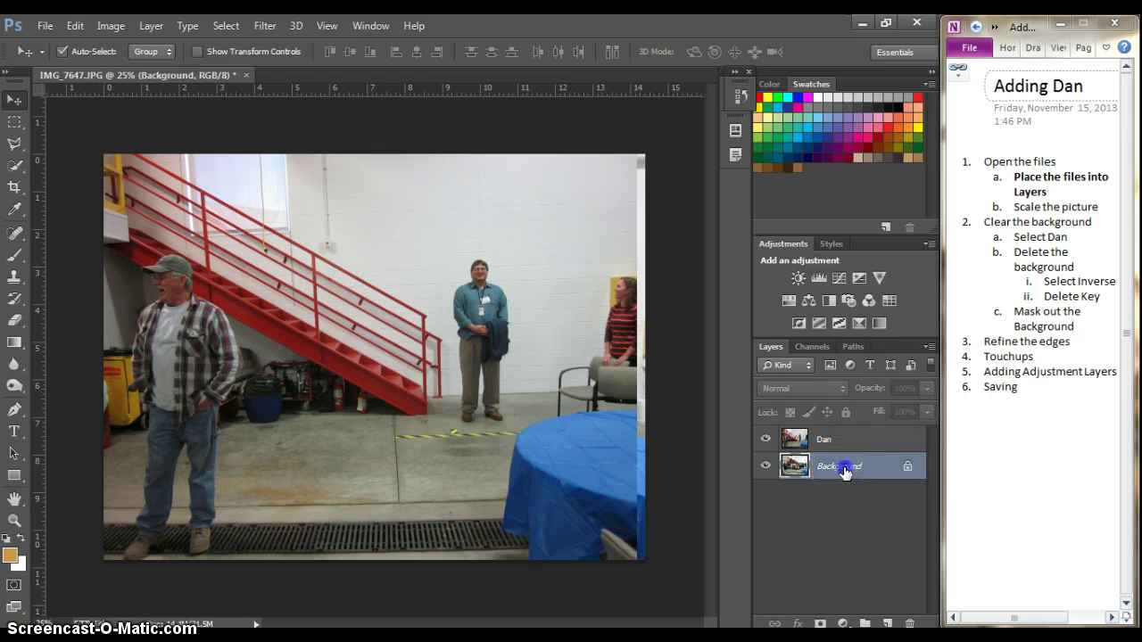
double_click(845, 469)
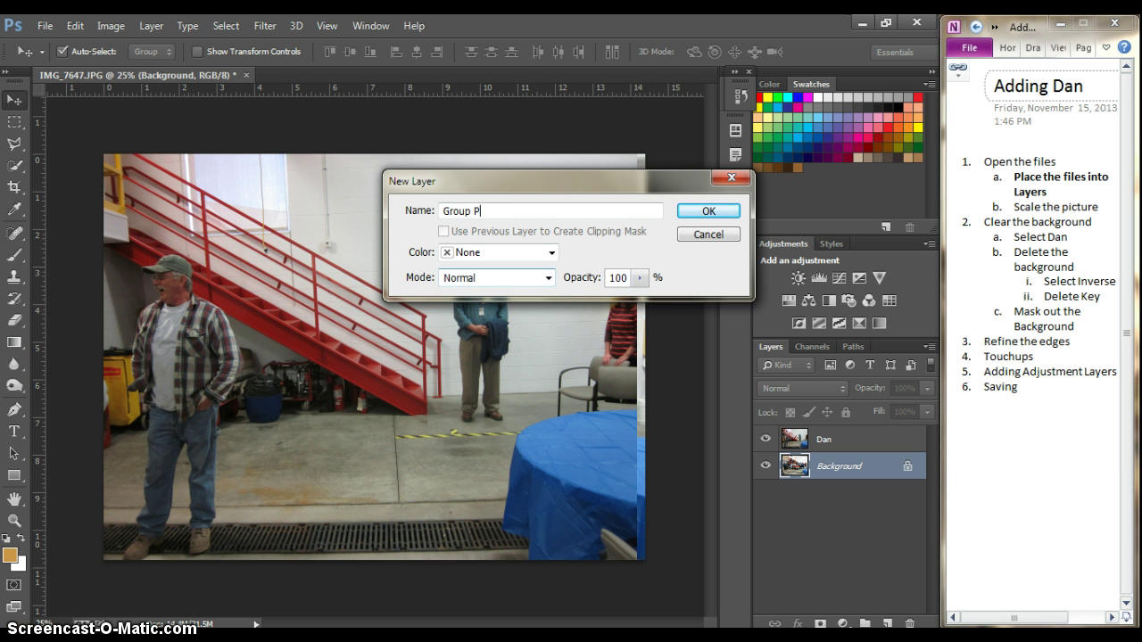
click(694, 211)
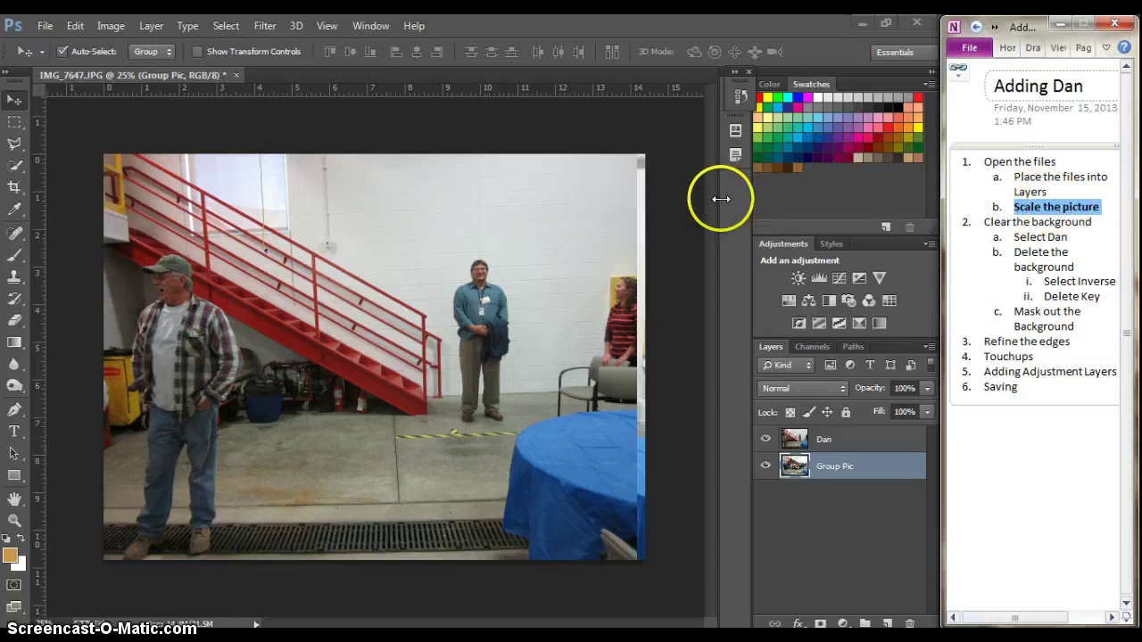
Hide the Group Pic layer and activate the Rectangular Marquee tool
click(765, 466)
click(766, 467)
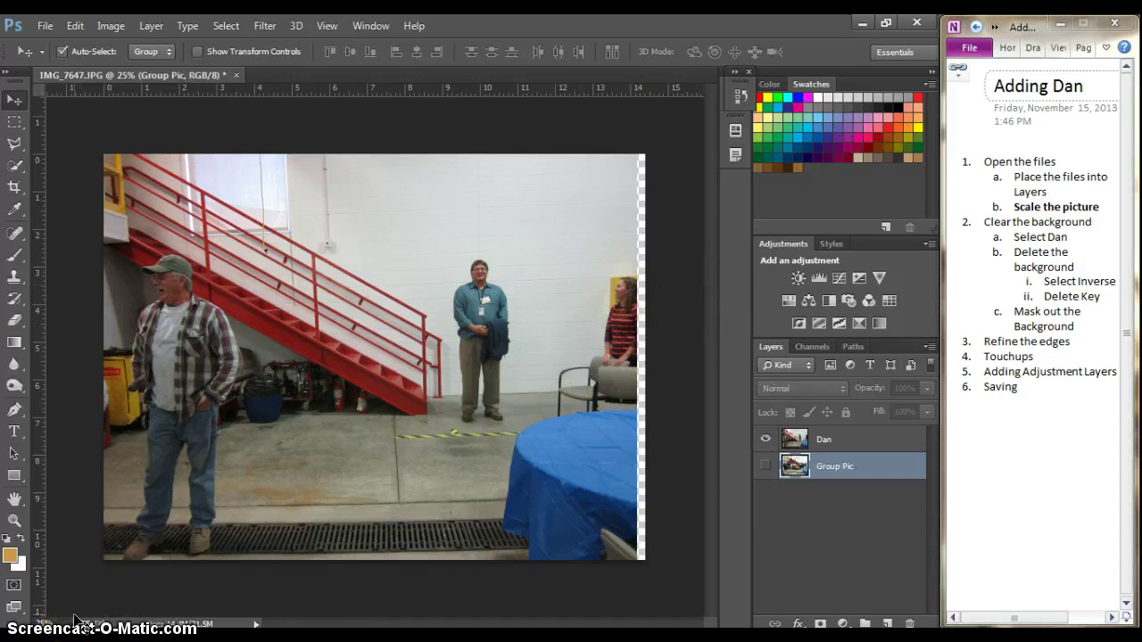
click(14, 128)
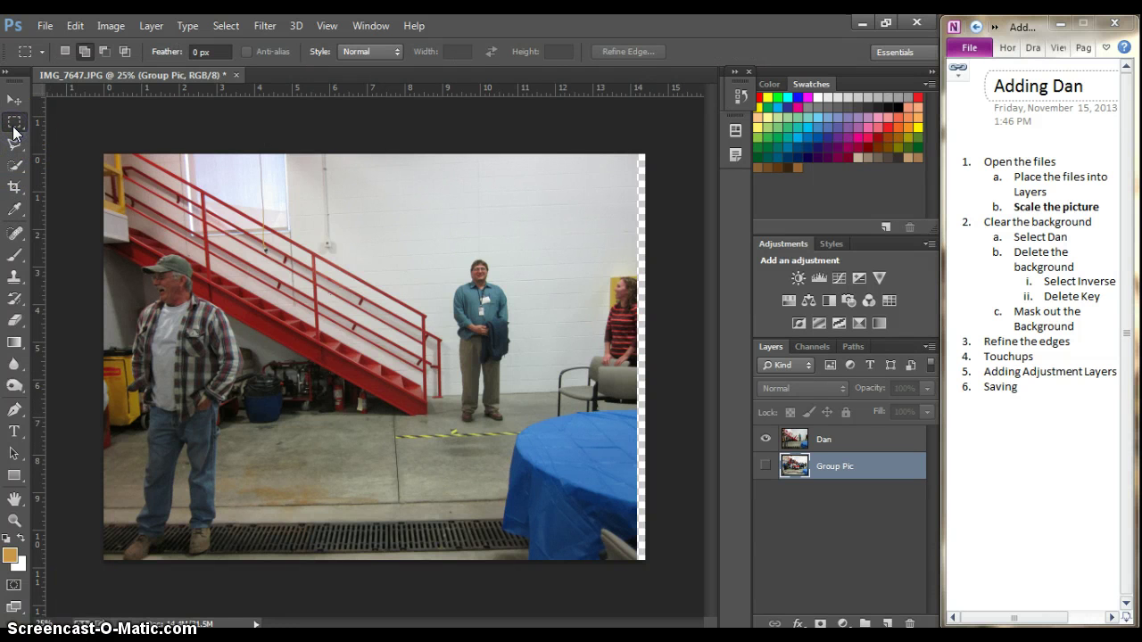
right_click(357, 264)
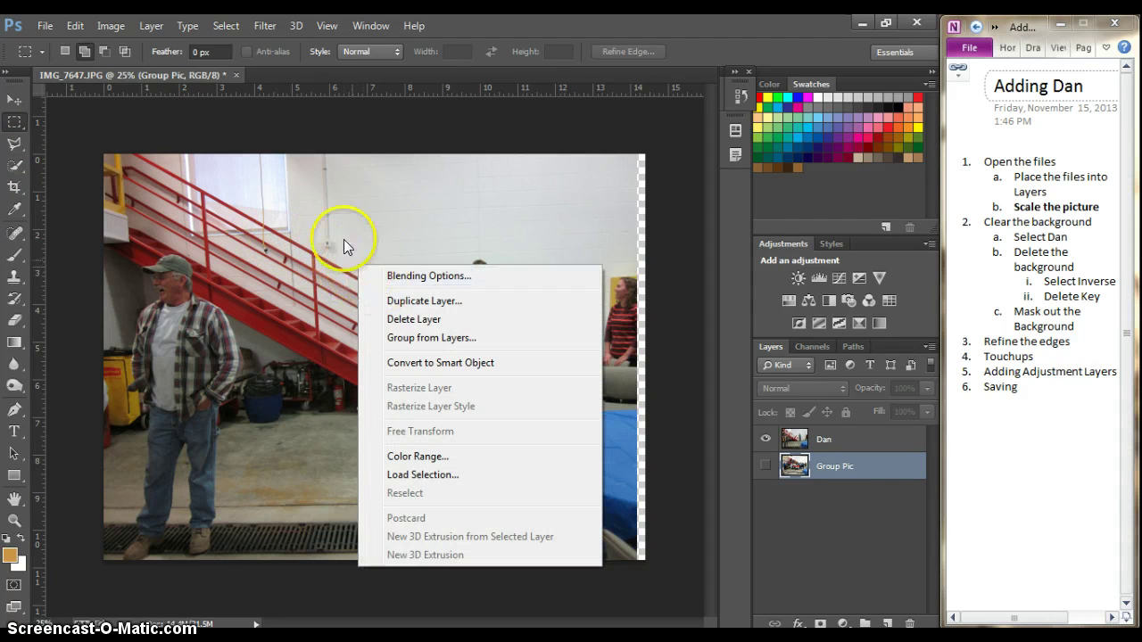
Use the Navigator to view the man in the teal shirt at 100% zoom, and collapse it
click(366, 26)
click(365, 26)
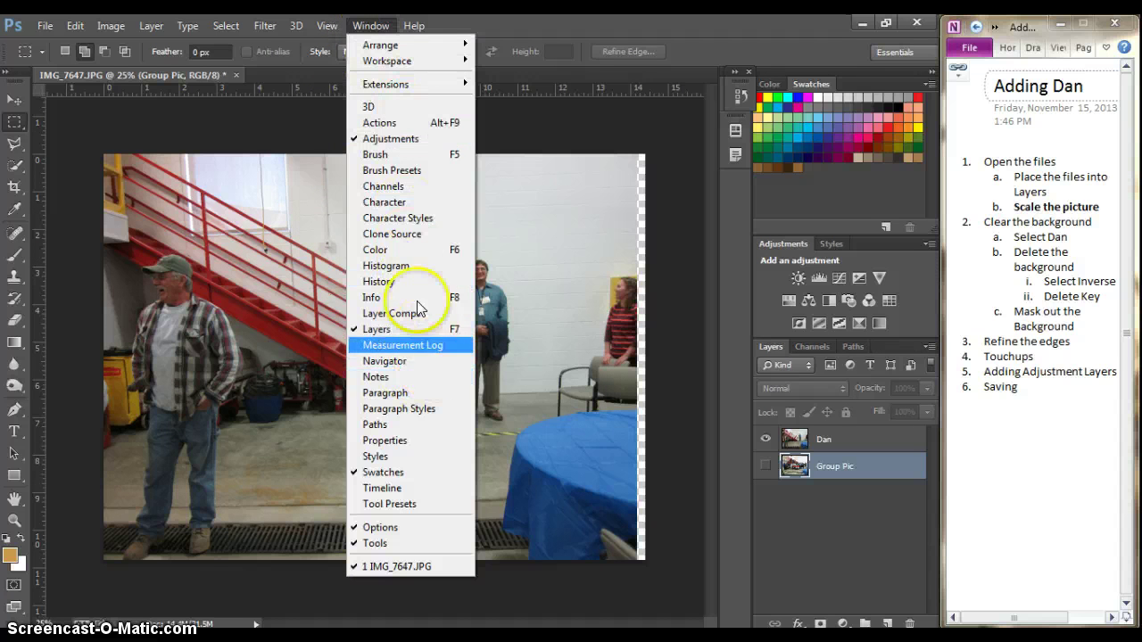
click(419, 360)
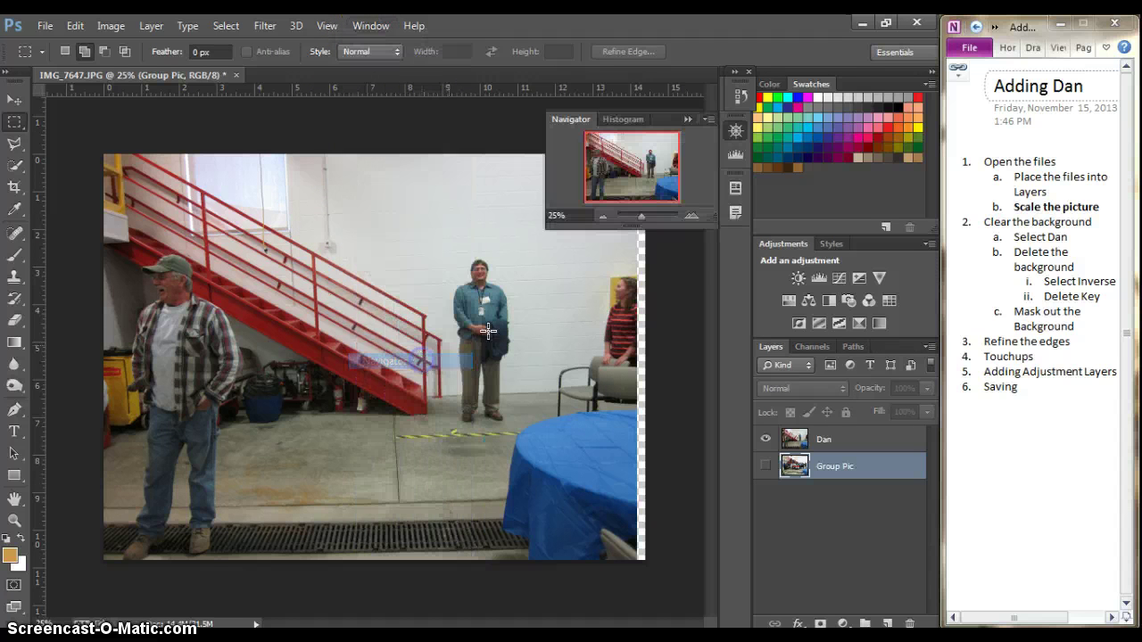
click(694, 217)
click(694, 216)
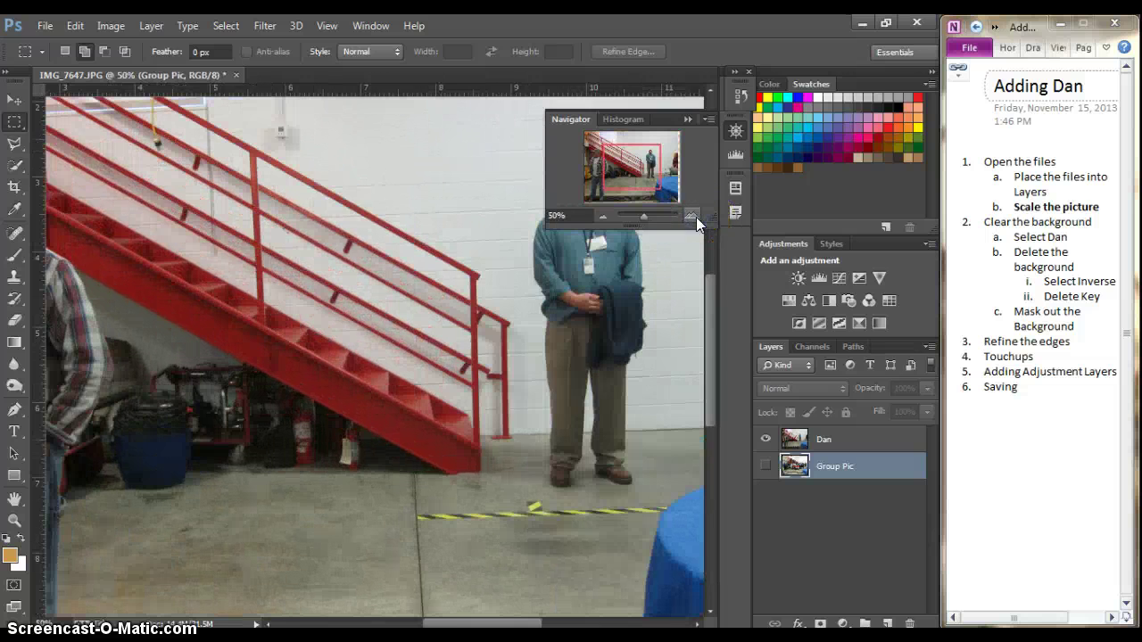
click(694, 217)
click(695, 217)
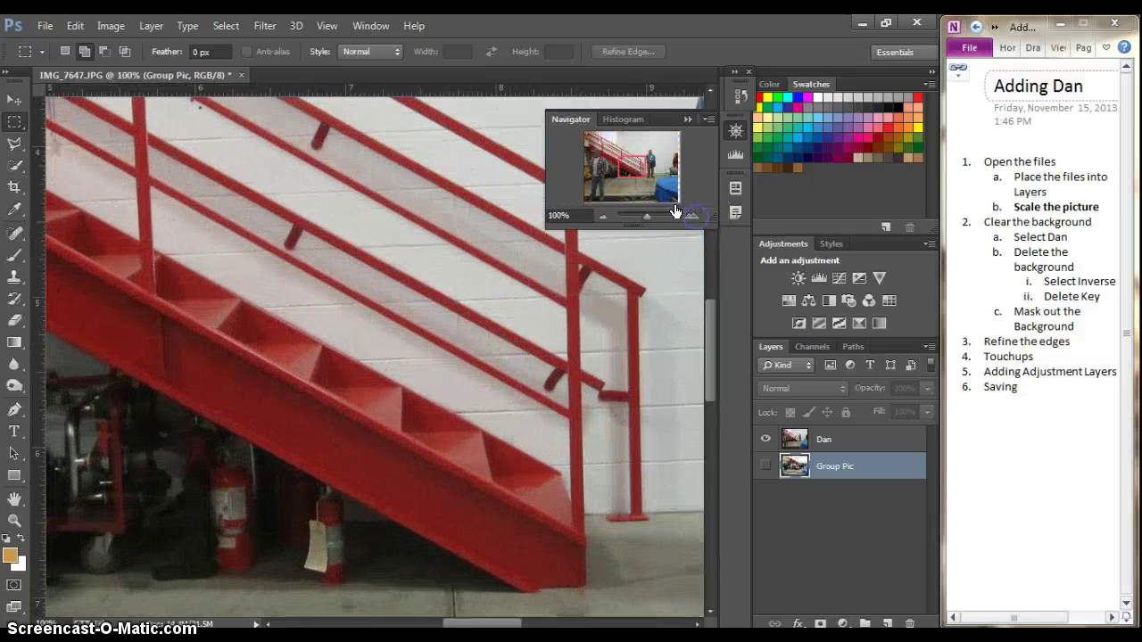
drag(632, 163, 672, 140)
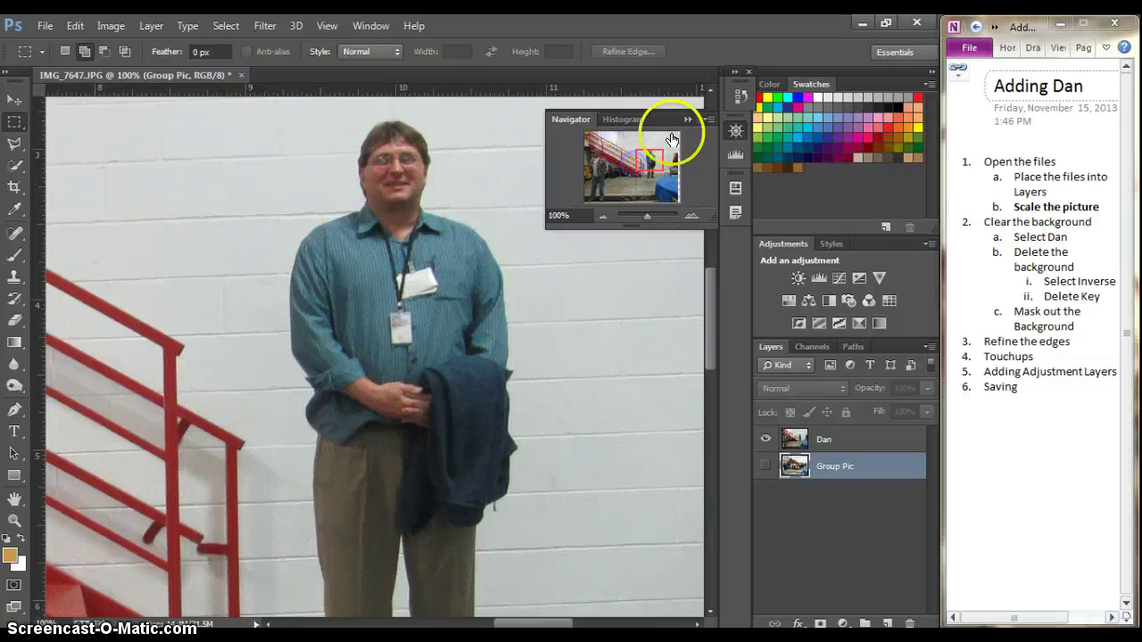
click(690, 120)
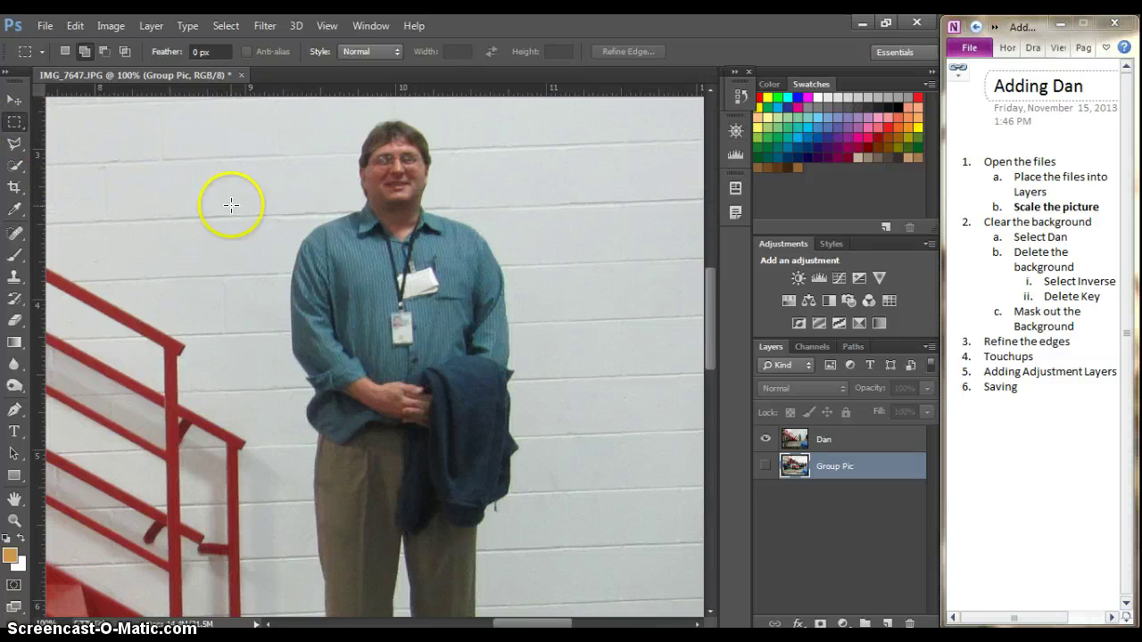
Shrink the layer of the man being added with Free Transform to about 4.8% around its center and apply it
right_click(230, 205)
click(11, 122)
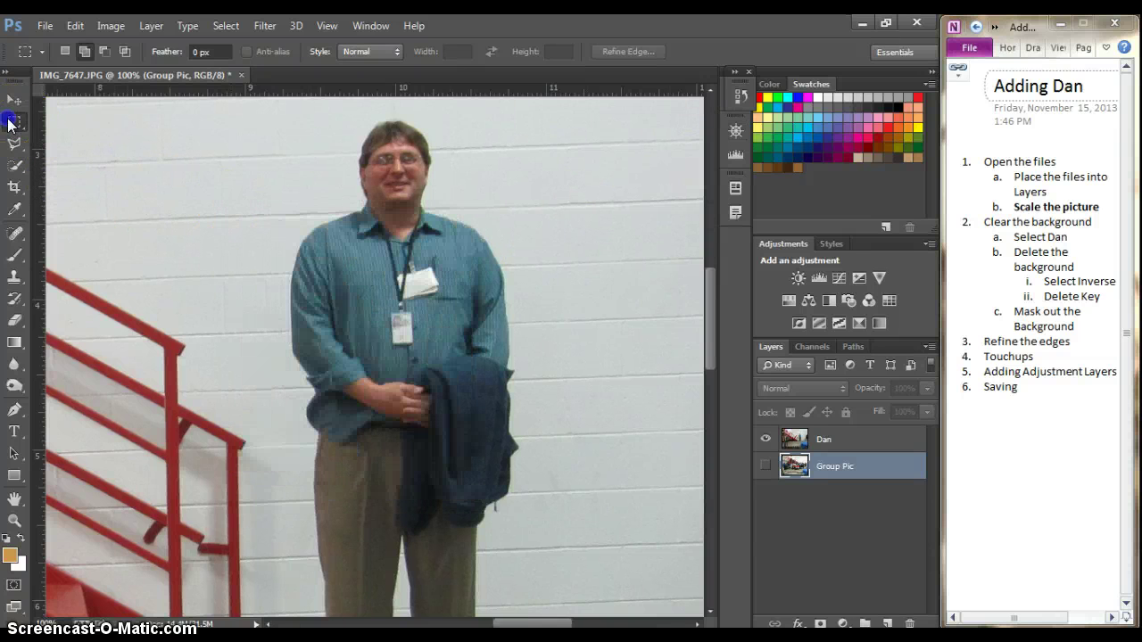
click(843, 440)
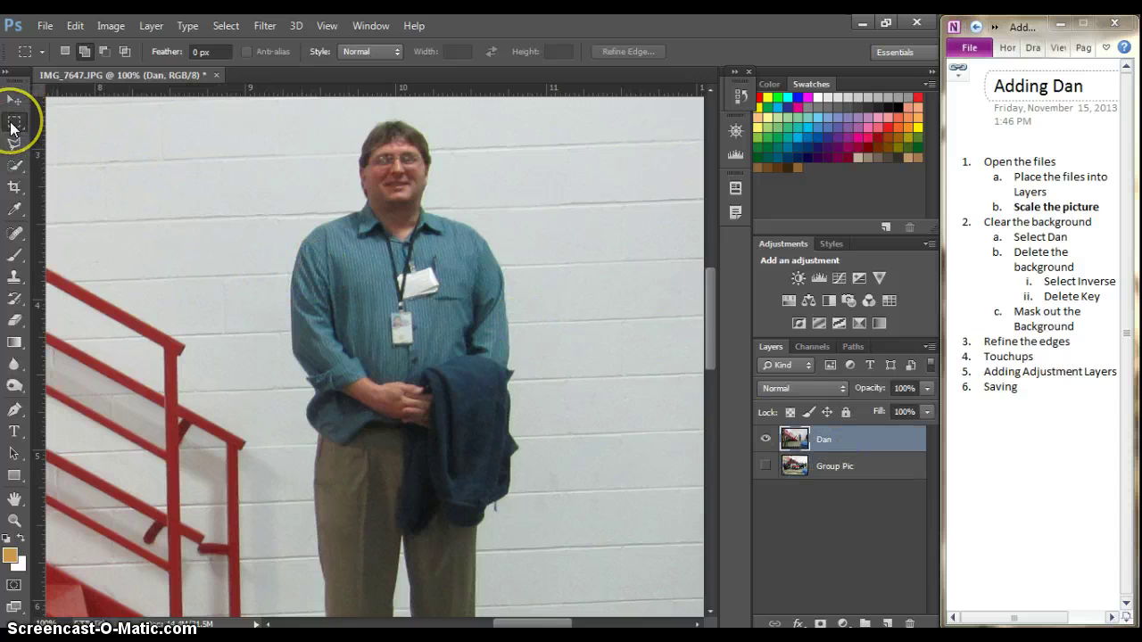
right_click(236, 179)
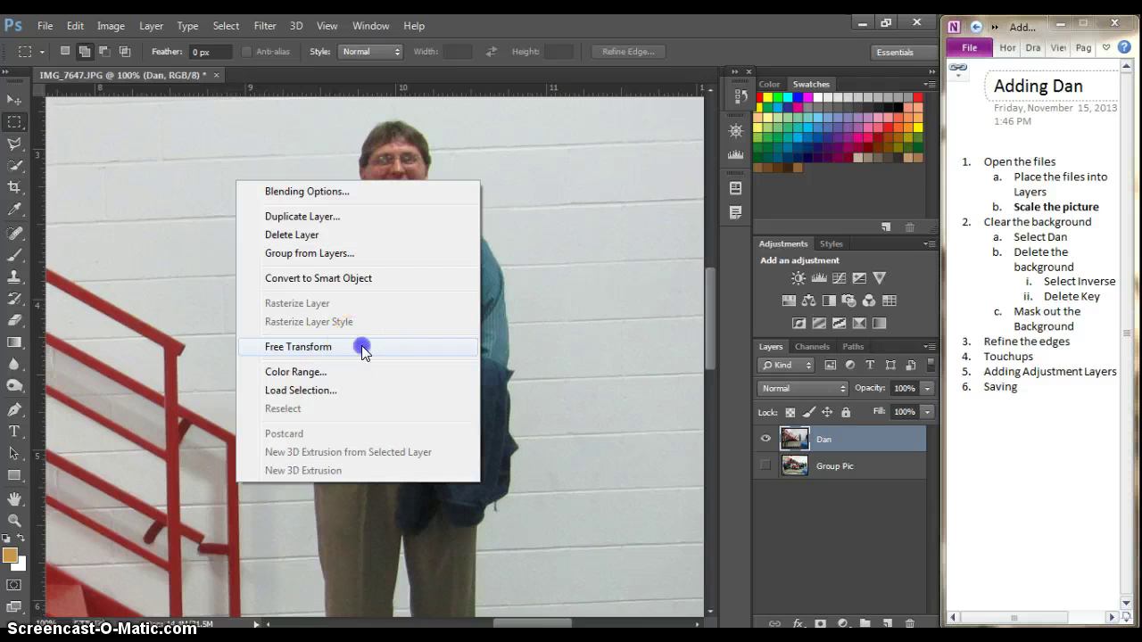
click(363, 348)
click(735, 131)
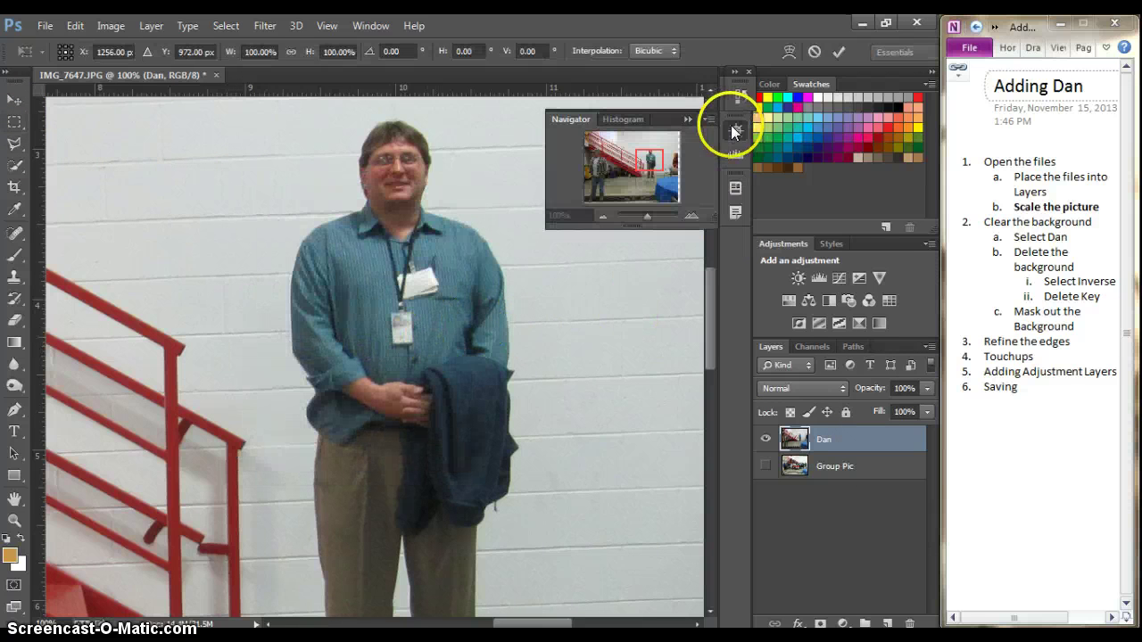
click(609, 215)
click(609, 216)
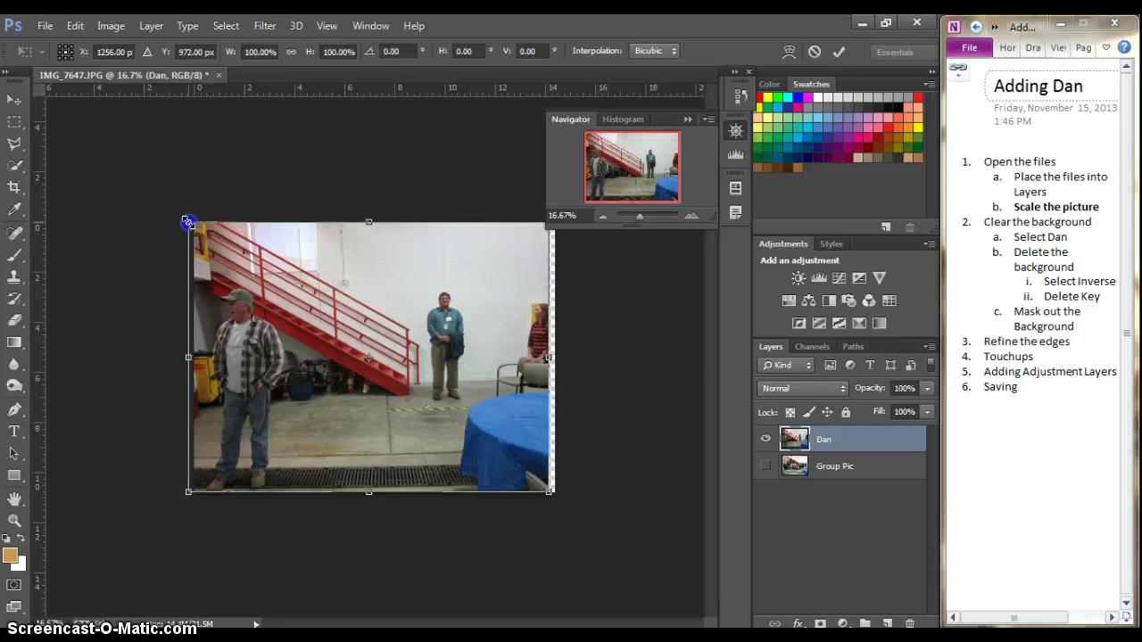
drag(187, 222, 357, 348)
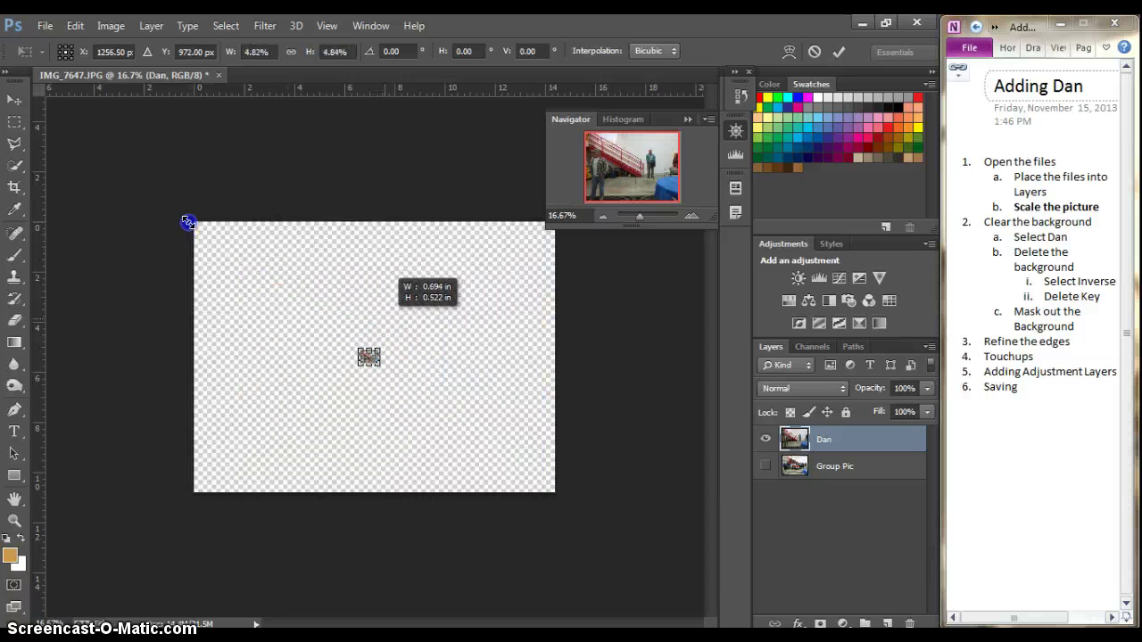
key(Return)
key(m)
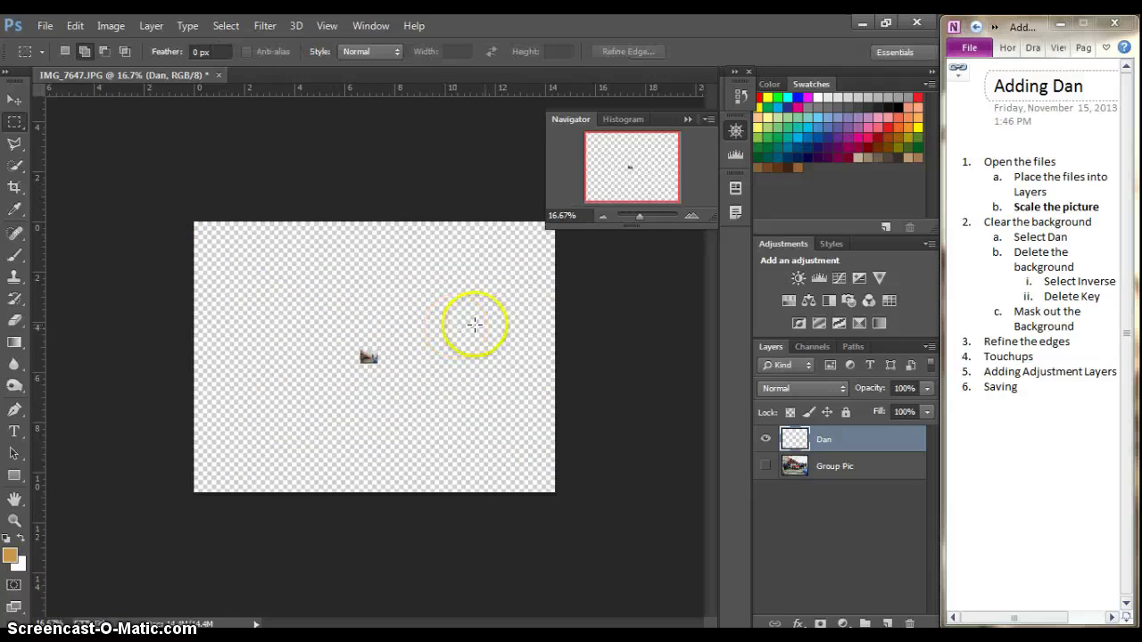
Examine the pixel quality of the shrunken photo at up to 700% zoom, and return the view to 50%
click(691, 216)
click(692, 216)
click(692, 216)
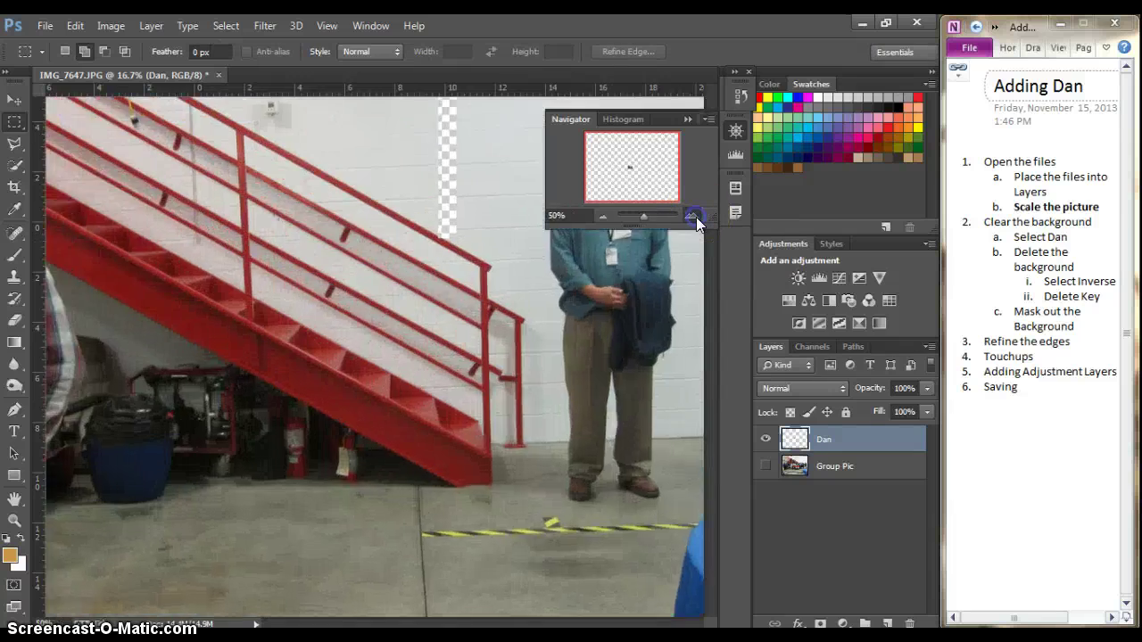
click(696, 217)
click(696, 216)
click(696, 217)
click(696, 217)
click(696, 217)
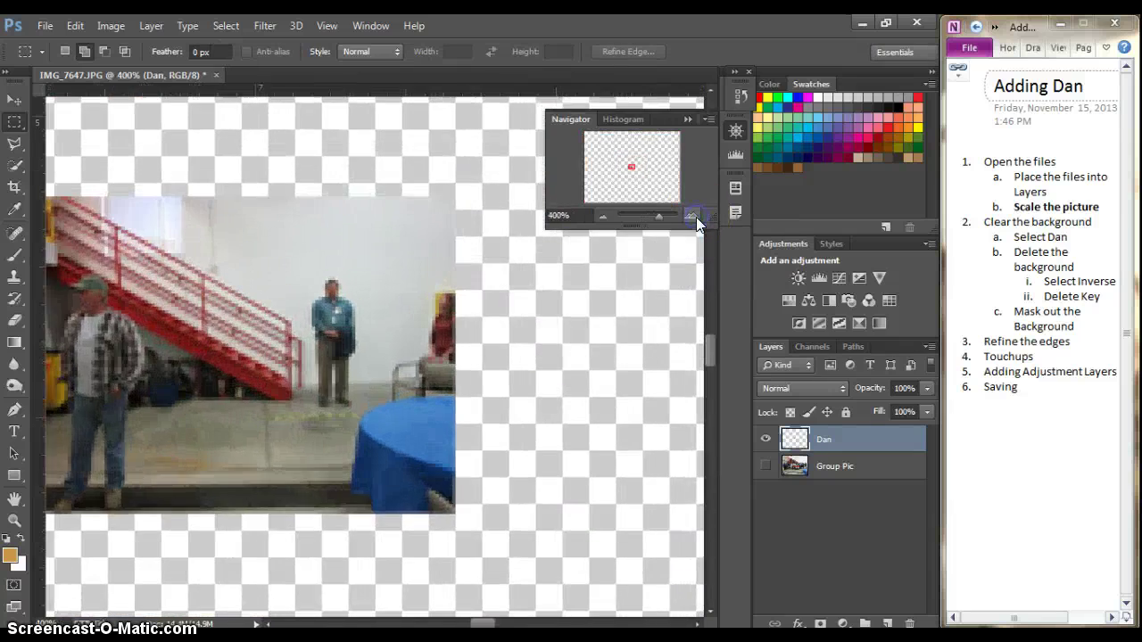
click(696, 217)
click(696, 217)
click(696, 217)
click(604, 217)
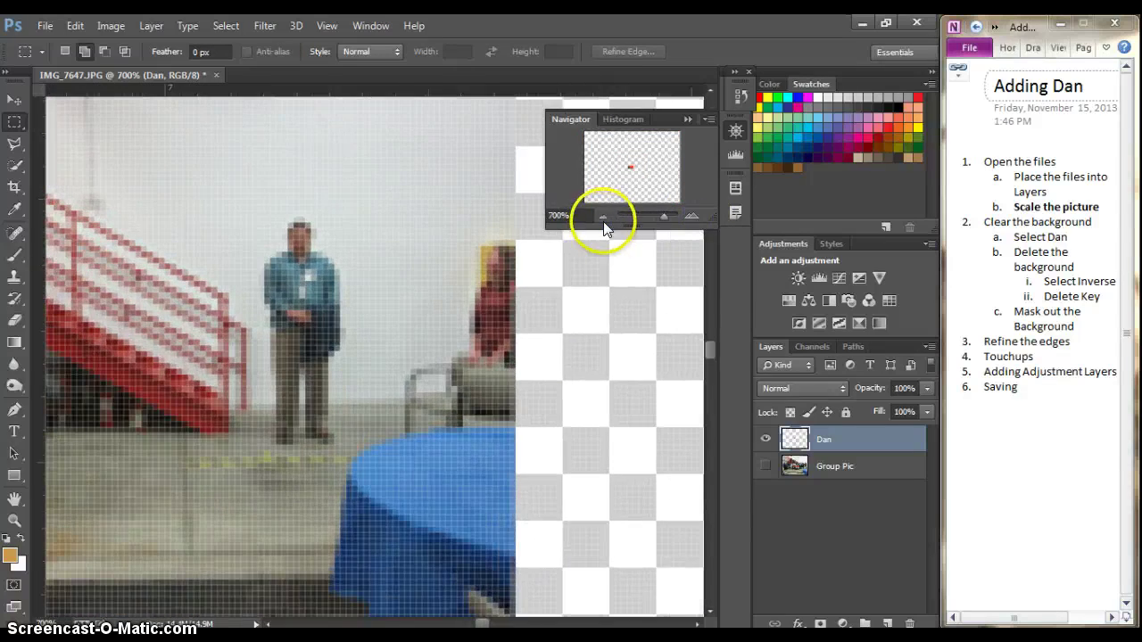
click(603, 217)
click(603, 217)
click(603, 217)
click(603, 217)
click(603, 217)
click(603, 217)
click(603, 216)
click(603, 217)
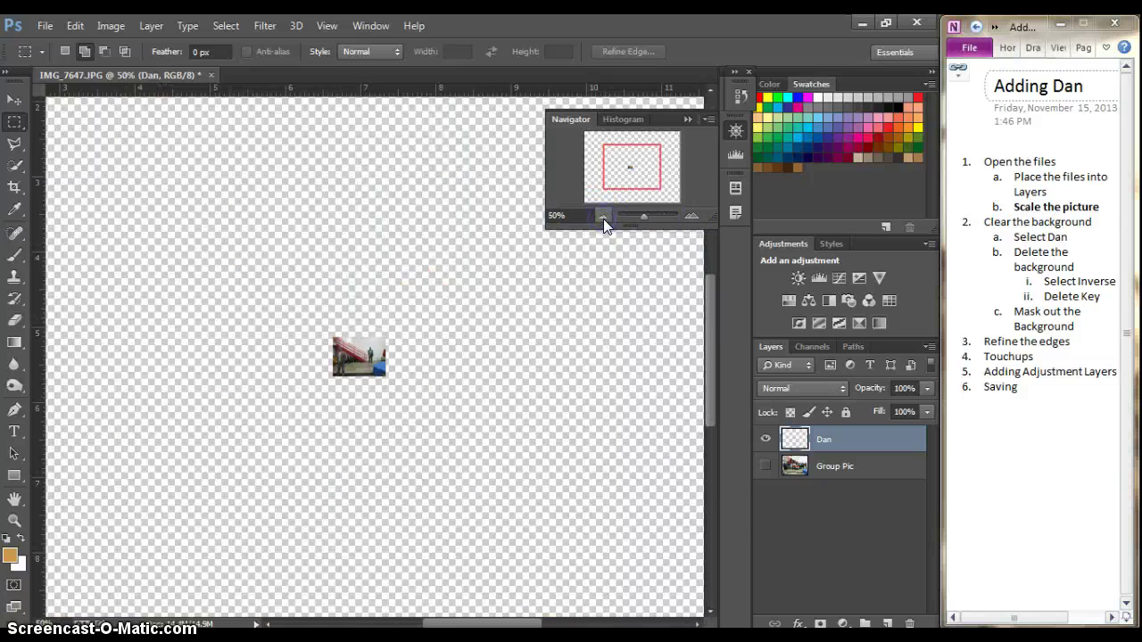
Try to enlarge the shrunken photo with Free Transform to about 990%, check its pixelation, and cancel the transform
right_click(344, 361)
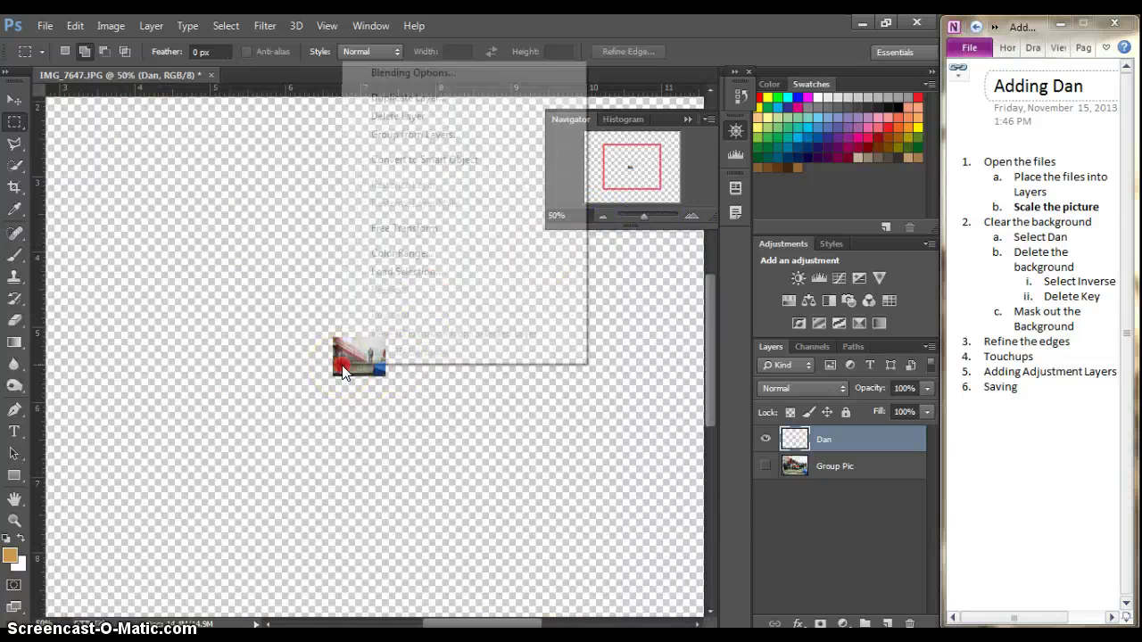
click(443, 230)
drag(386, 337, 705, 206)
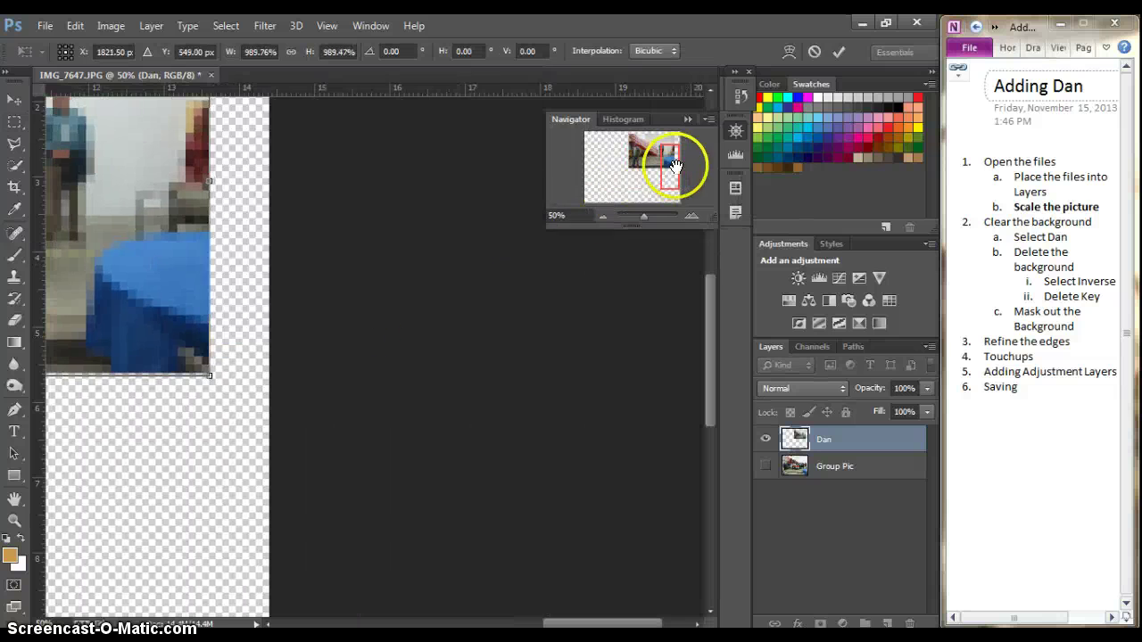
drag(675, 166, 654, 157)
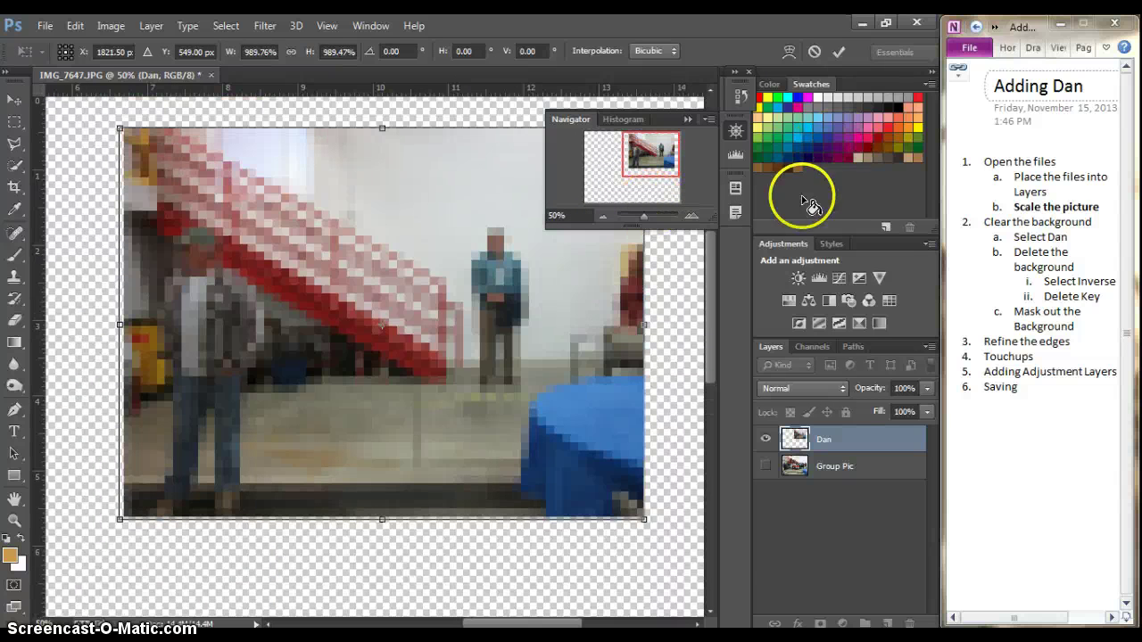
click(686, 118)
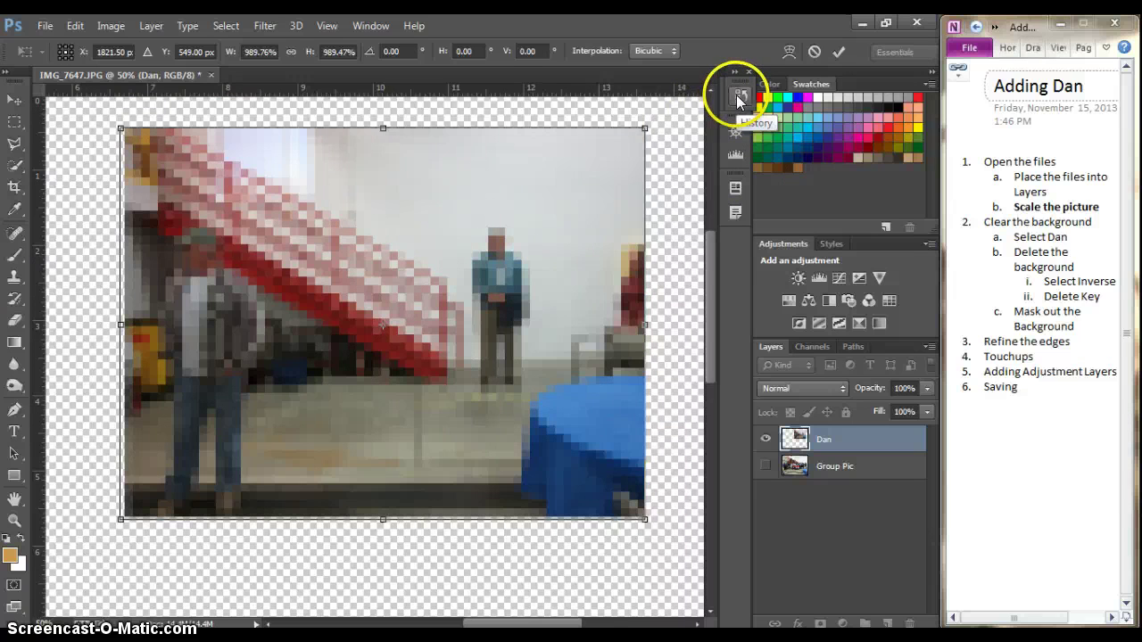
click(740, 96)
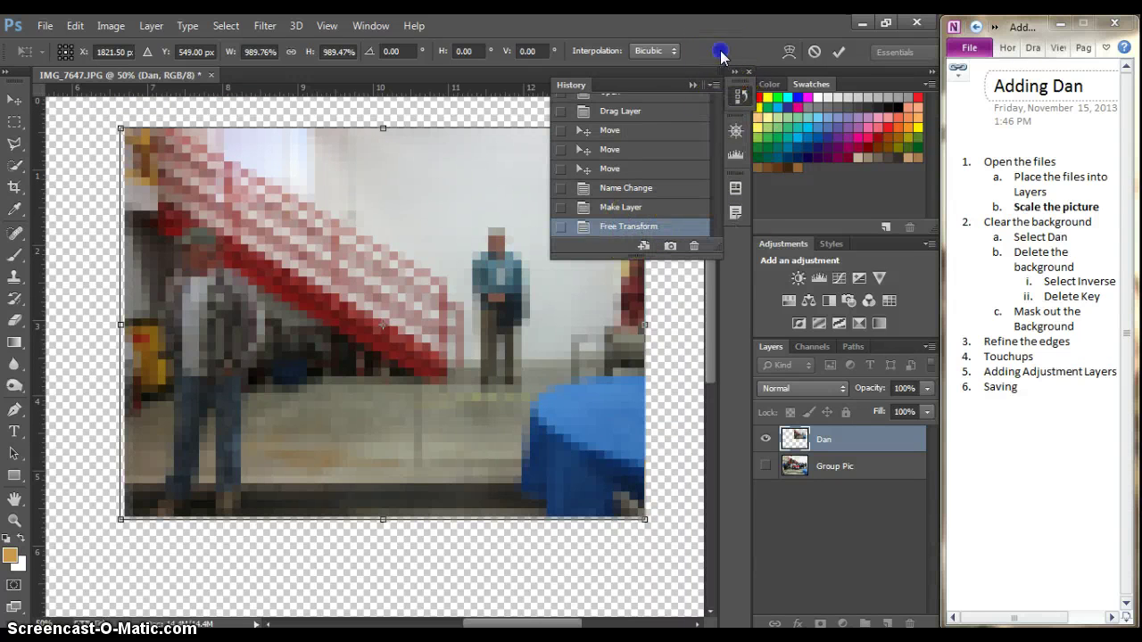
click(691, 86)
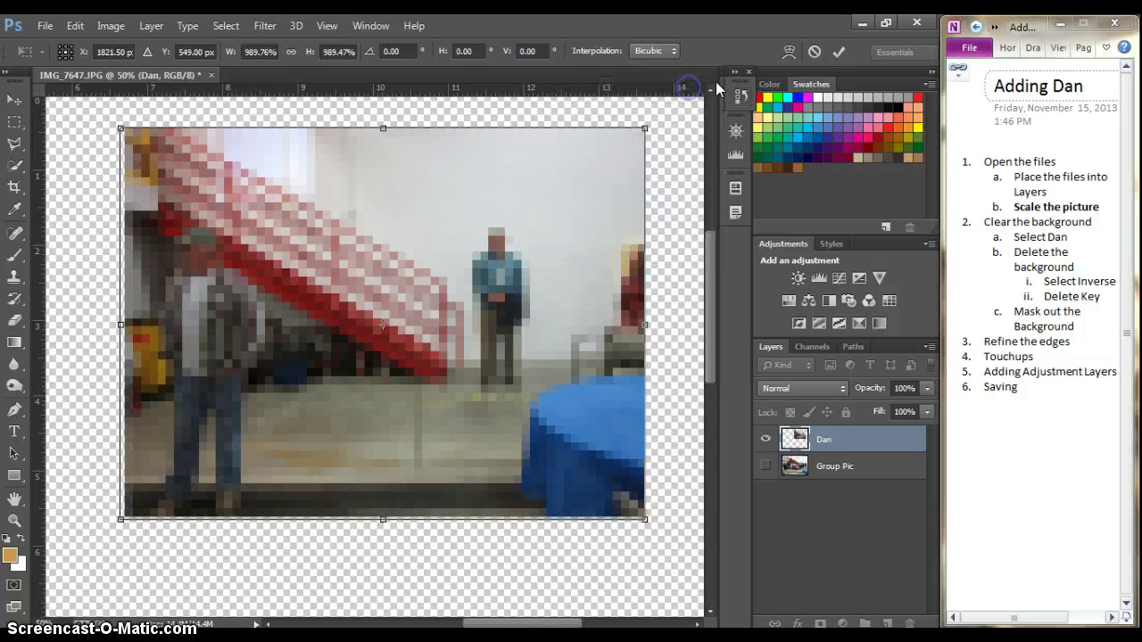
click(814, 51)
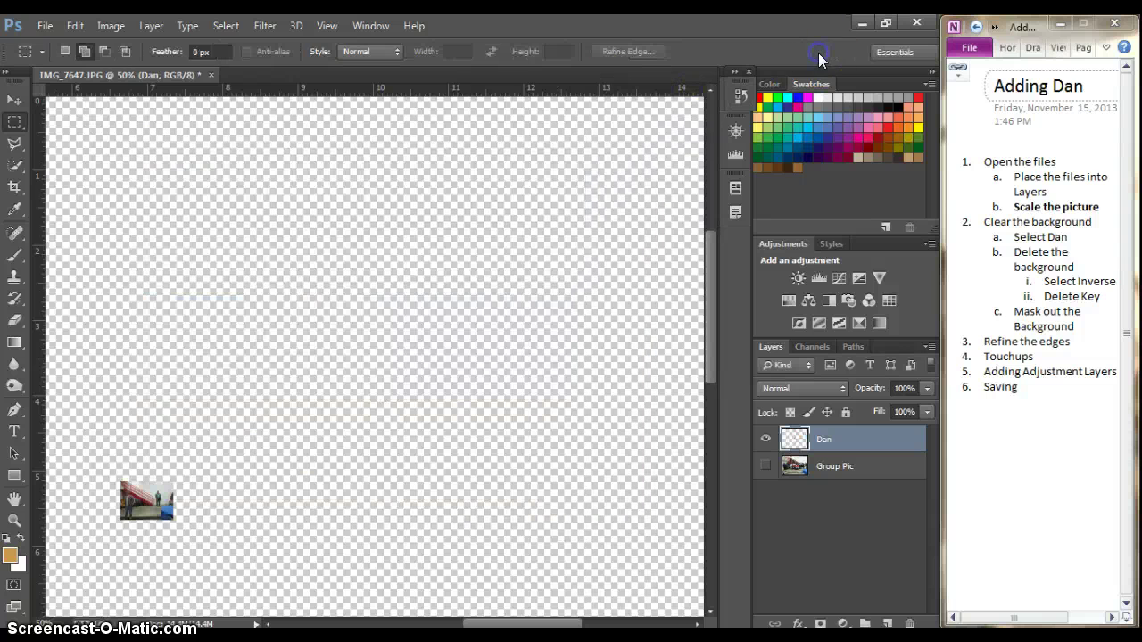
Revert the document history to the Make Layer state, undoing the Free Transform shrink
click(739, 102)
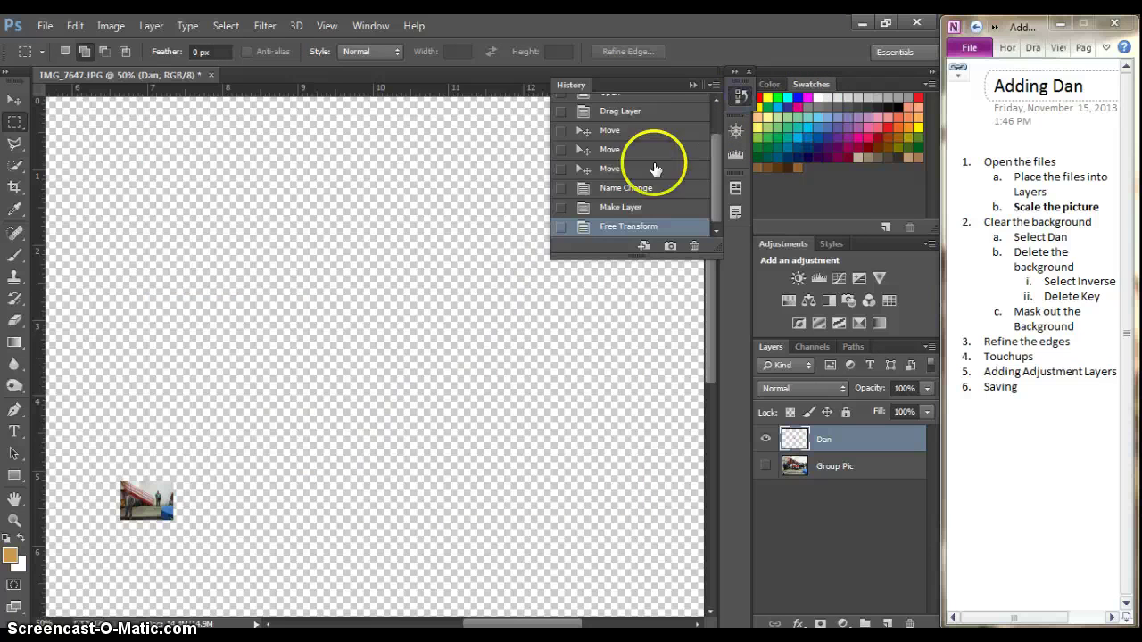
click(635, 207)
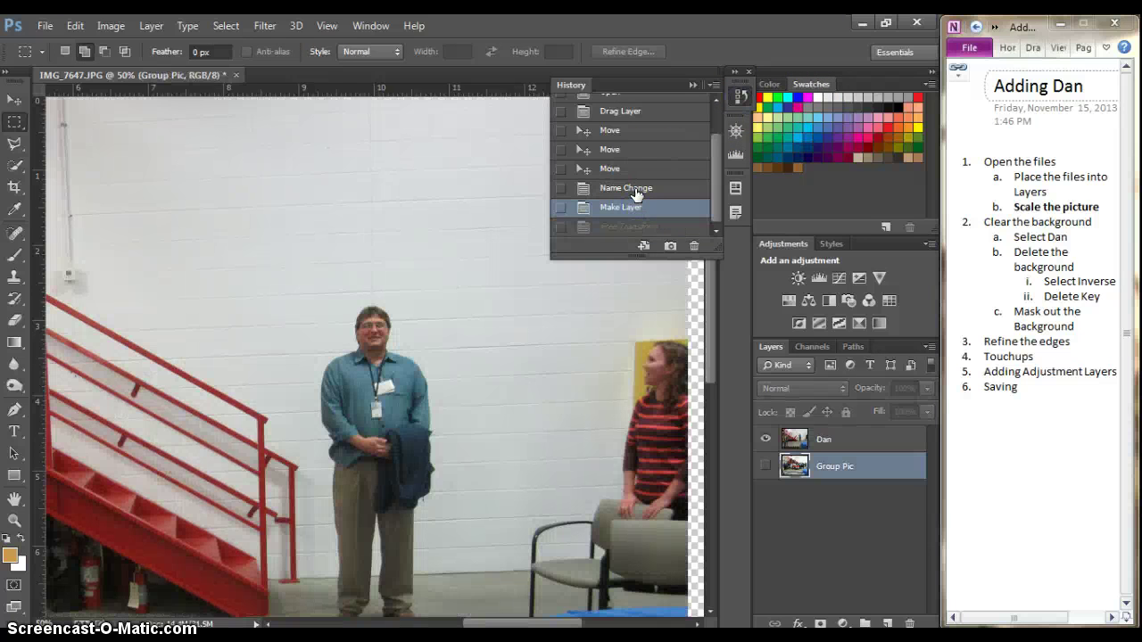
click(692, 86)
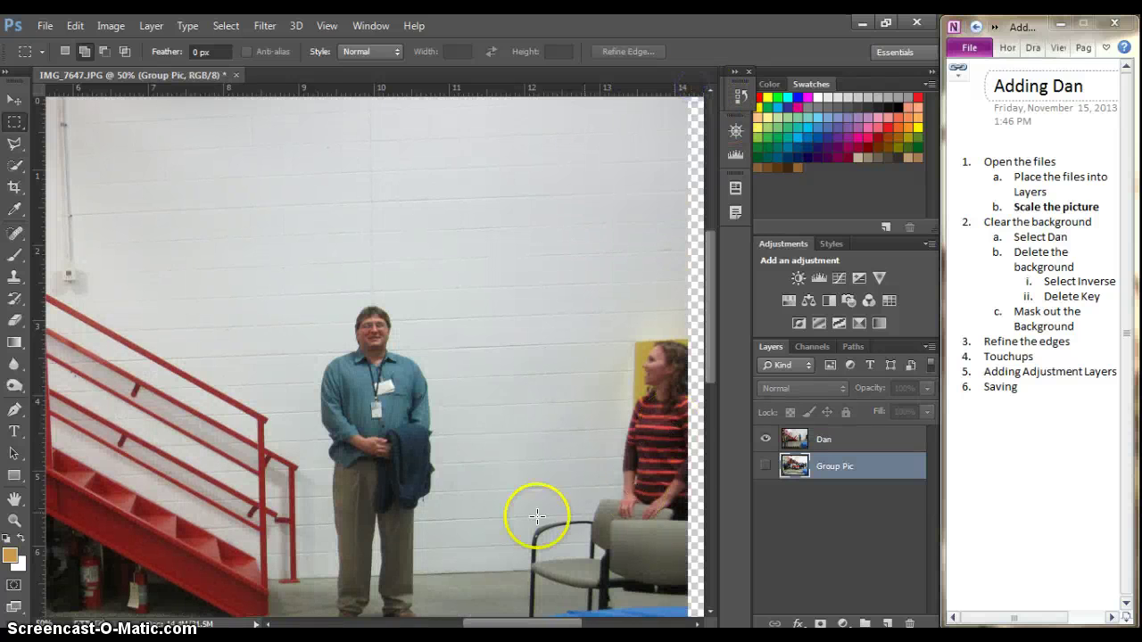
Convert the layer of the man in the teal shirt to a Smart Object
drag(535, 622, 511, 622)
click(837, 443)
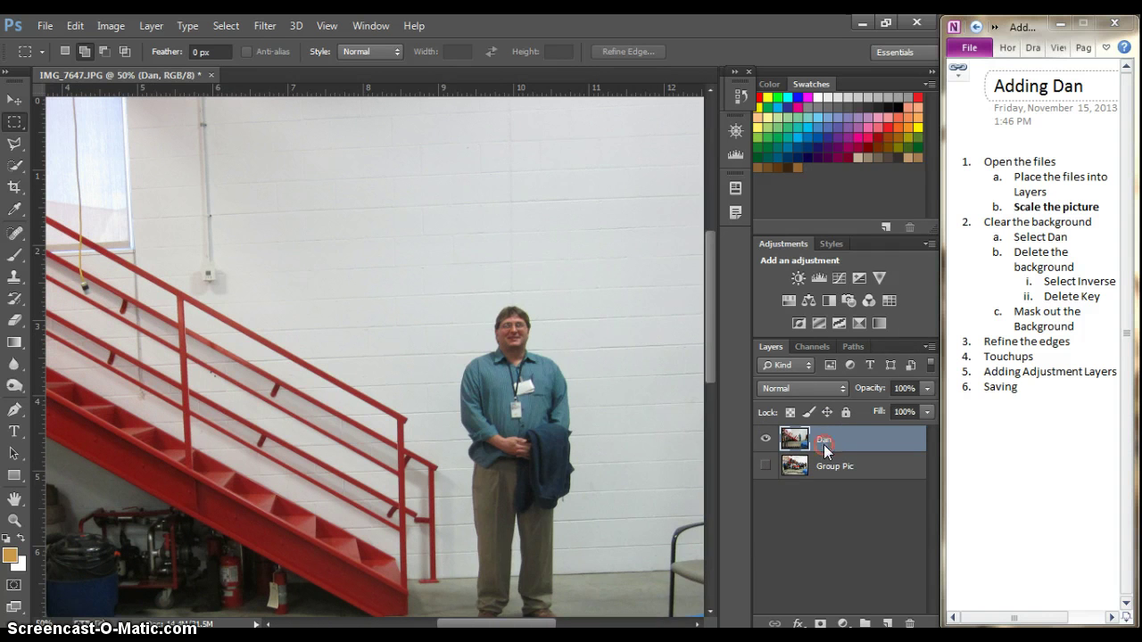
right_click(825, 446)
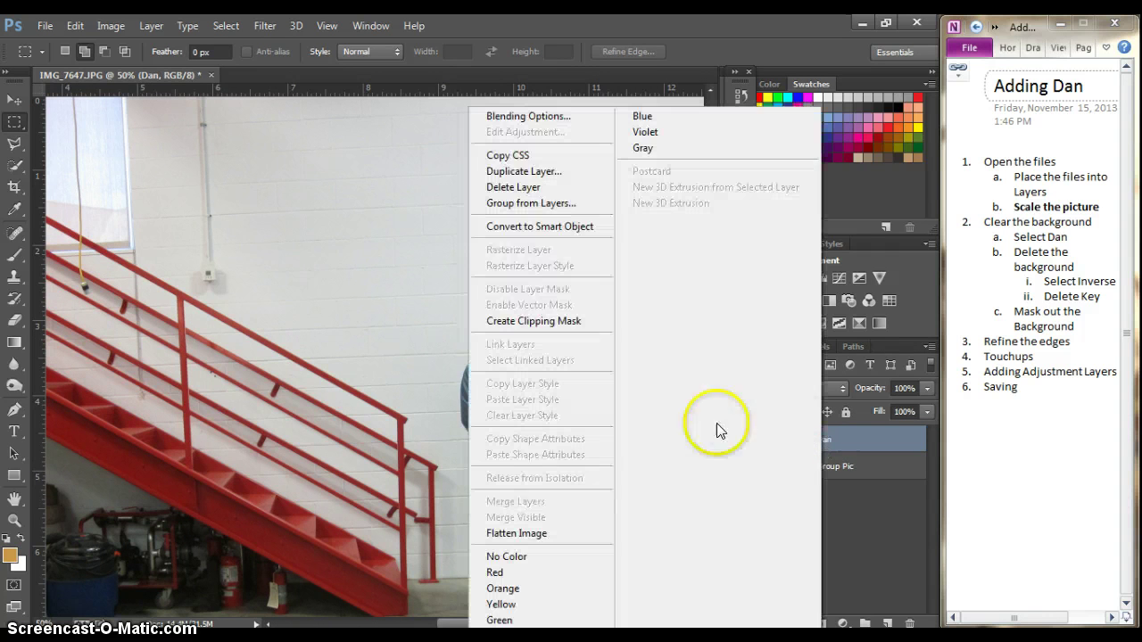
click(592, 227)
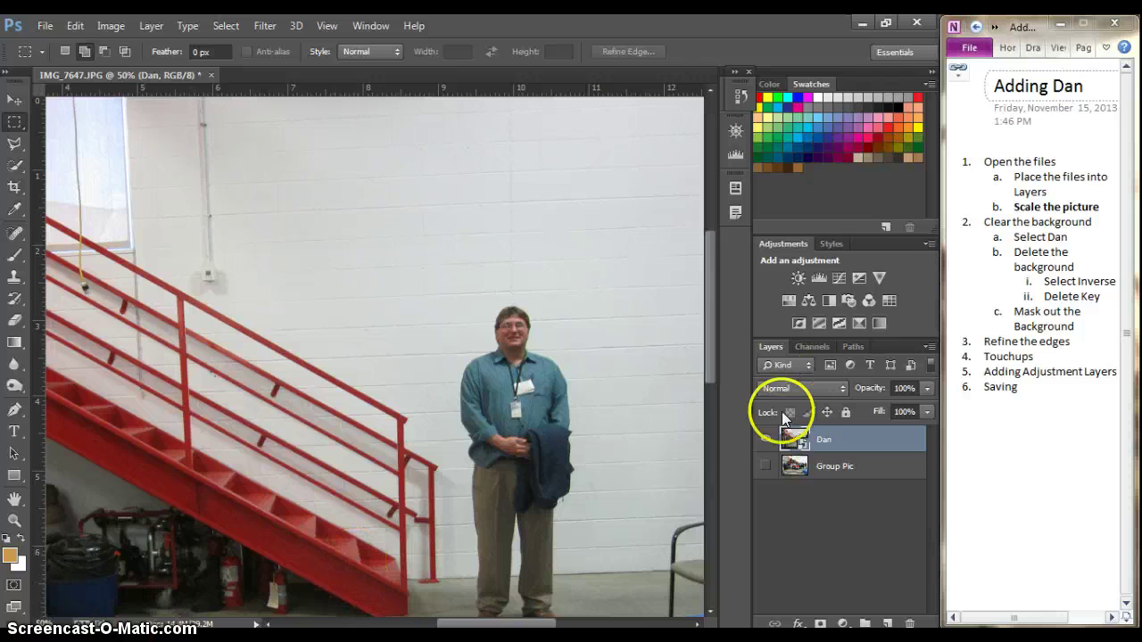
click(765, 439)
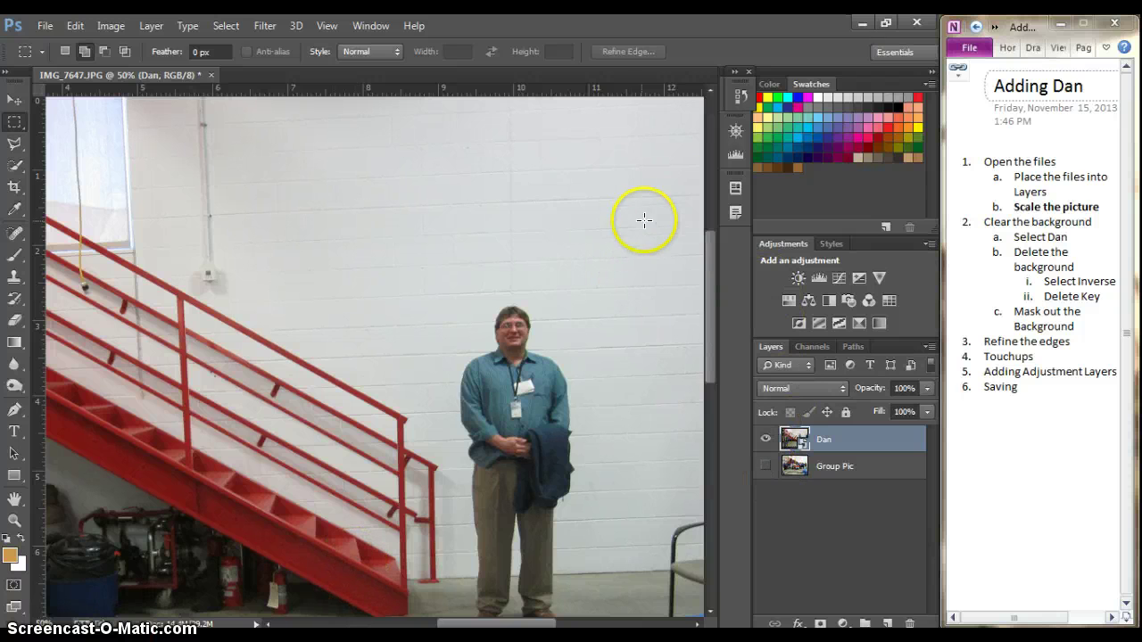
Move the Smart Object photo slightly sideways with the Move tool so that it covers the transparent strip at the canvas's right edge
click(736, 133)
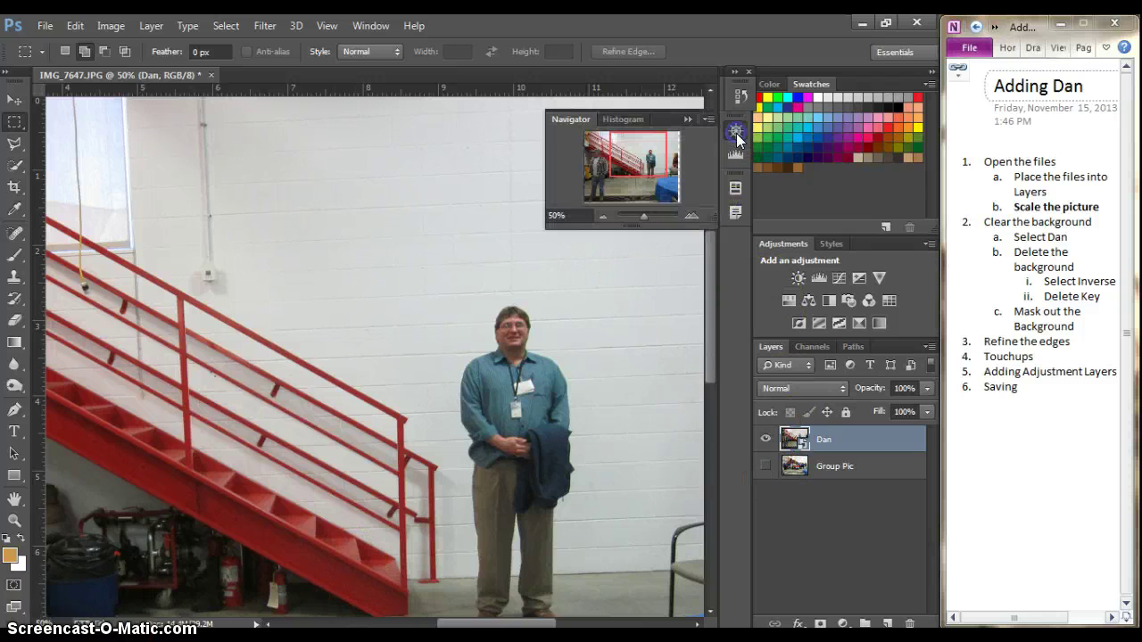
click(642, 216)
drag(644, 217, 641, 217)
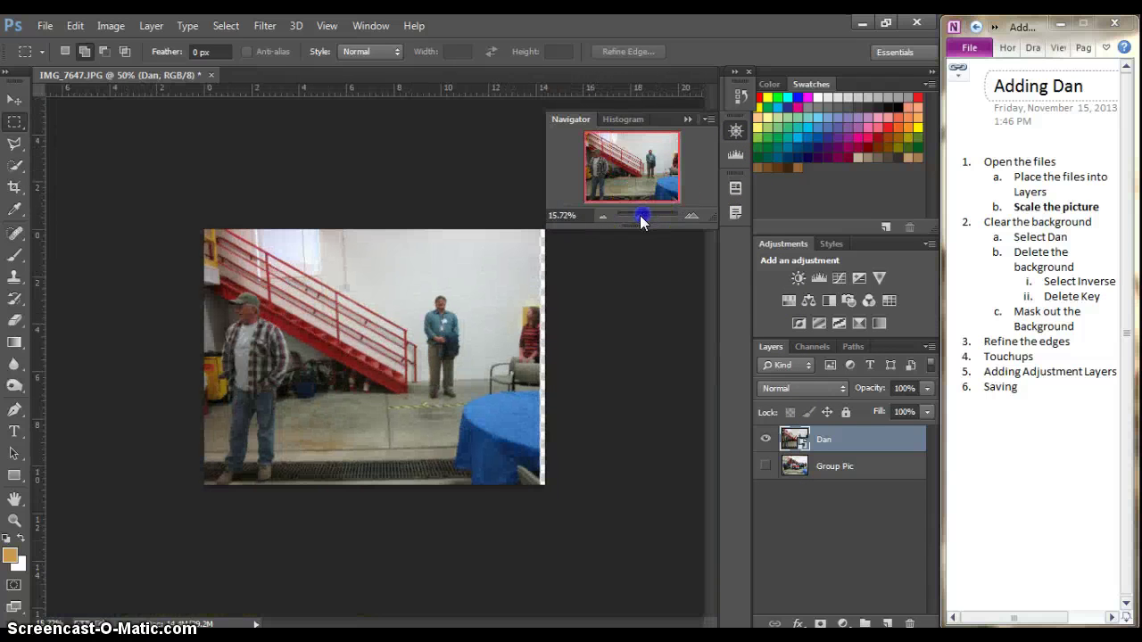
click(693, 217)
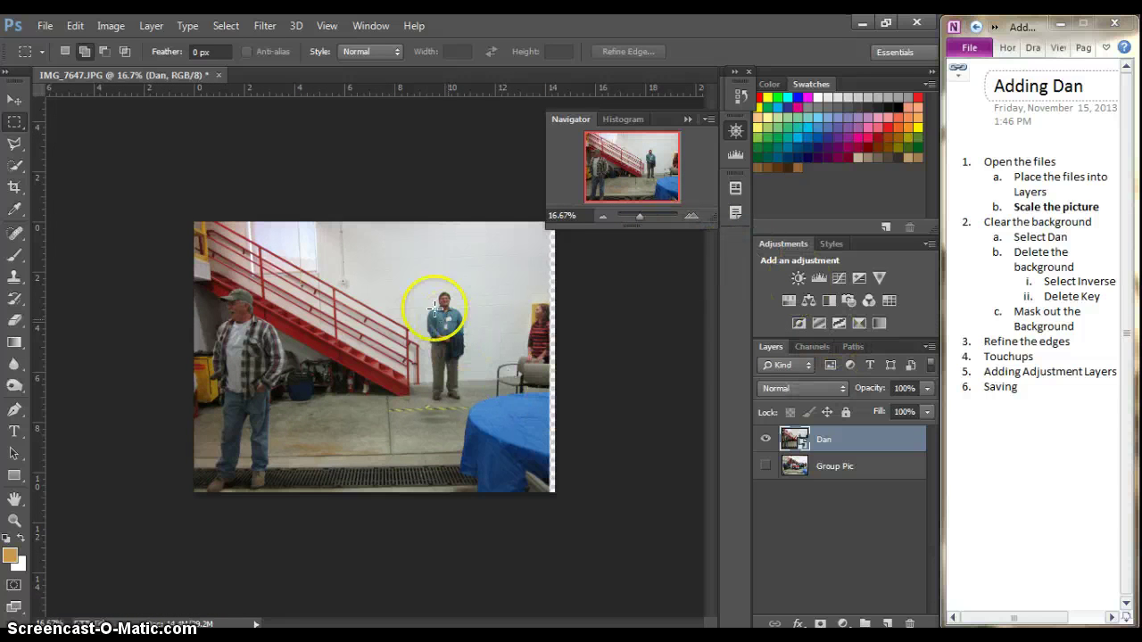
click(14, 99)
drag(433, 318, 447, 352)
Show the Group Pic layer and set the Smart Object layer to 100% opacity with the Multiply blend mode
click(765, 465)
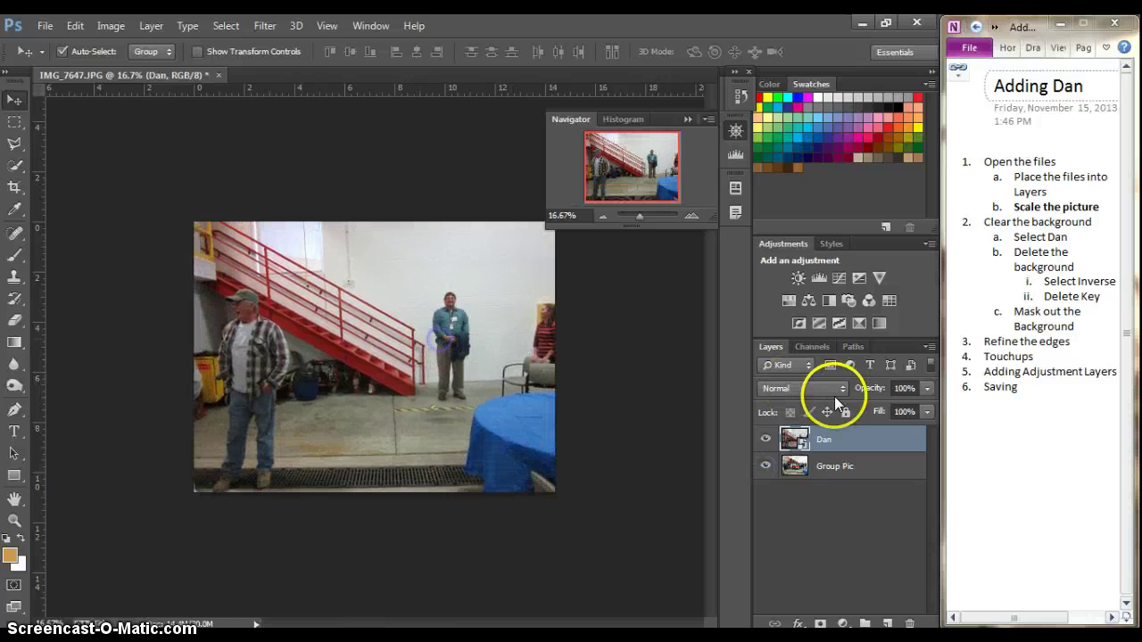
click(928, 390)
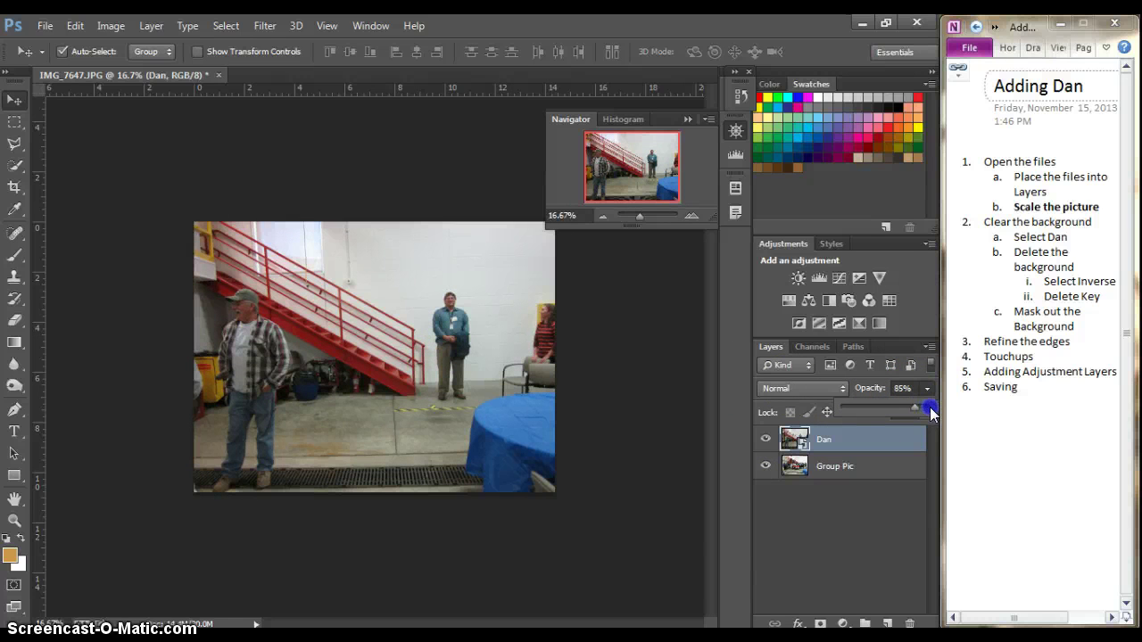
mouse_move(928, 407)
mouse_down()
mouse_move(907, 410)
mouse_move(928, 407)
mouse_up()
click(830, 388)
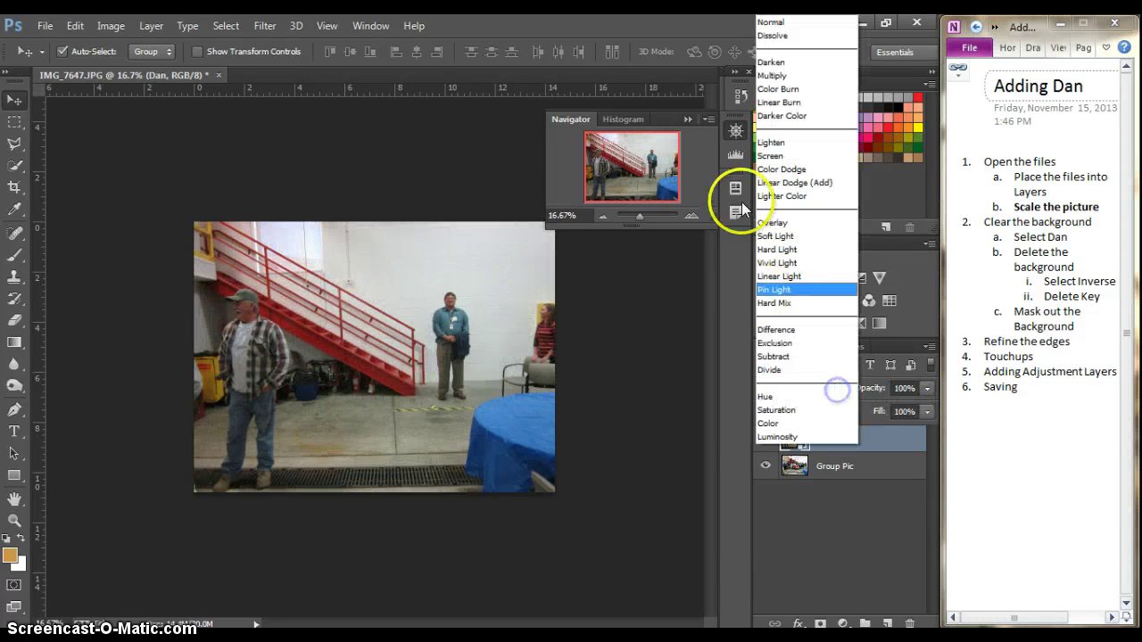
click(817, 75)
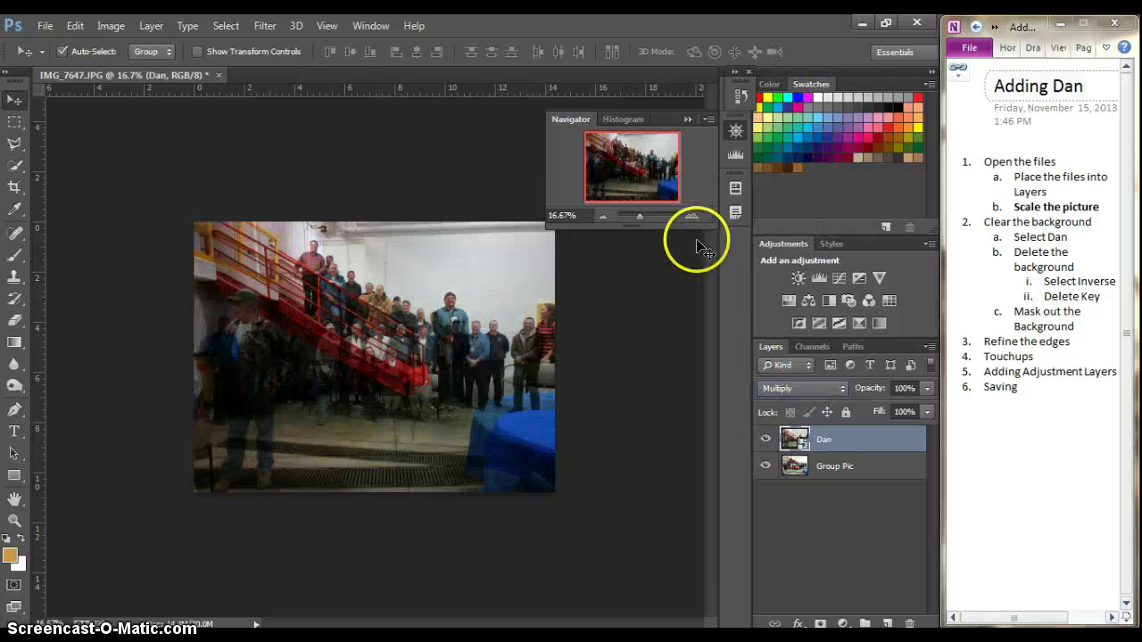
Collapse the Navigator and examine at about 34% zoom how the man overlaps the group
click(688, 119)
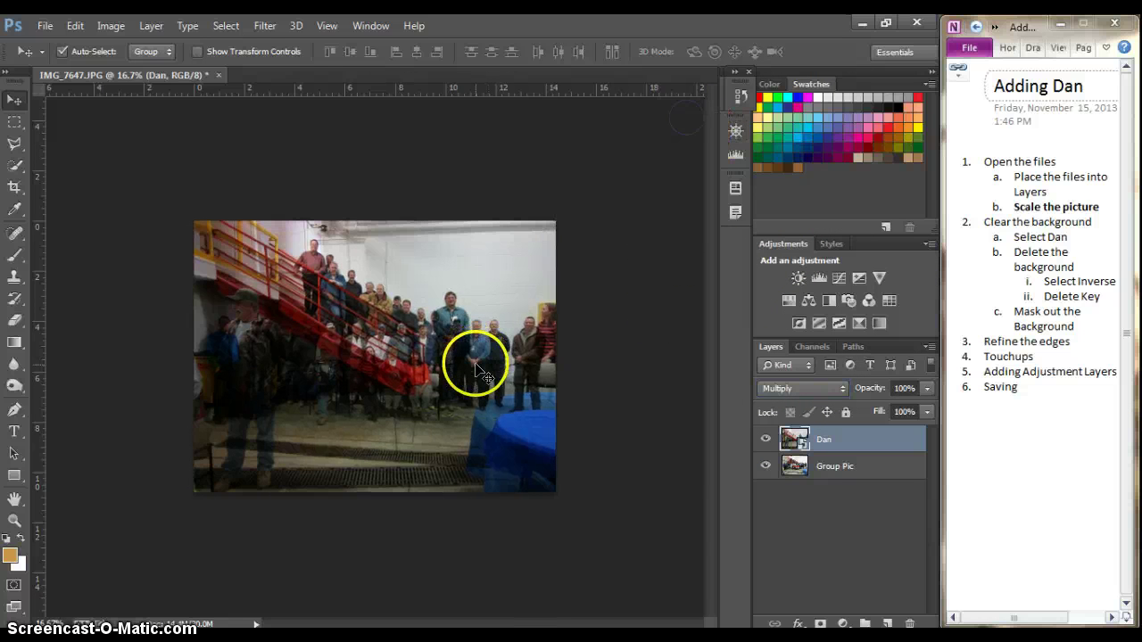
key(ctrl+plus)
key(ctrl+plus)
key(ctrl+plus)
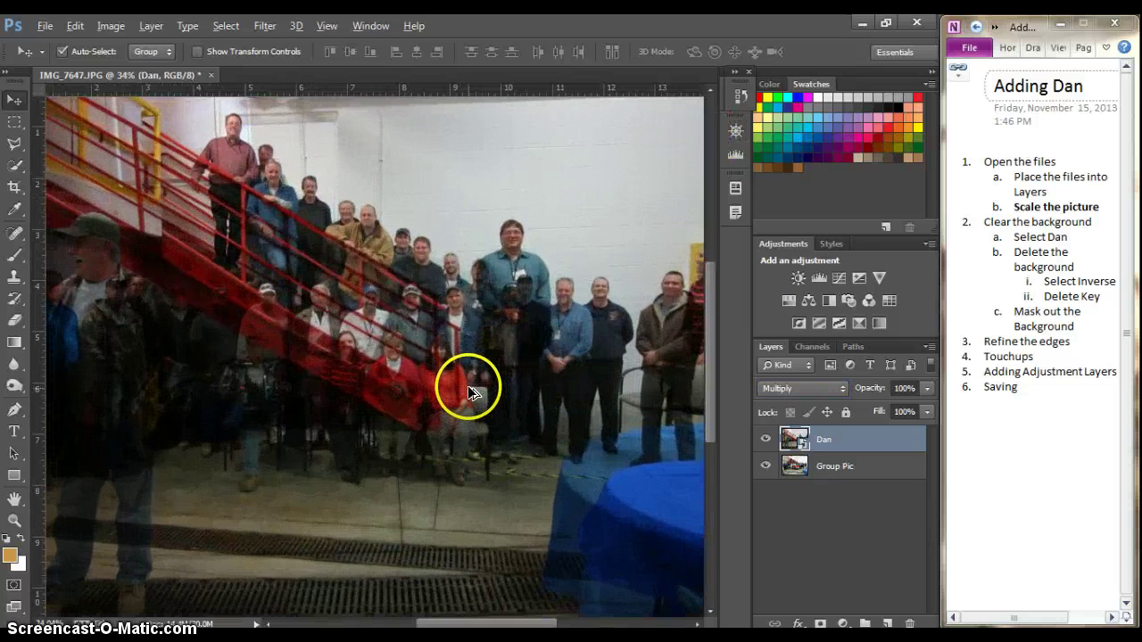
key(alt)
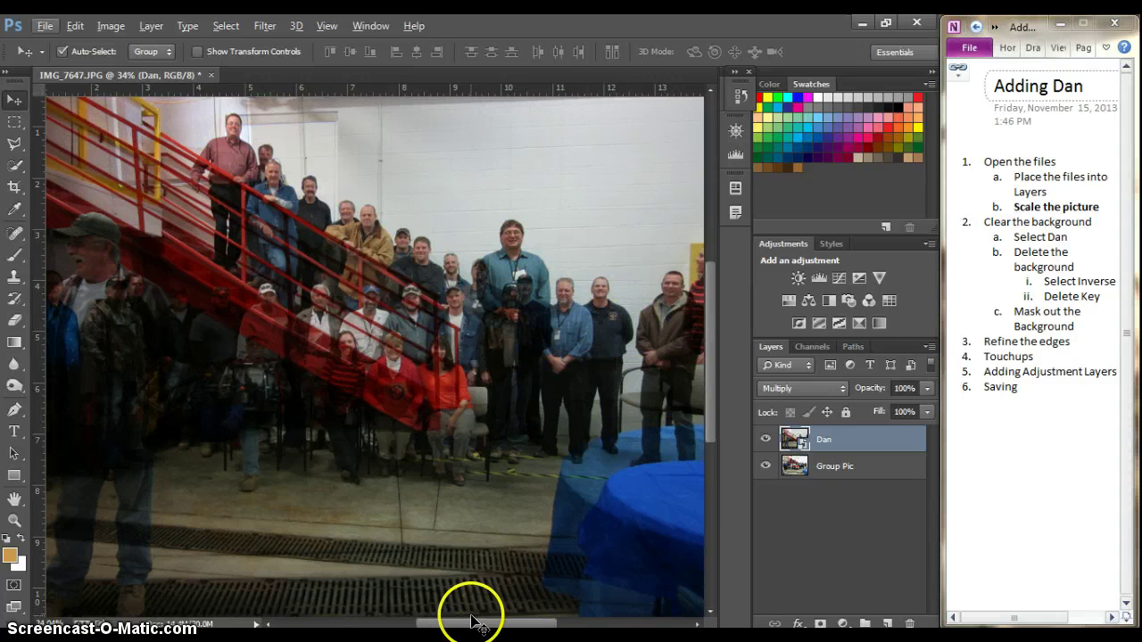
Move the Smart Object photo so the man in the teal shirt stands beside the man in the brown jacket at the group's right end
drag(472, 622, 502, 622)
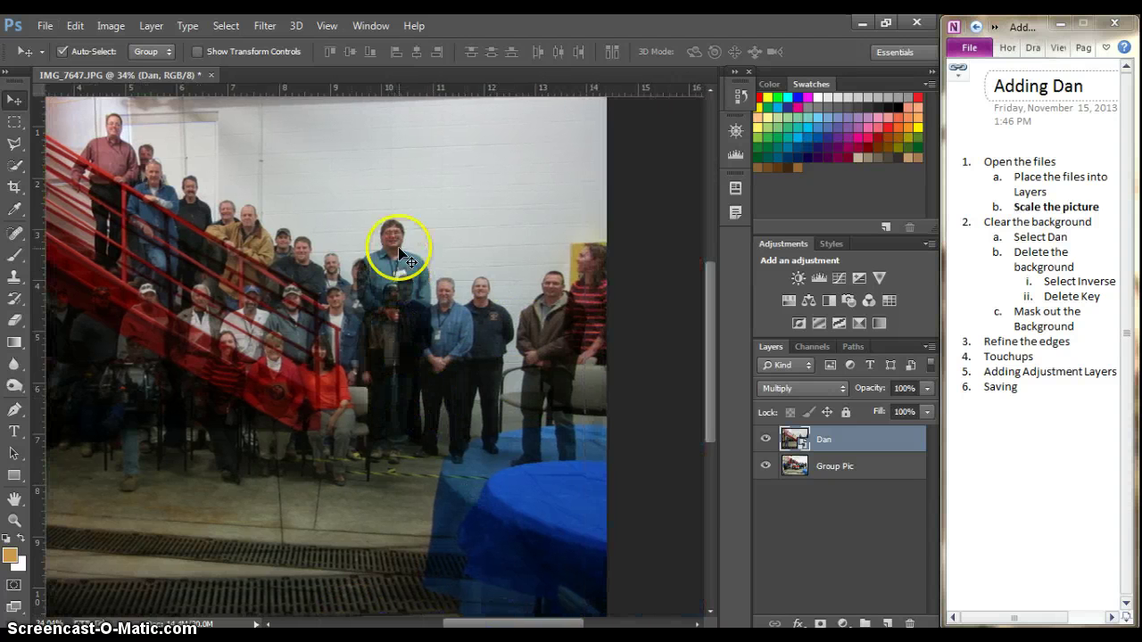
drag(399, 255, 504, 304)
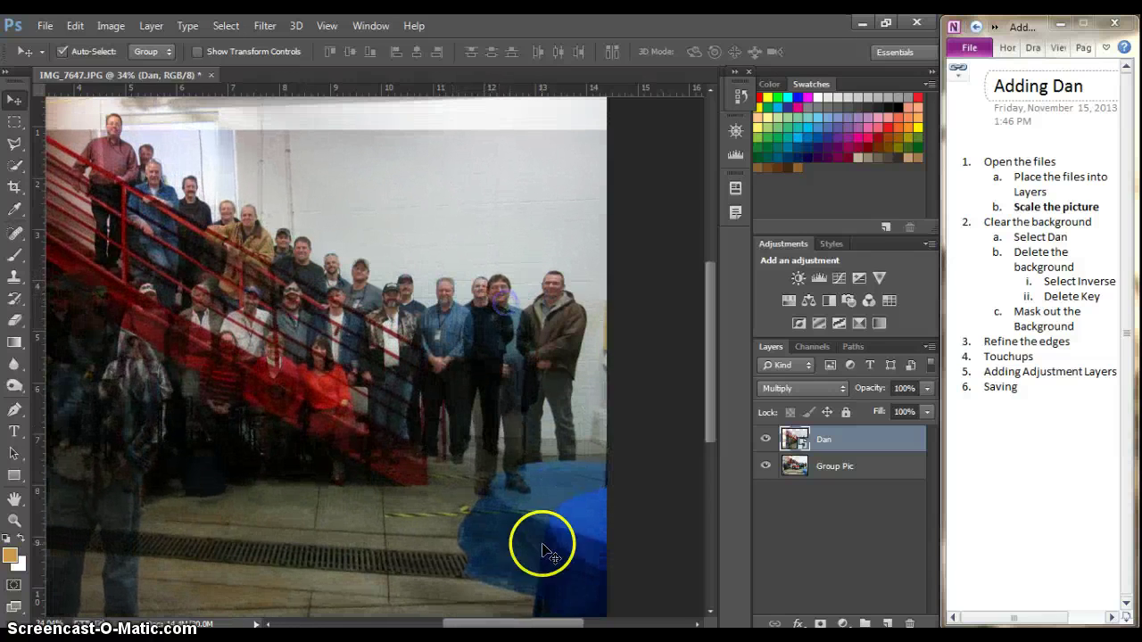
drag(512, 624, 483, 624)
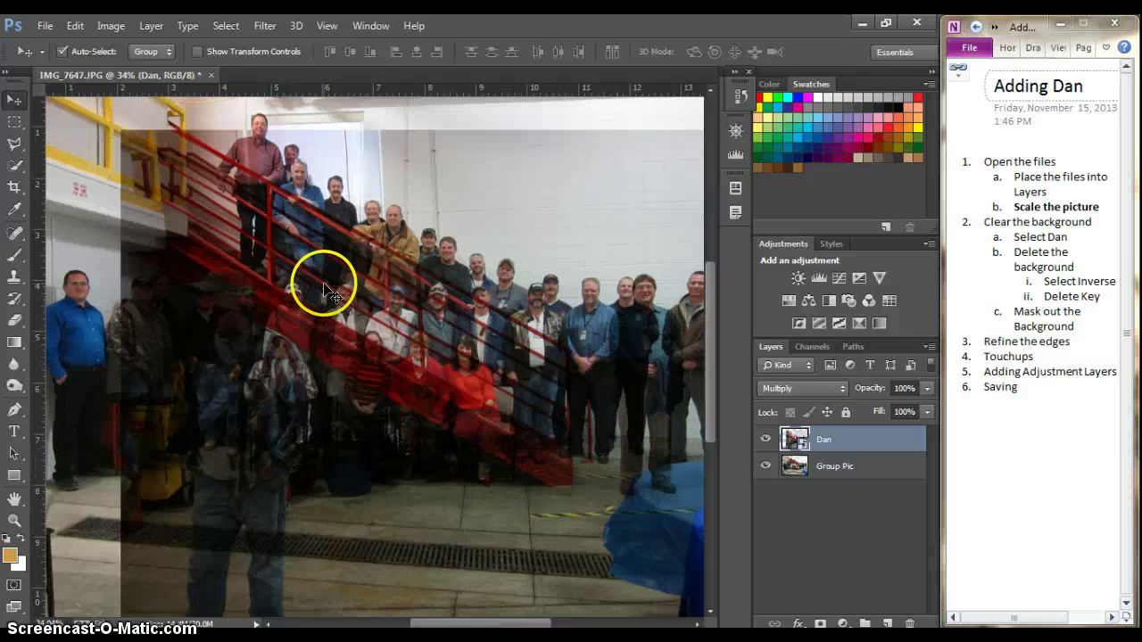
Free-transform the Smart Object layer, scaling it proportionally to about 77.6% and rotating it 2.63°
click(21, 127)
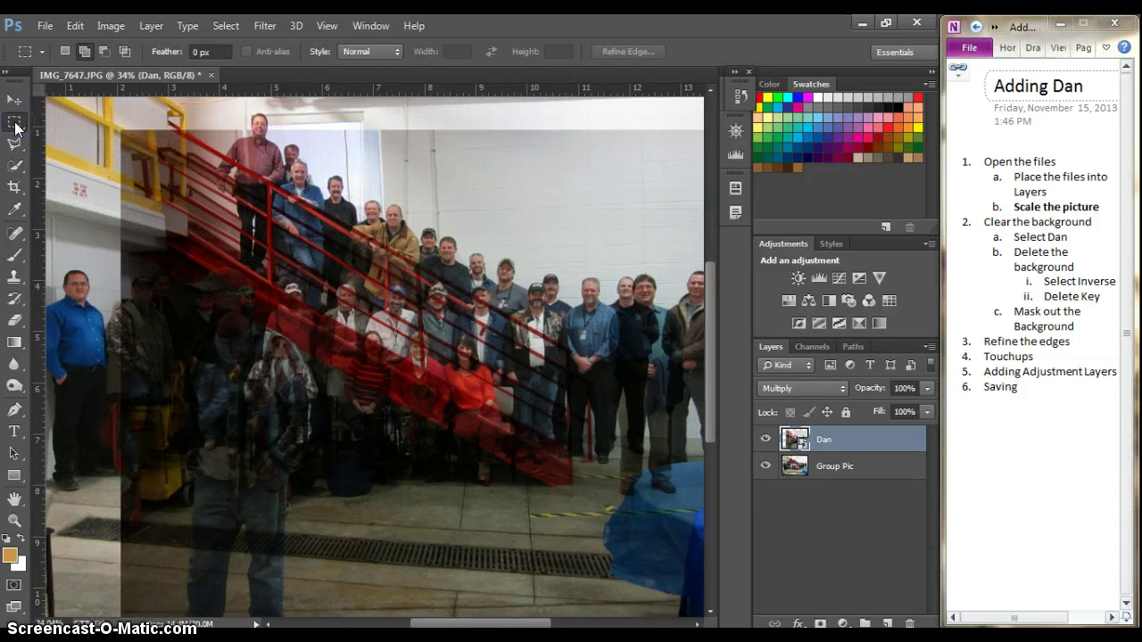
right_click(319, 251)
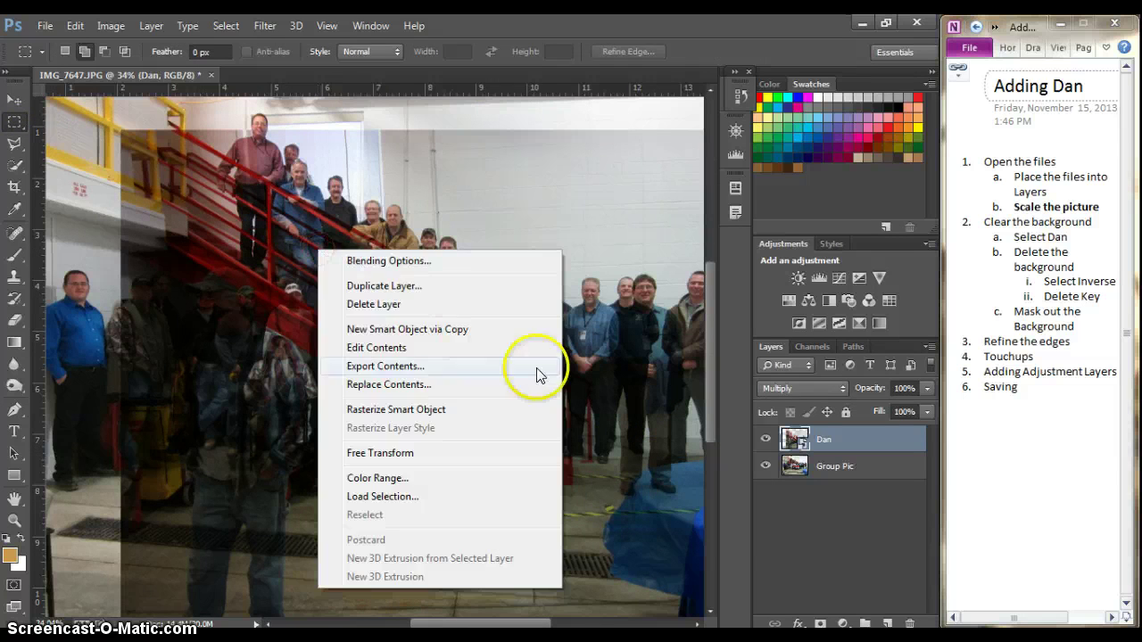
click(499, 458)
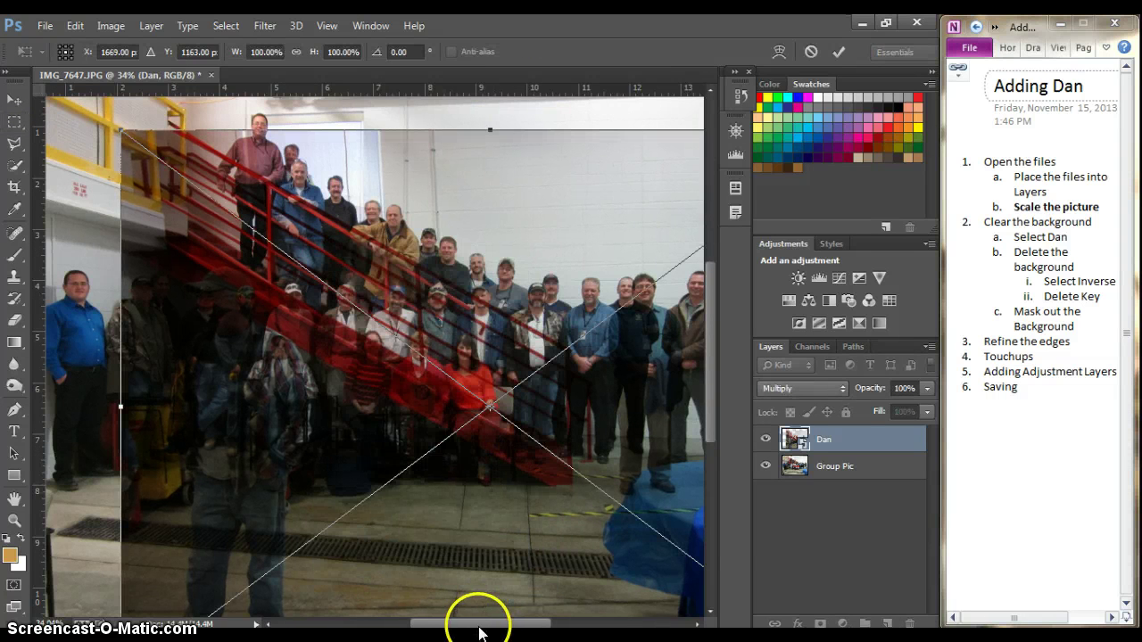
drag(480, 629, 517, 627)
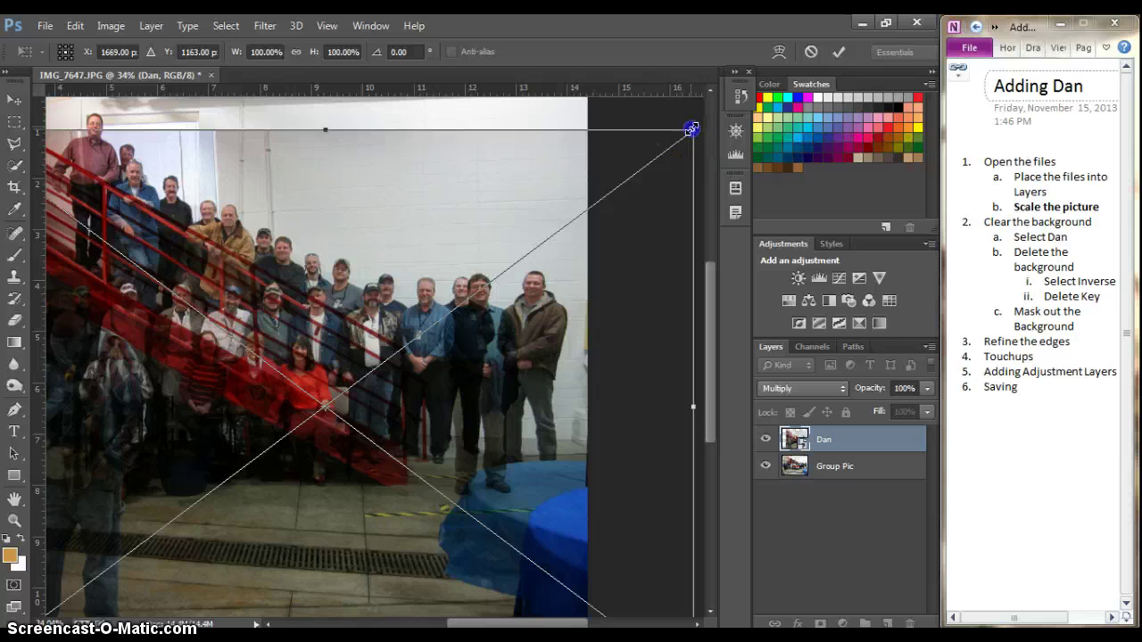
drag(691, 130, 572, 220)
mouse_move(332, 348)
mouse_down()
mouse_move(339, 362)
mouse_move(372, 293)
mouse_move(348, 294)
mouse_move(338, 359)
mouse_up()
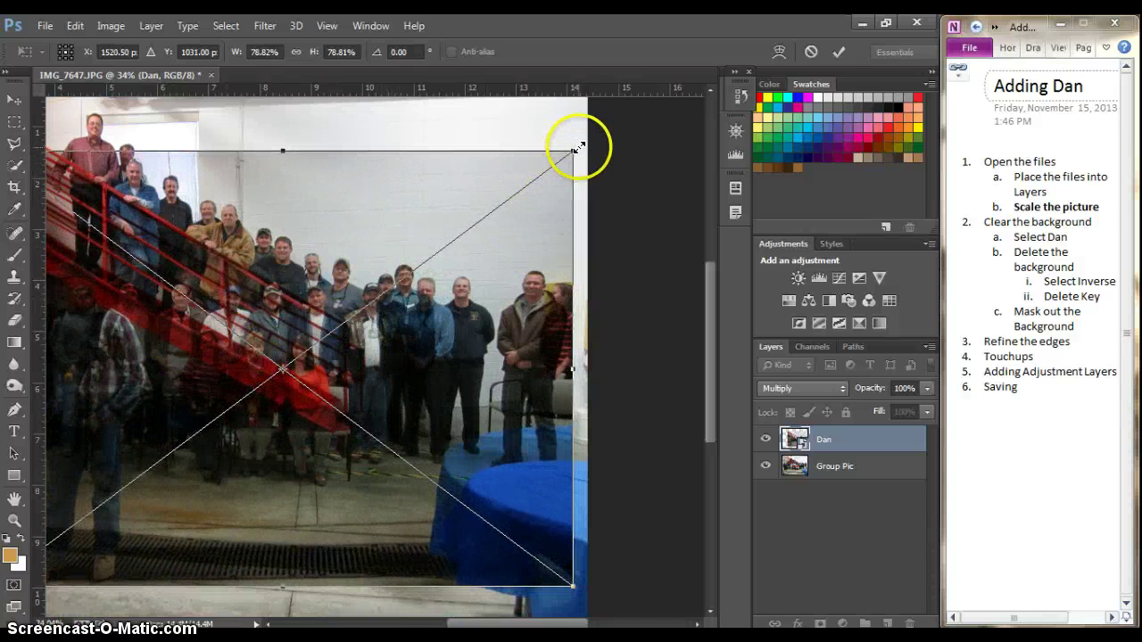
mouse_move(576, 147)
mouse_down()
mouse_move(564, 158)
mouse_move(583, 134)
mouse_up()
drag(545, 221, 538, 225)
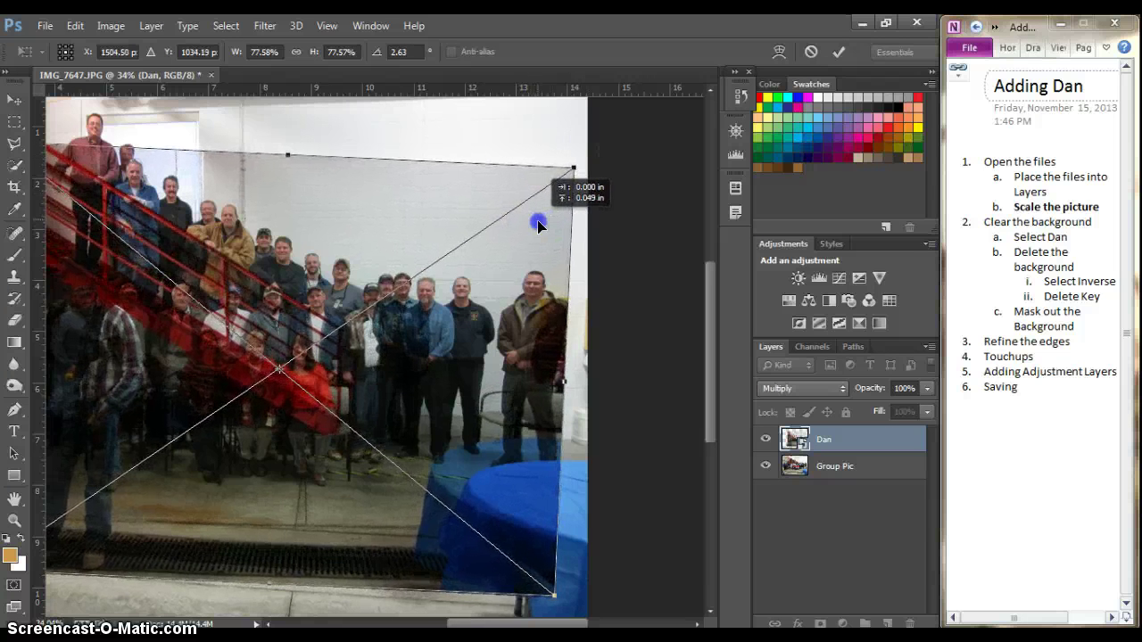
Shift the transformed photo back and forth and slightly down to compare the man's size with the men at the group's right end
key(shift+Right)
key(shift+Right)
key(shift+Right)
key(shift+Right)
key(shift+Right)
key(shift+Right)
key(shift+Right)
key(shift+Right)
key(shift+Right)
key(shift+Right)
key(shift+Right)
key(shift+Right)
key(shift+Right)
key(shift+Right)
key(shift+Right)
key(shift+Right)
key(shift+Right)
key(shift+Right)
key(shift+Right)
key(shift+Right)
key(shift+Right)
key(shift+Right)
key(shift+Right)
key(shift+Right)
key(shift+Right)
key(shift+Right)
key(shift+Right)
key(shift+Down)
key(shift+Down)
key(shift+Down)
key(shift+Down)
key(shift+Down)
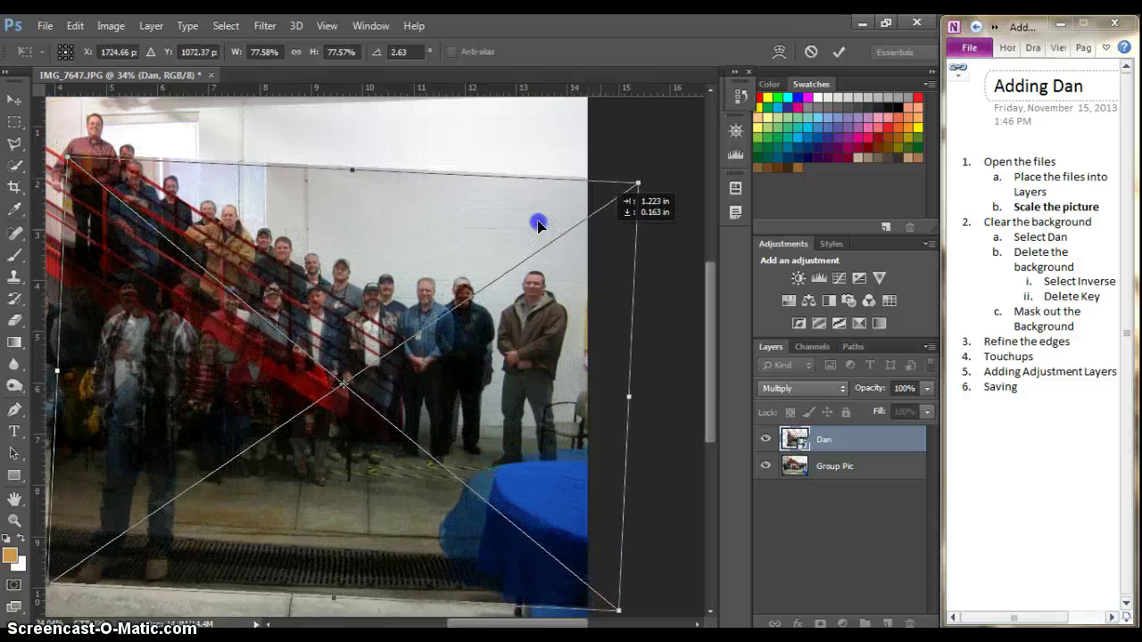
key(shift+Down)
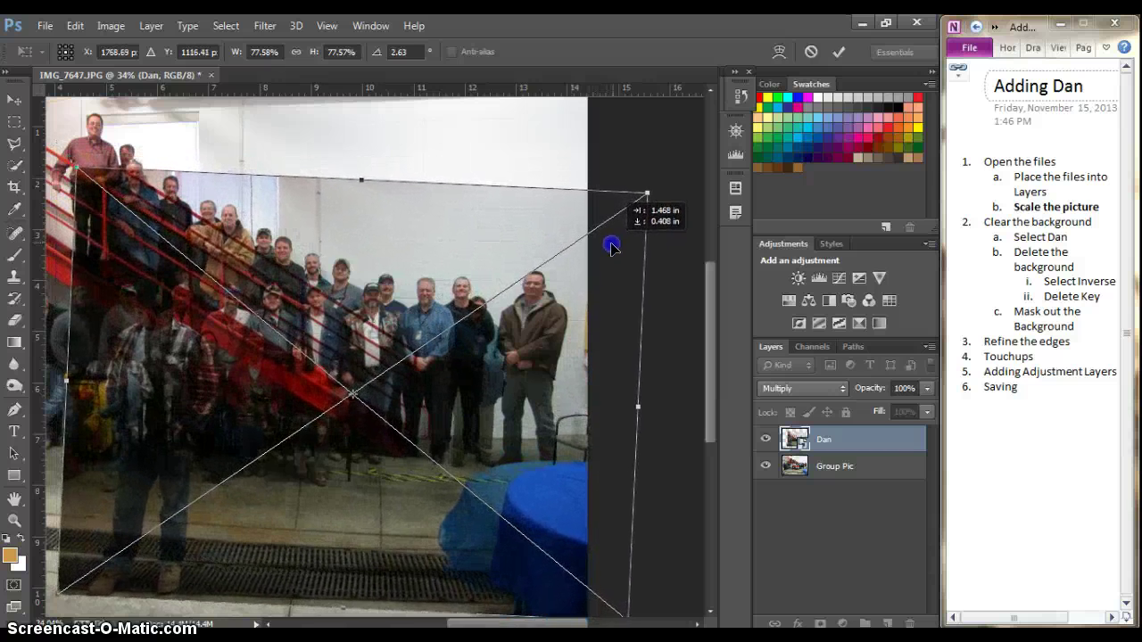
key(shift+Left)
key(shift+Left)
key(shift+Left)
key(shift+Left)
key(shift+Left)
key(shift+Left)
key(shift+Left)
key(shift+Left)
key(shift+Left)
drag(574, 239, 546, 229)
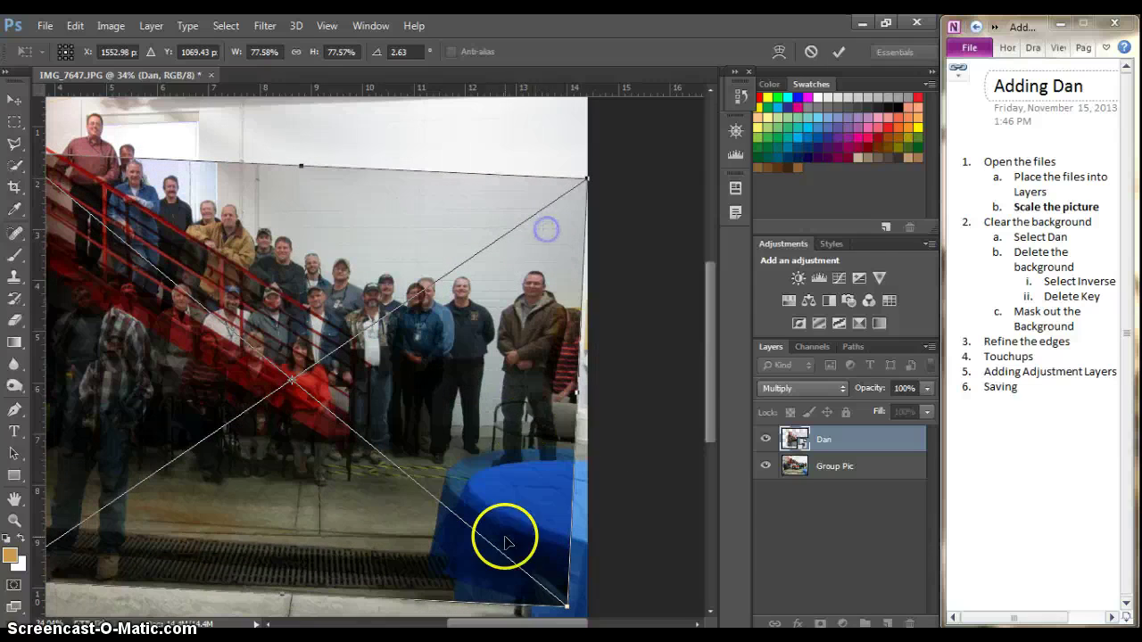
Enlarge the photo to about 81.4%, place the man between the men in black and brown jacket, and apply the transform
drag(519, 630, 478, 627)
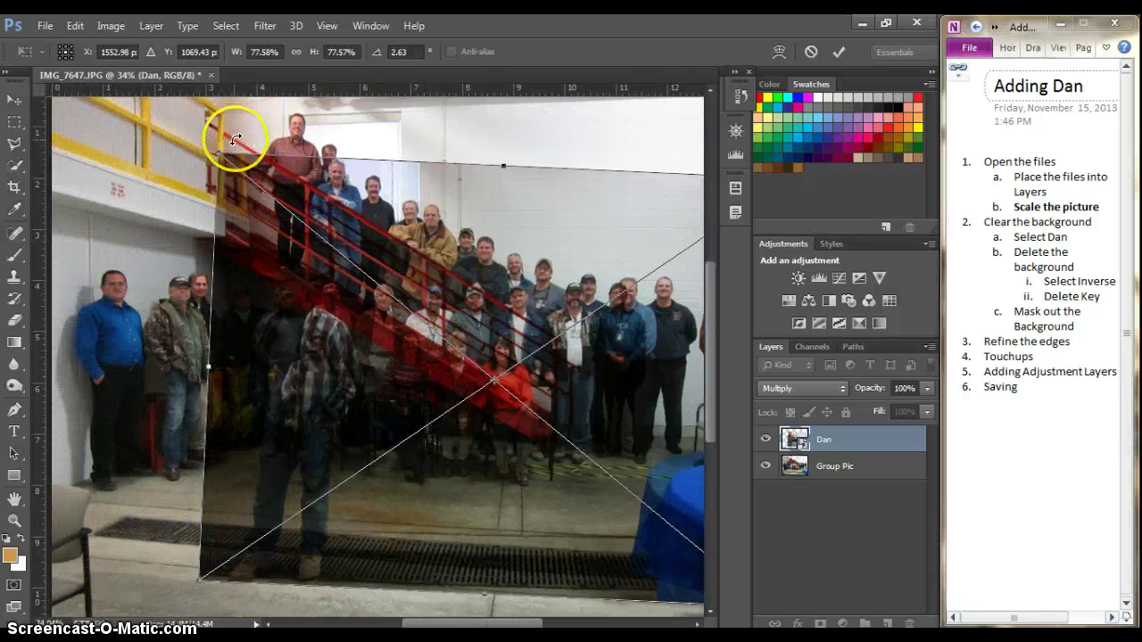
drag(218, 156, 193, 127)
drag(294, 191, 282, 190)
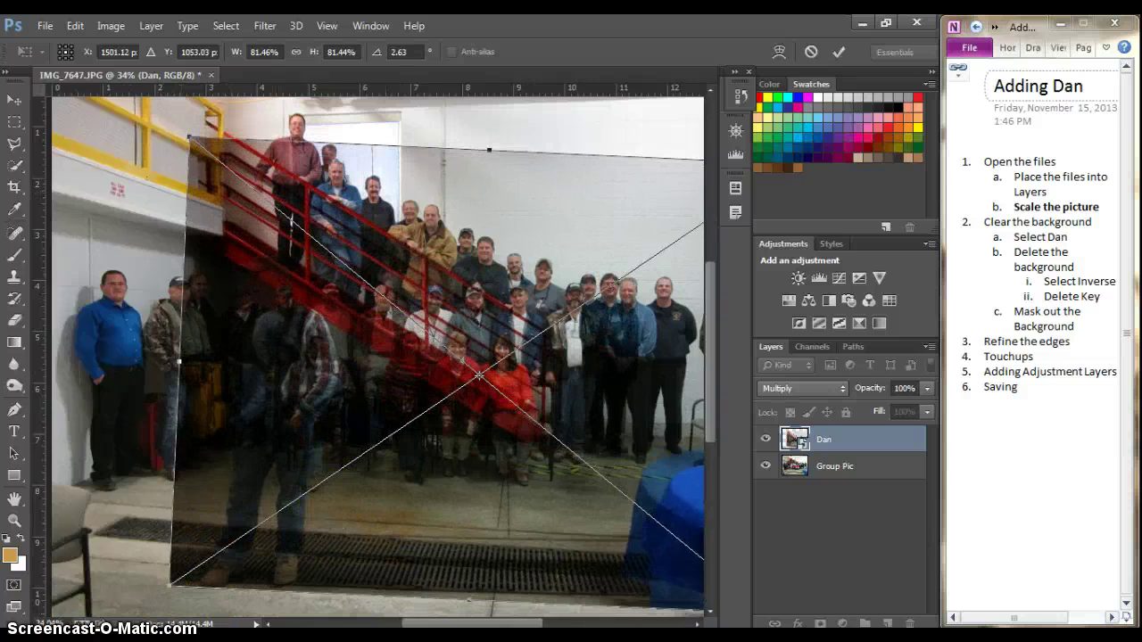
scroll(121, 428, right, 3)
drag(375, 355, 483, 363)
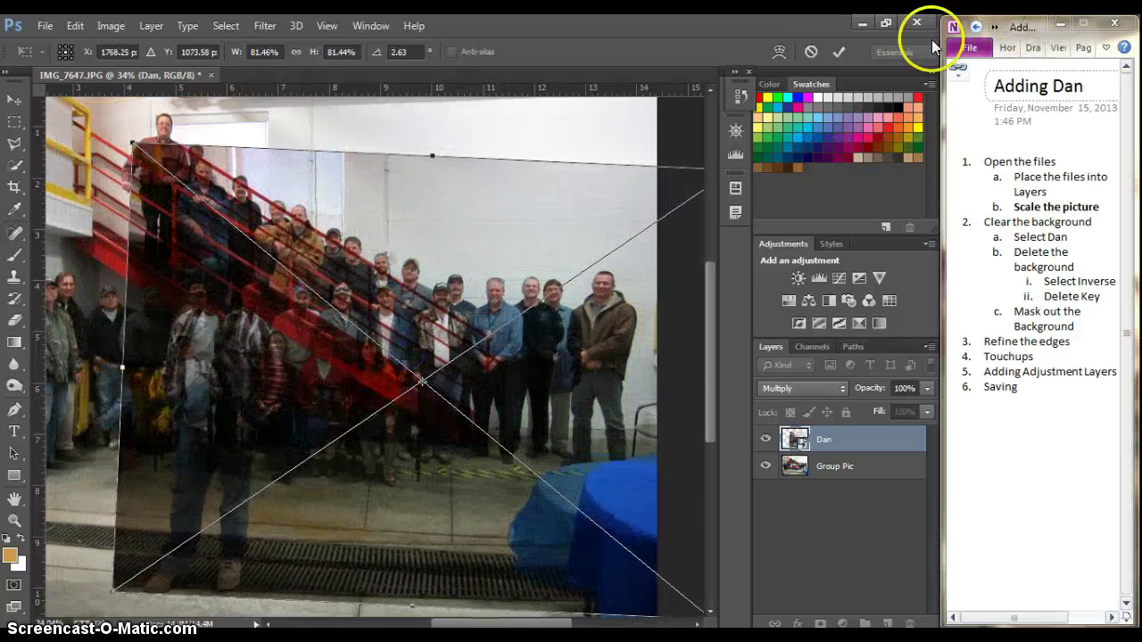
click(840, 51)
key(m)
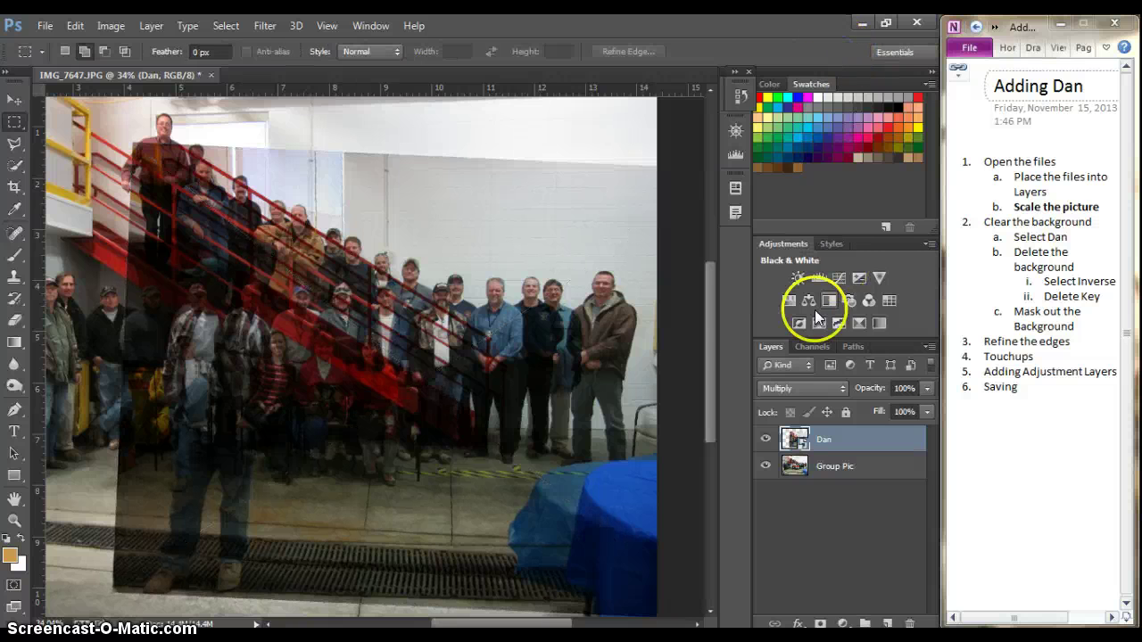
Set the Smart Object layer's blend mode to Normal and hide the Group Pic layer
click(830, 394)
click(821, 19)
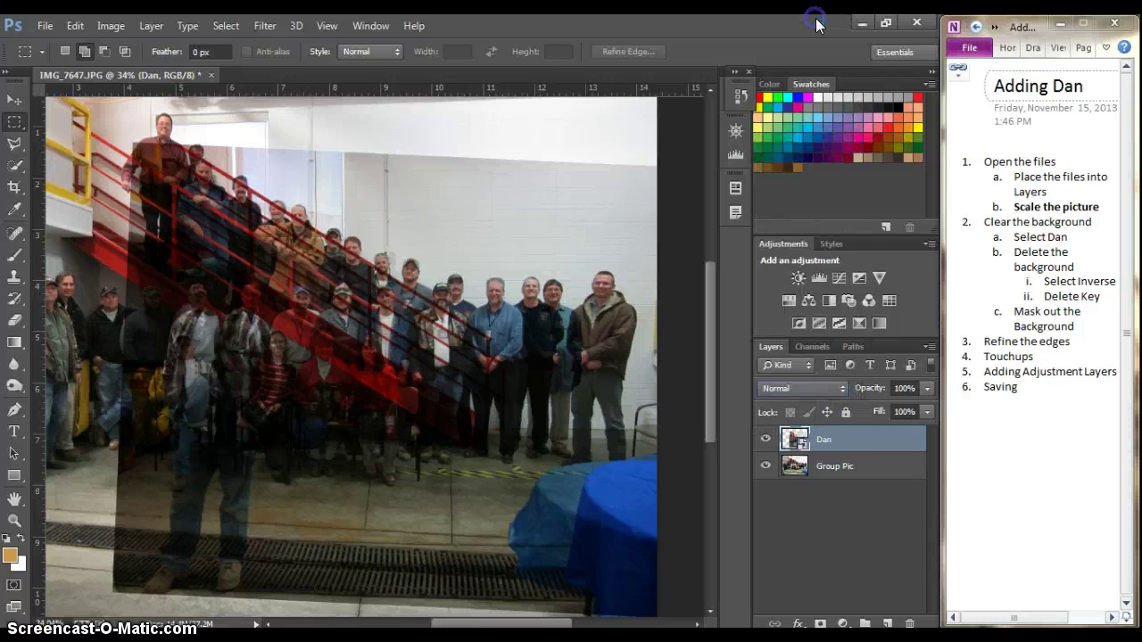
click(765, 465)
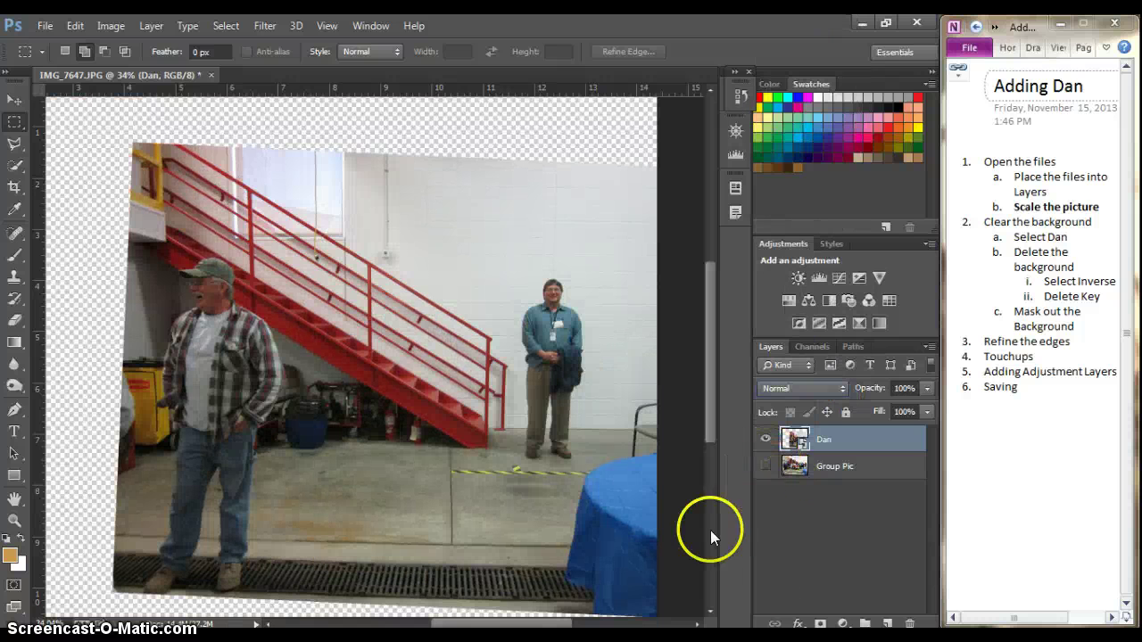
drag(543, 622, 564, 622)
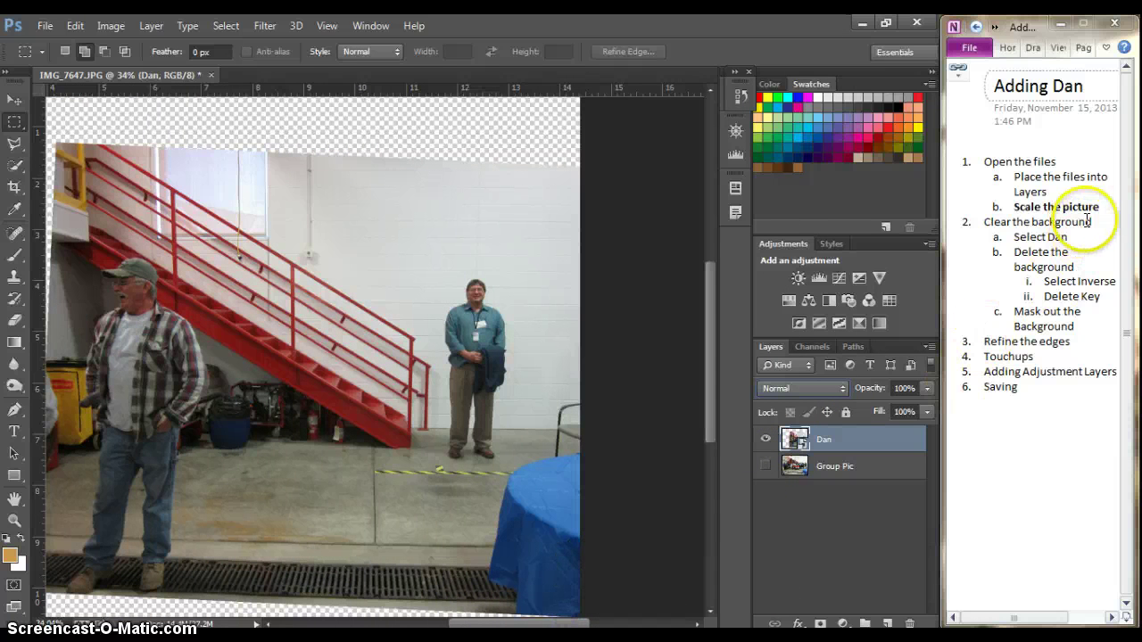
In the OneNote outline, bold "Clear the background" and its first sub-item, and remove the bold from "Scale the picture"
drag(982, 223, 1121, 216)
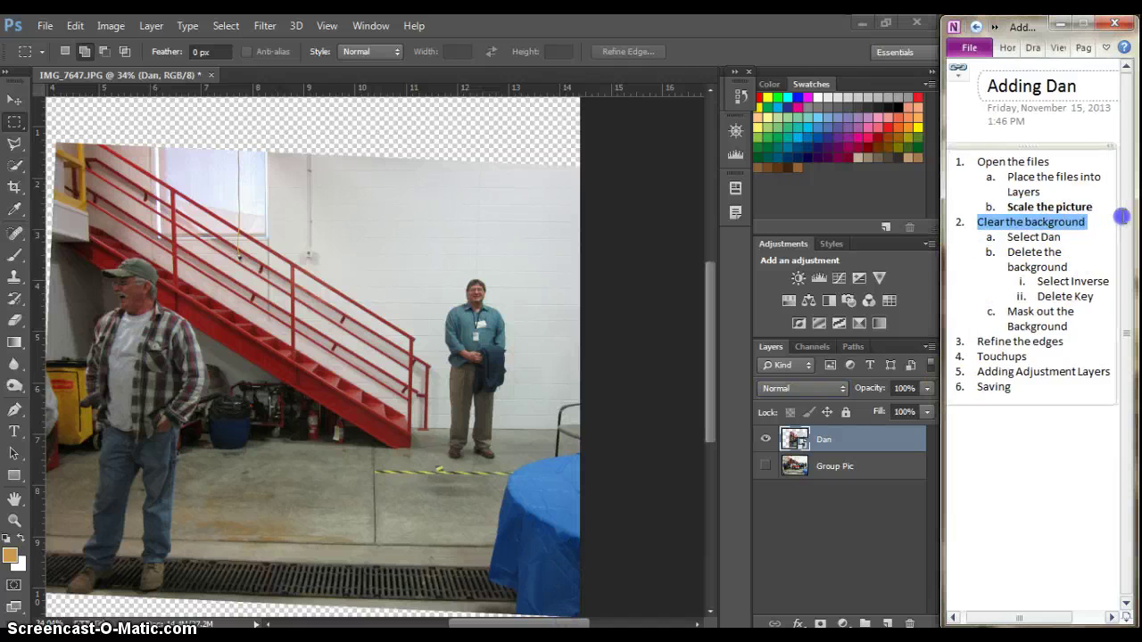
key(ctrl+/)
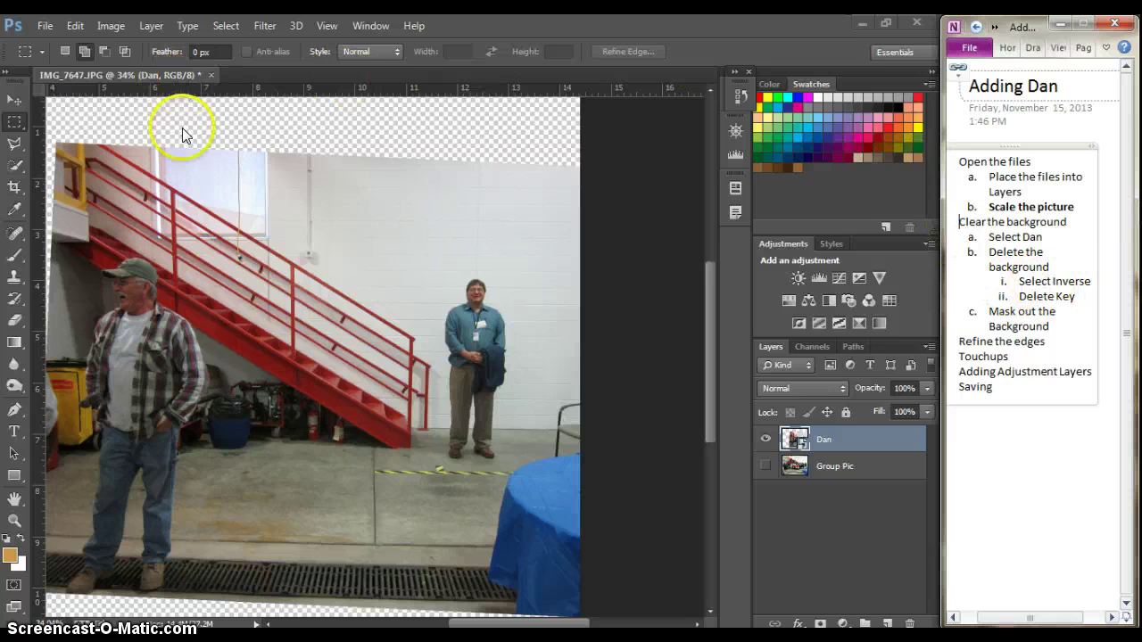
key(ctrl+z)
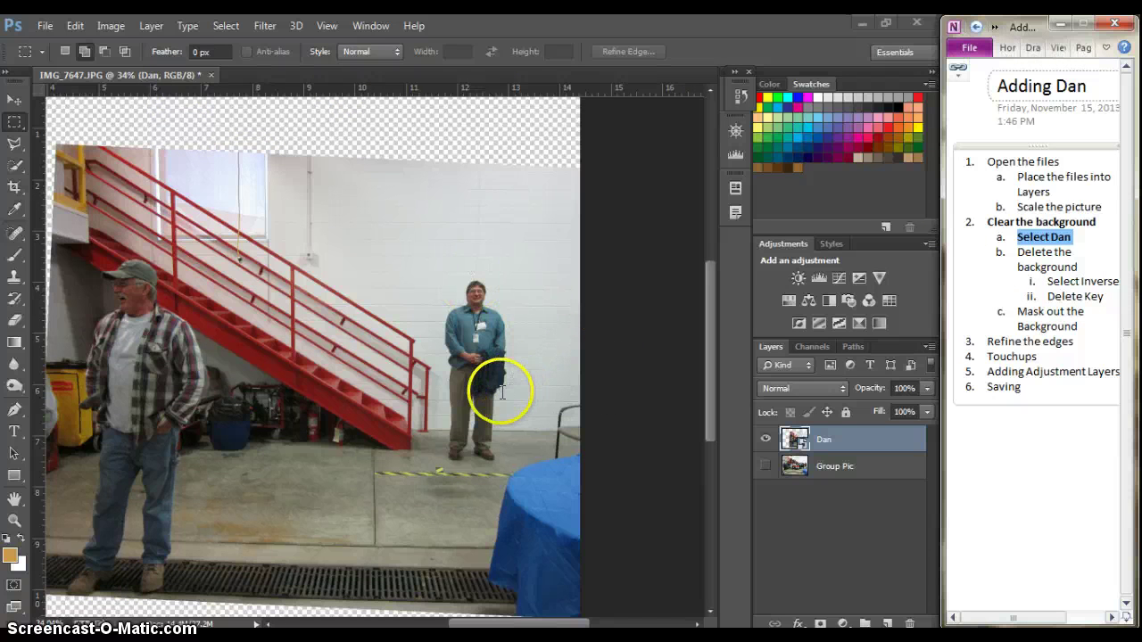
In Photoshop, make a new selection of the man in the teal shirt from hair to shoes with the Quick Selection tool
scroll(504, 392, up, 1)
scroll(506, 390, up, 3)
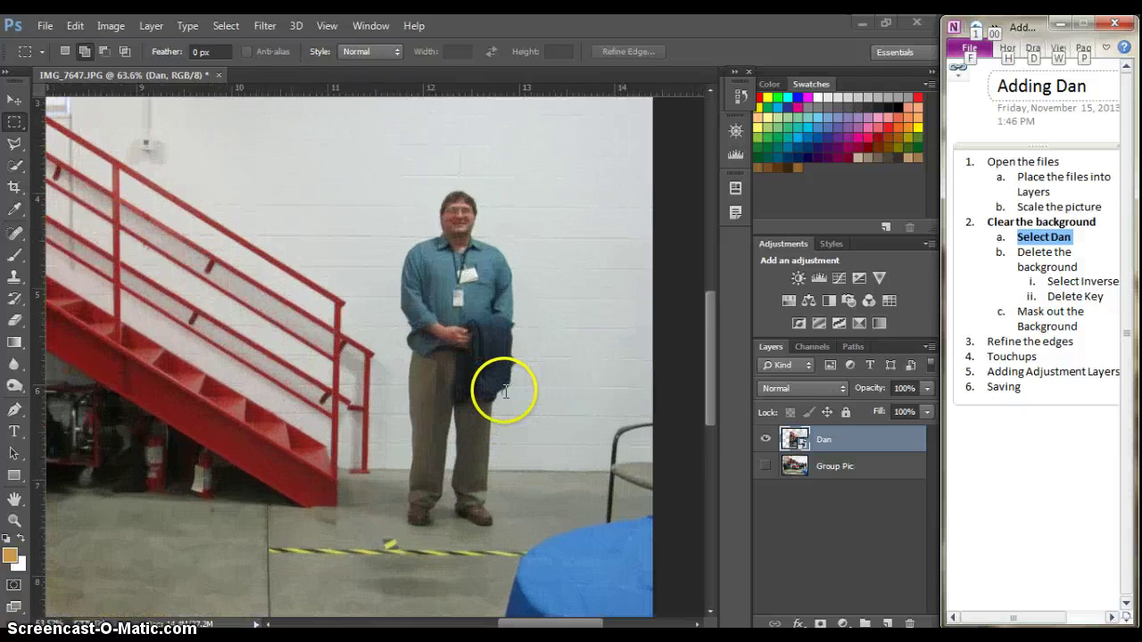
scroll(506, 390, up, 1)
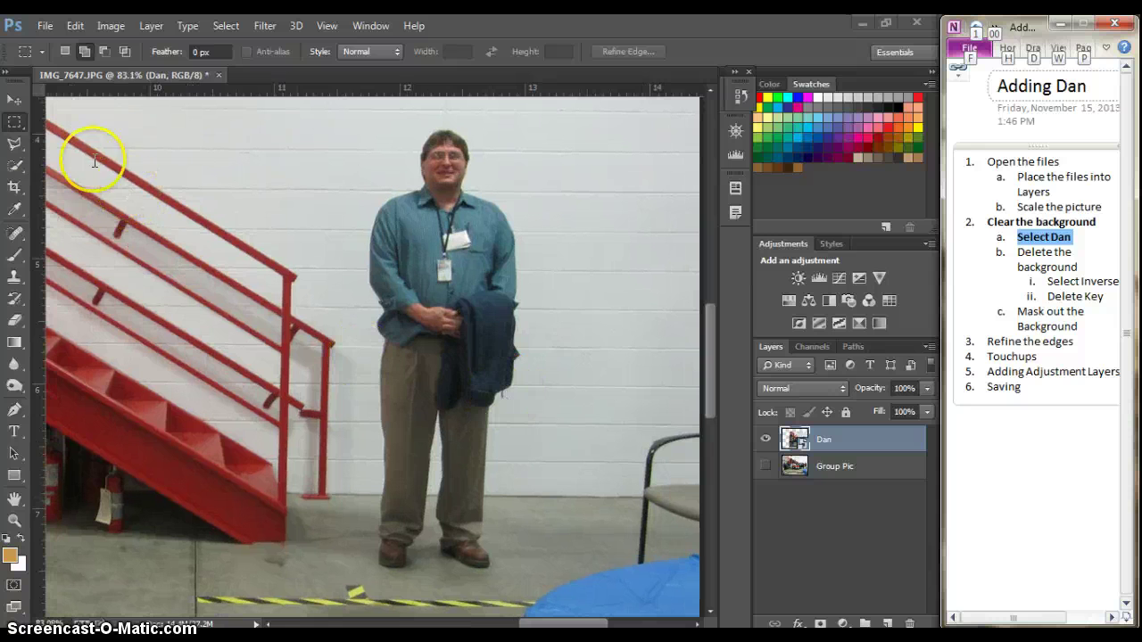
click(11, 174)
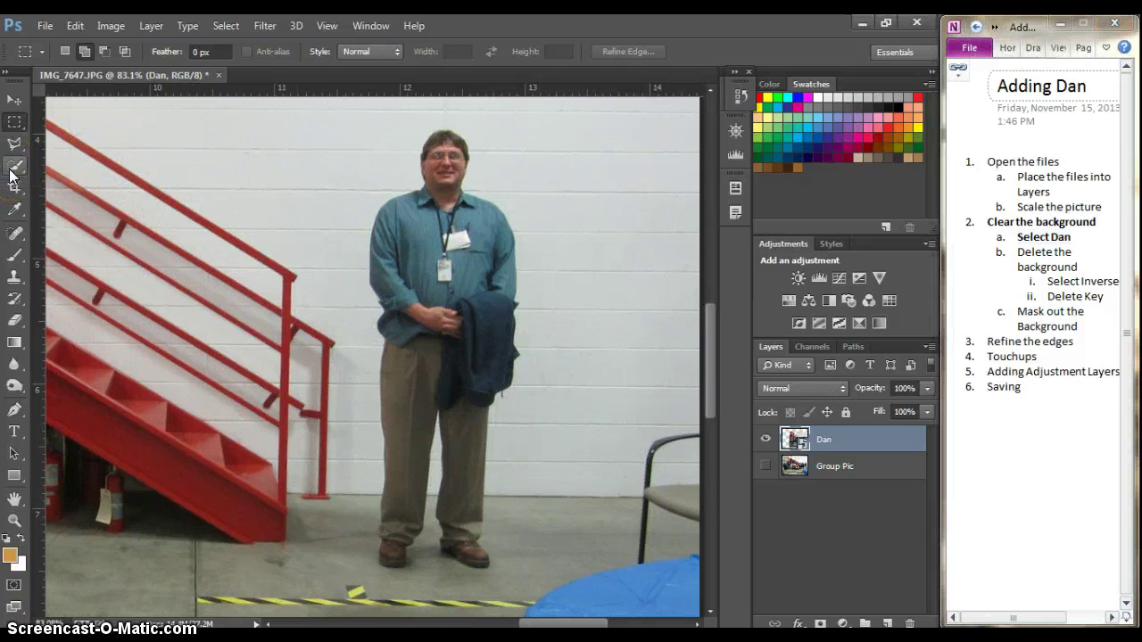
click(19, 171)
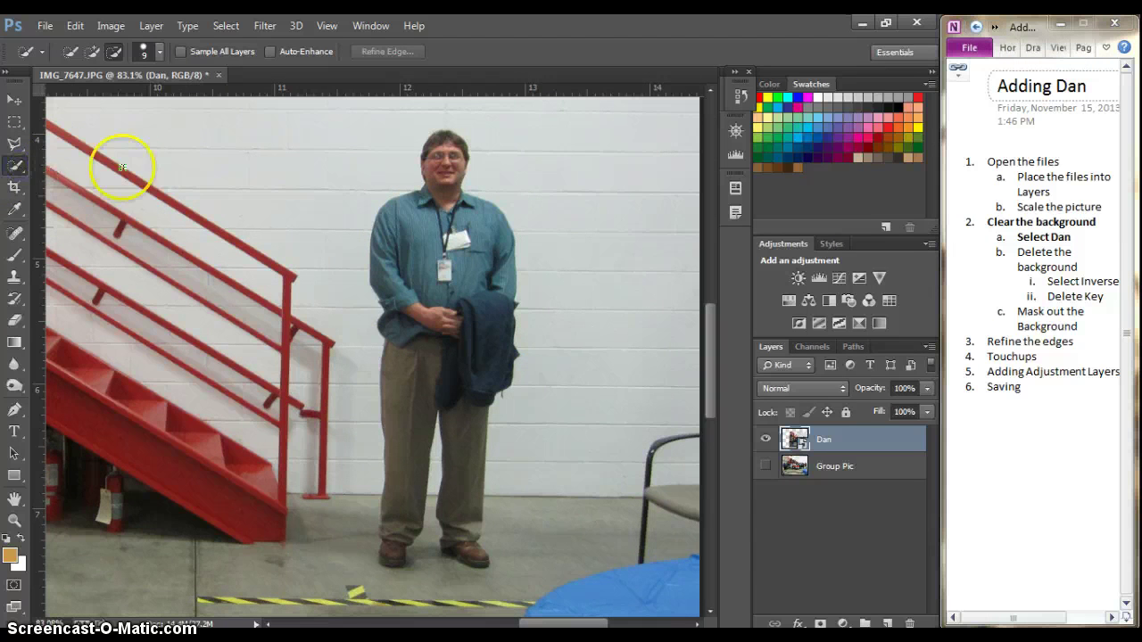
right_click(16, 170)
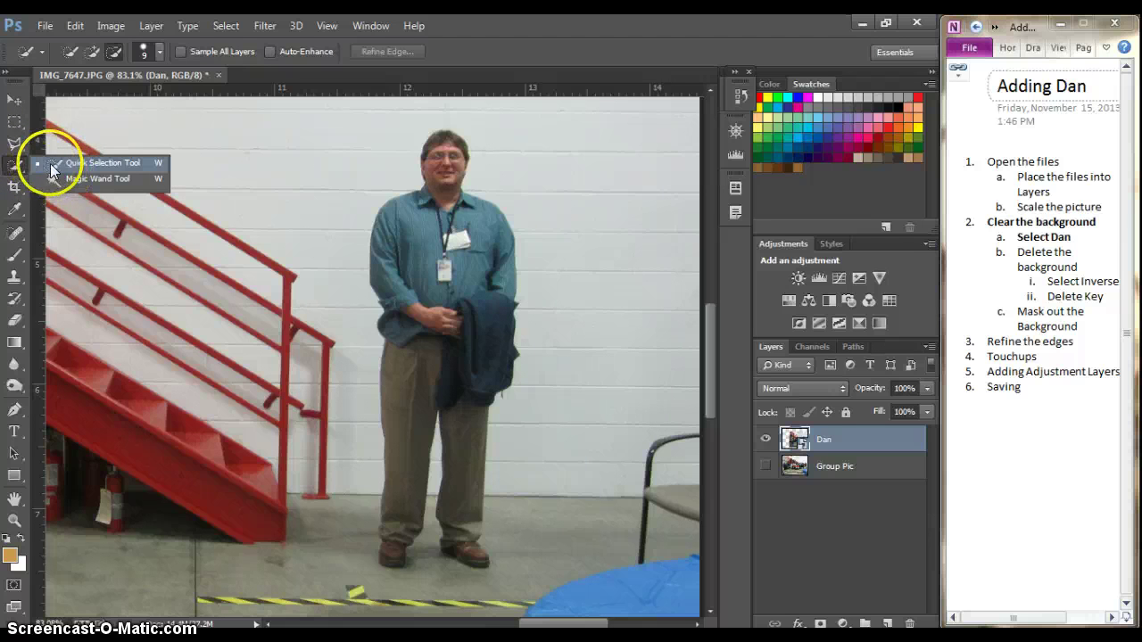
click(70, 52)
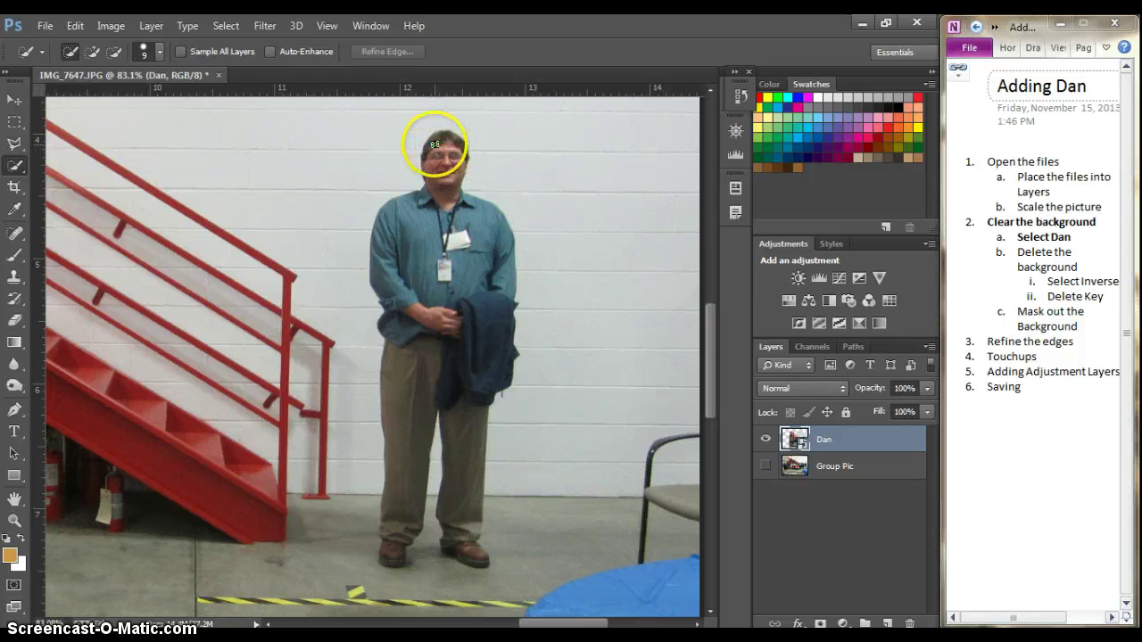
drag(438, 146, 435, 144)
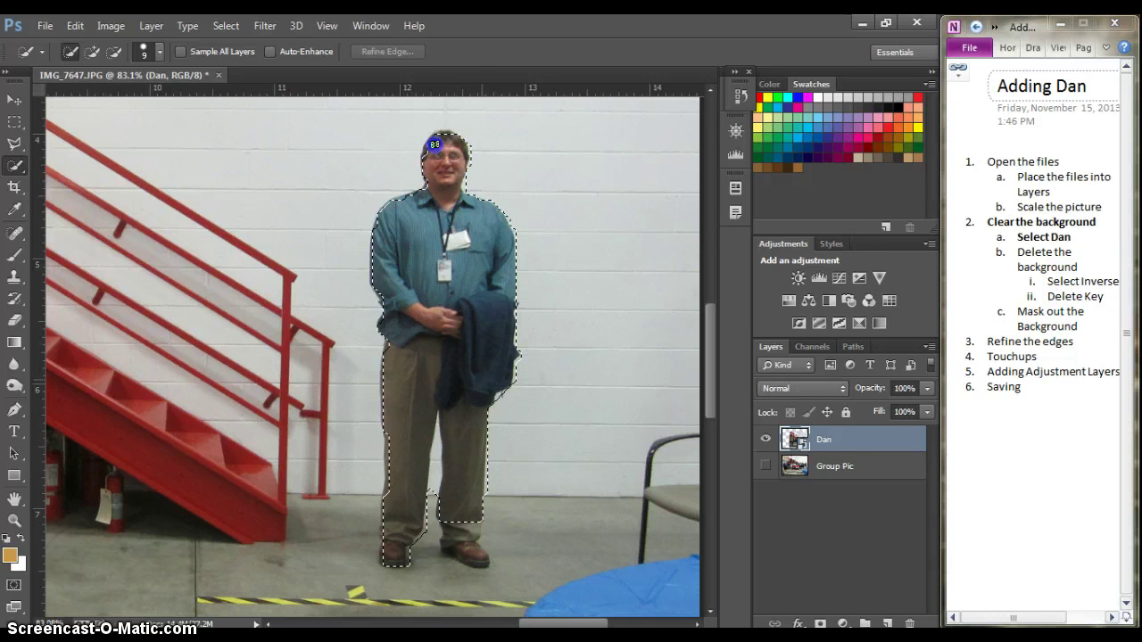
drag(434, 145, 467, 542)
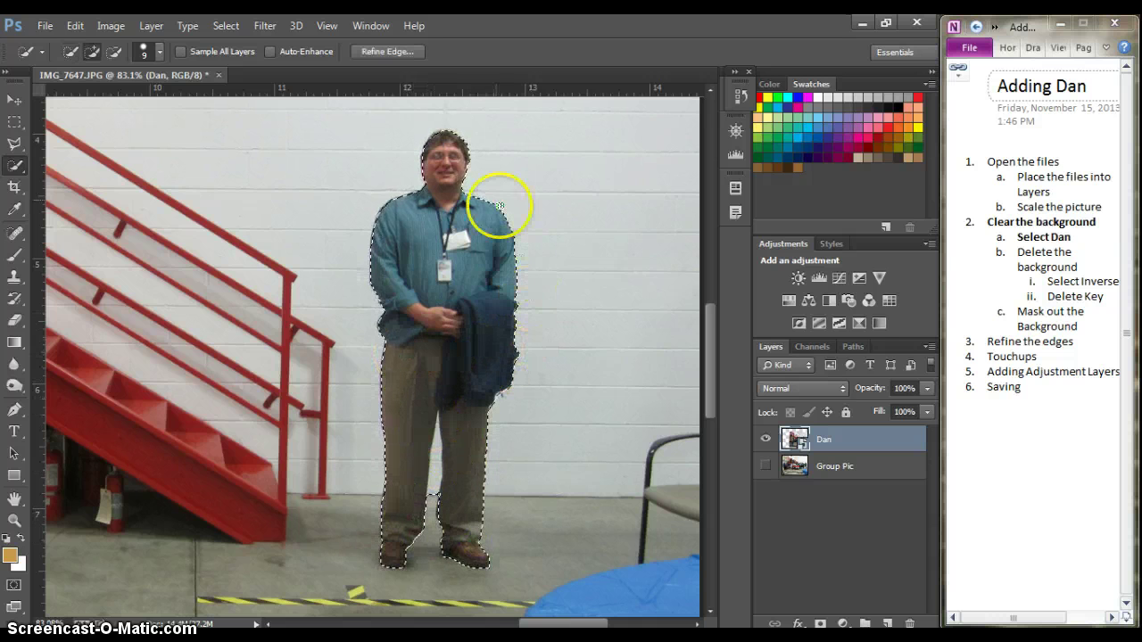
Try to subtract the wall gap between the man's legs from the selection with the Quick Selection tool
scroll(494, 248, up, 5)
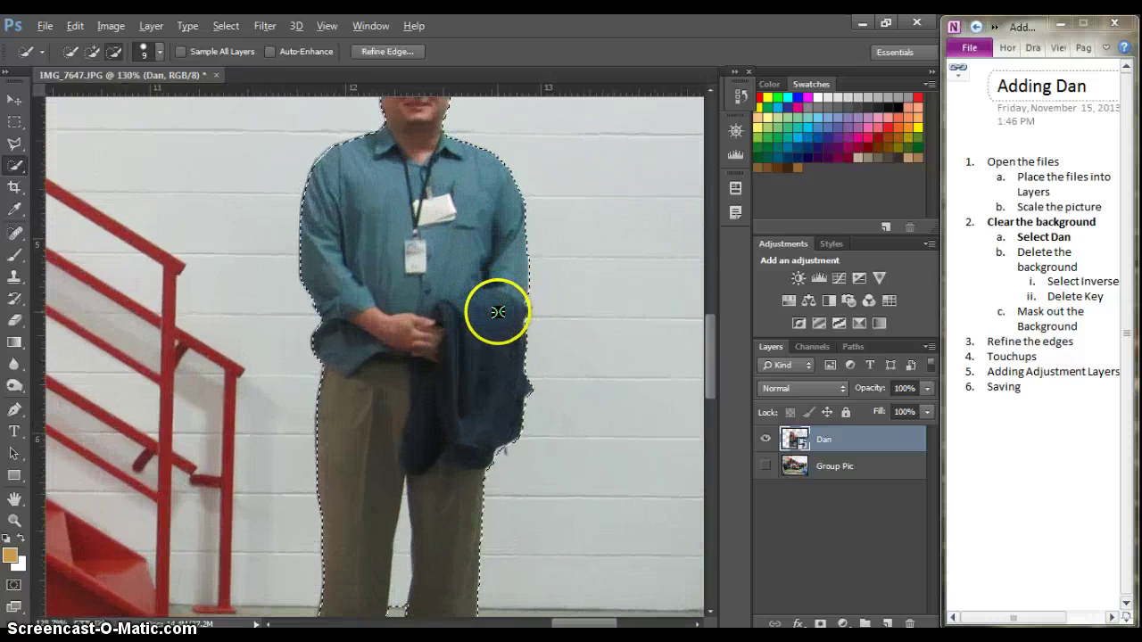
scroll(485, 327, down, 3)
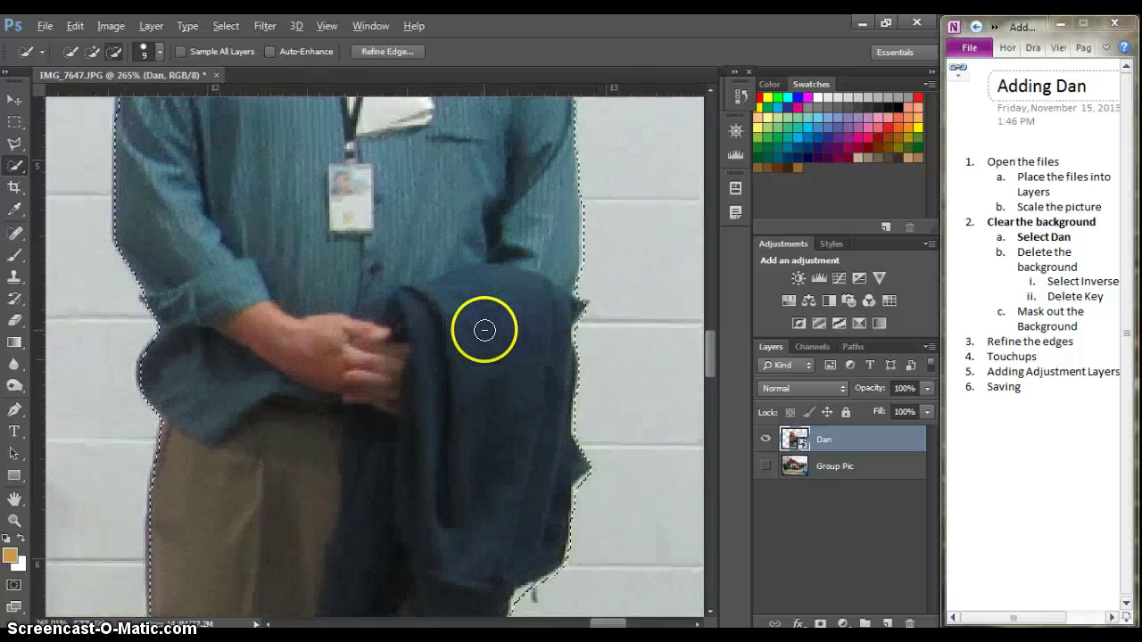
scroll(714, 319, down, 4)
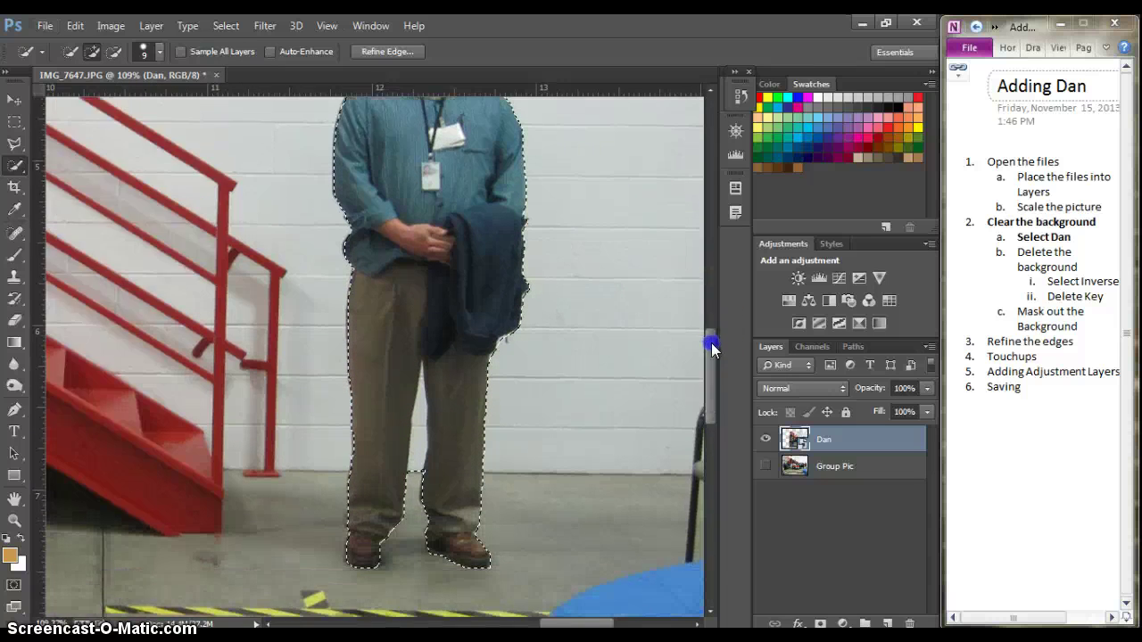
click(114, 51)
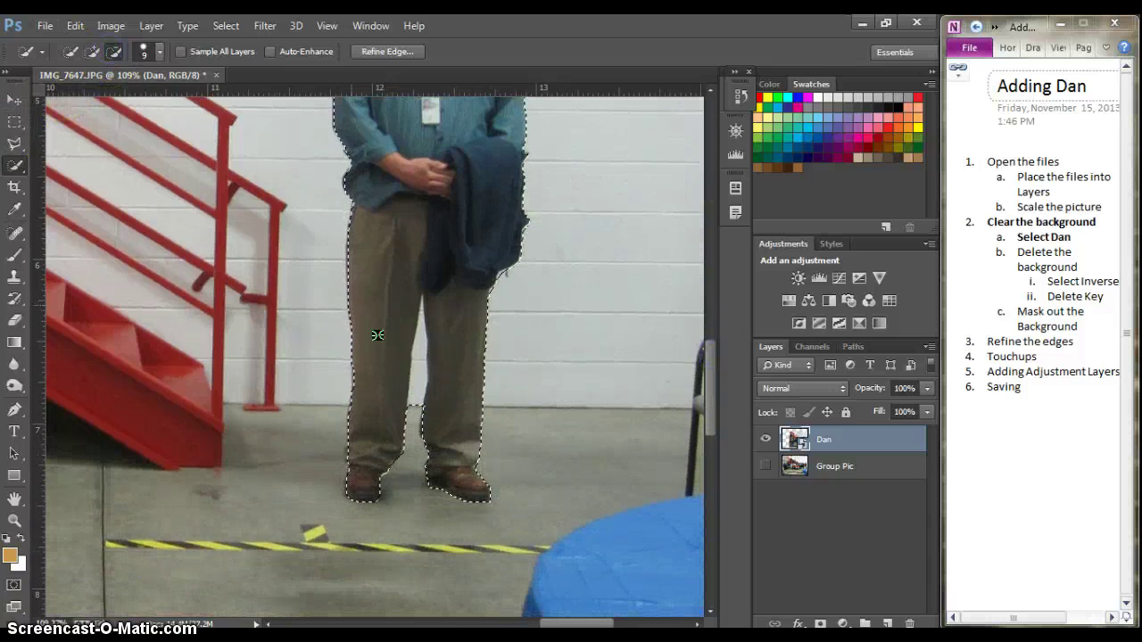
click(438, 349)
click(418, 366)
drag(418, 366, 420, 357)
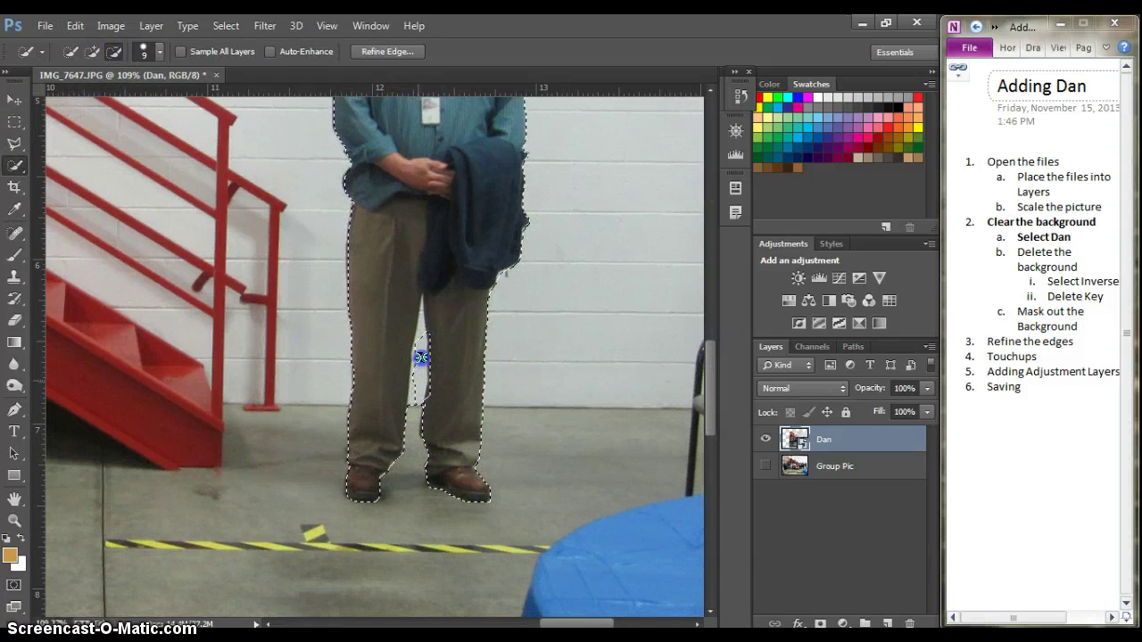
click(421, 356)
scroll(420, 357, up, 8)
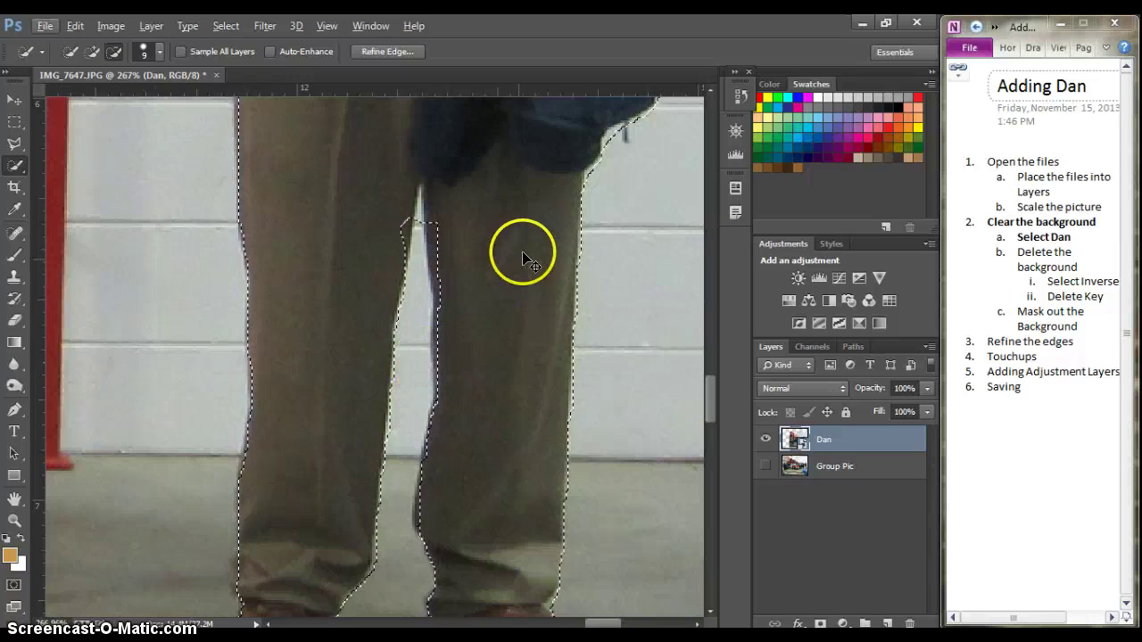
click(464, 299)
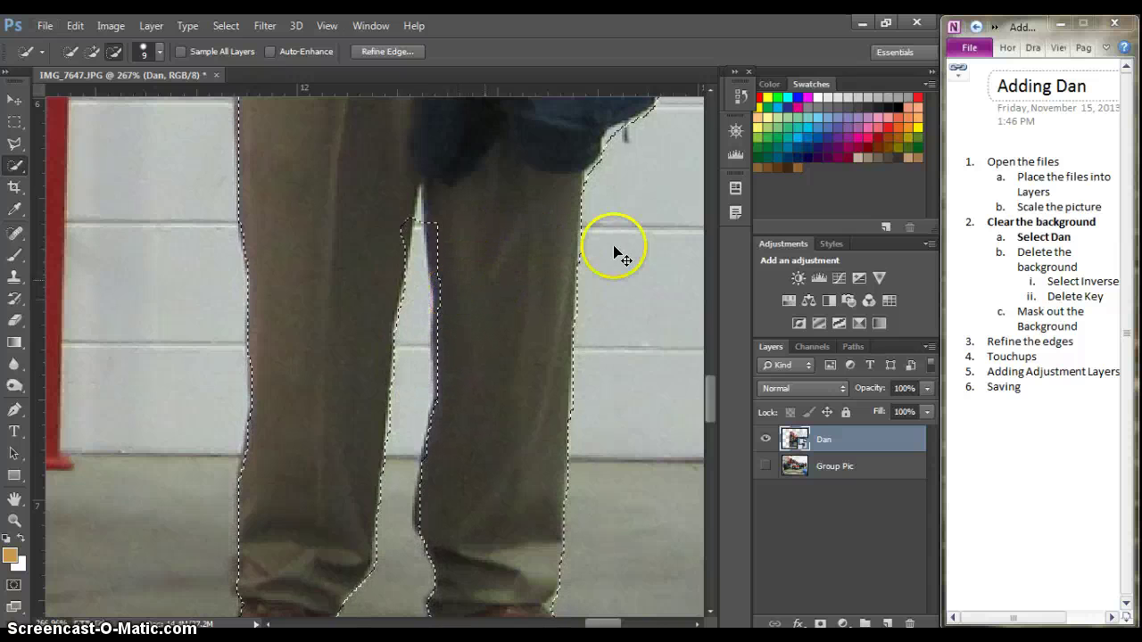
Revert the leg-gap subtraction in the history, then retry it with the same brush and revert that as well
click(737, 95)
click(674, 195)
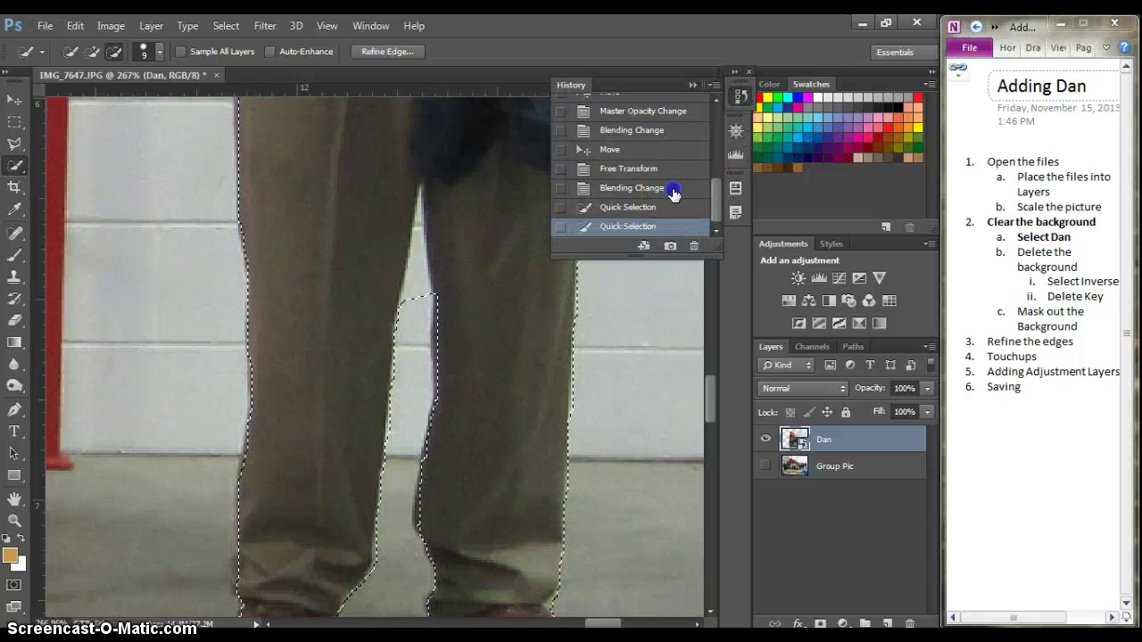
click(674, 208)
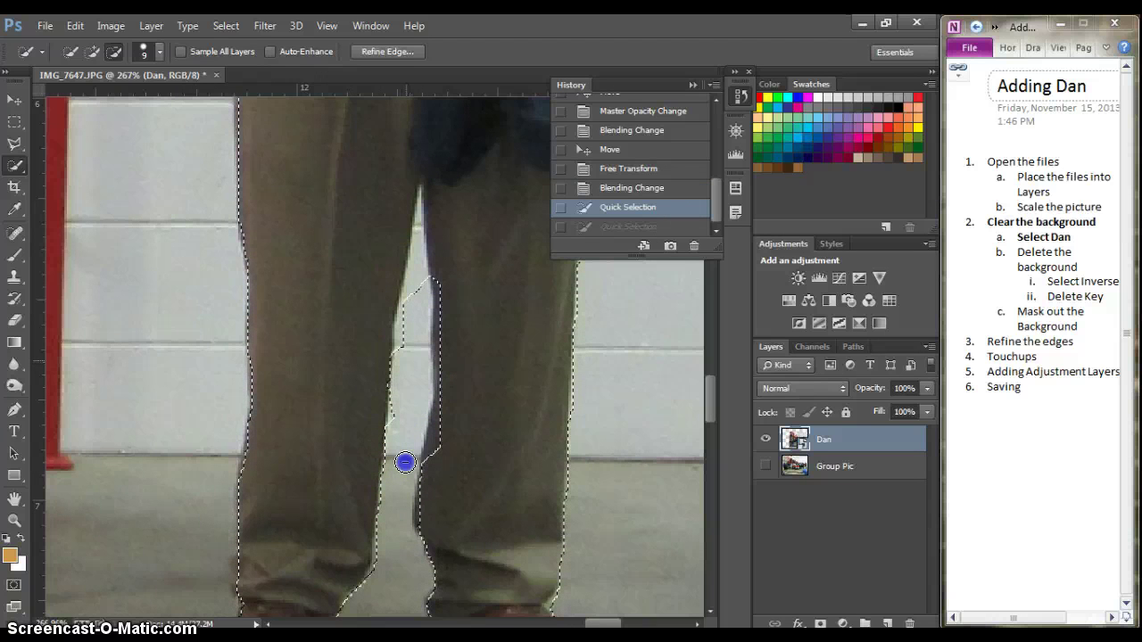
drag(405, 462, 408, 461)
click(629, 208)
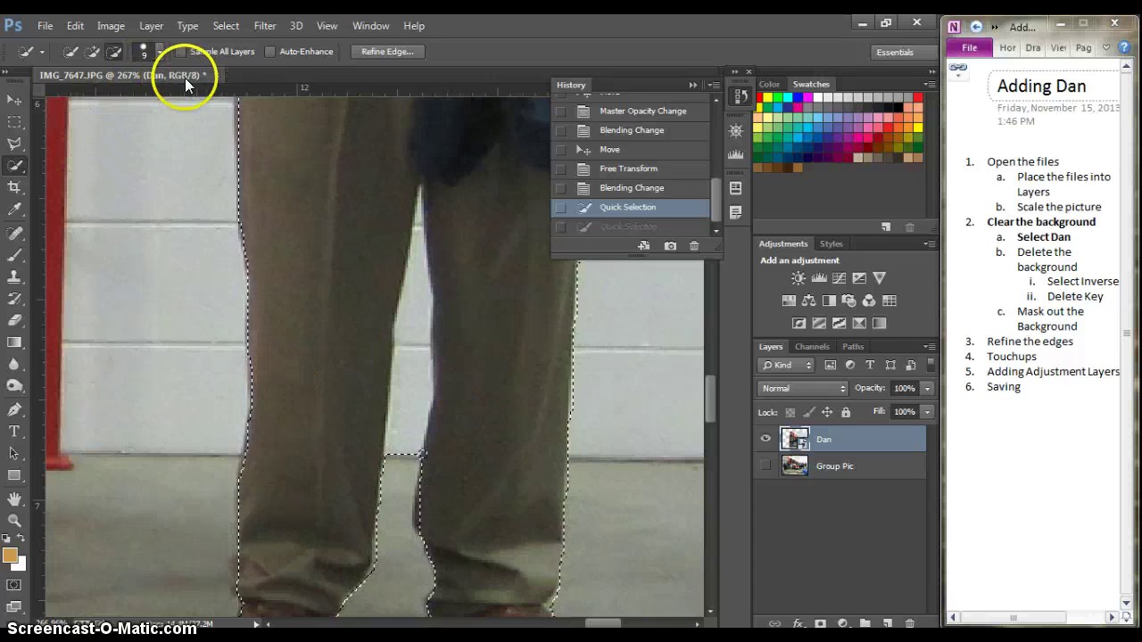
Try subtracting the gap between the legs with the Quick Selection brush reduced to size 3, then revert it in the history
key(bracketleft)
key(bracketleft)
key(bracketleft)
key(bracketleft)
key(bracketleft)
key(bracketleft)
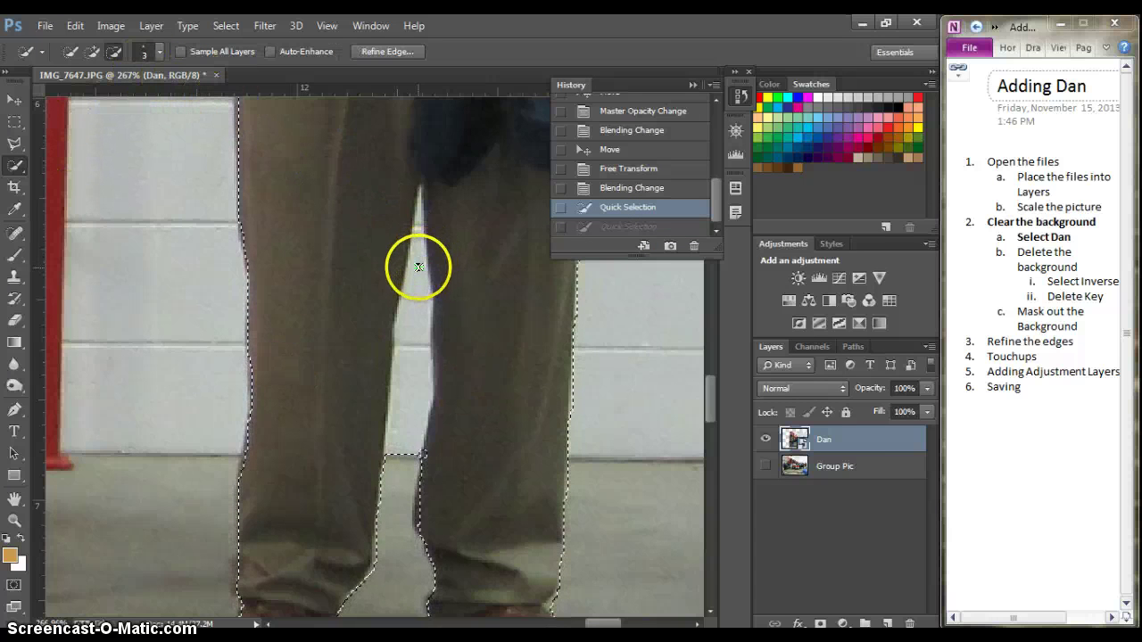
drag(418, 266, 416, 258)
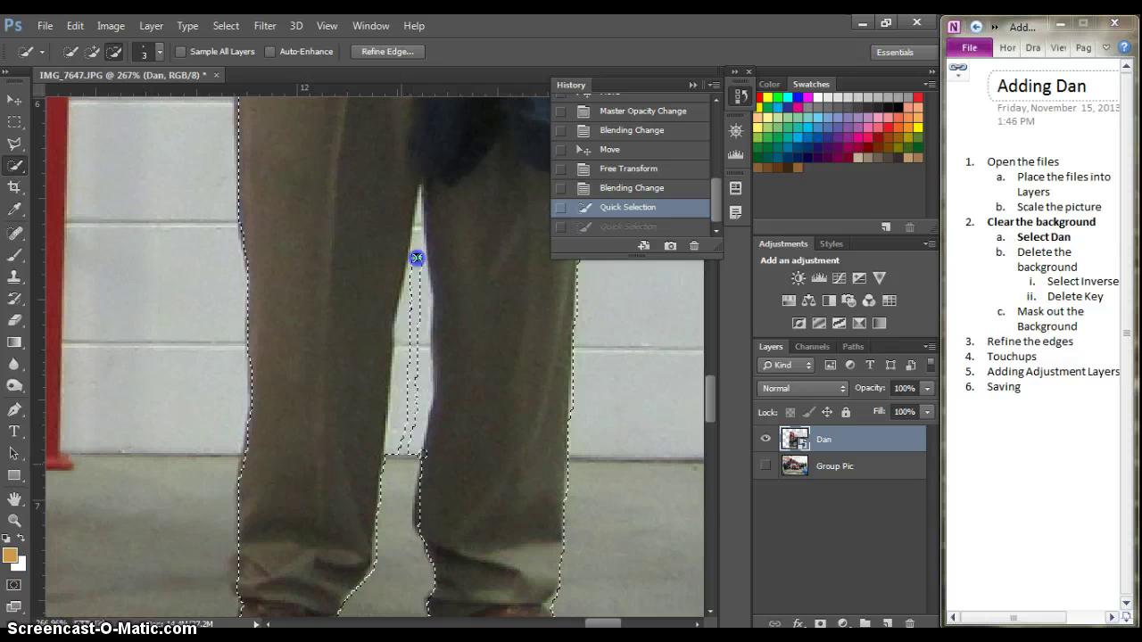
drag(417, 258, 417, 258)
click(642, 208)
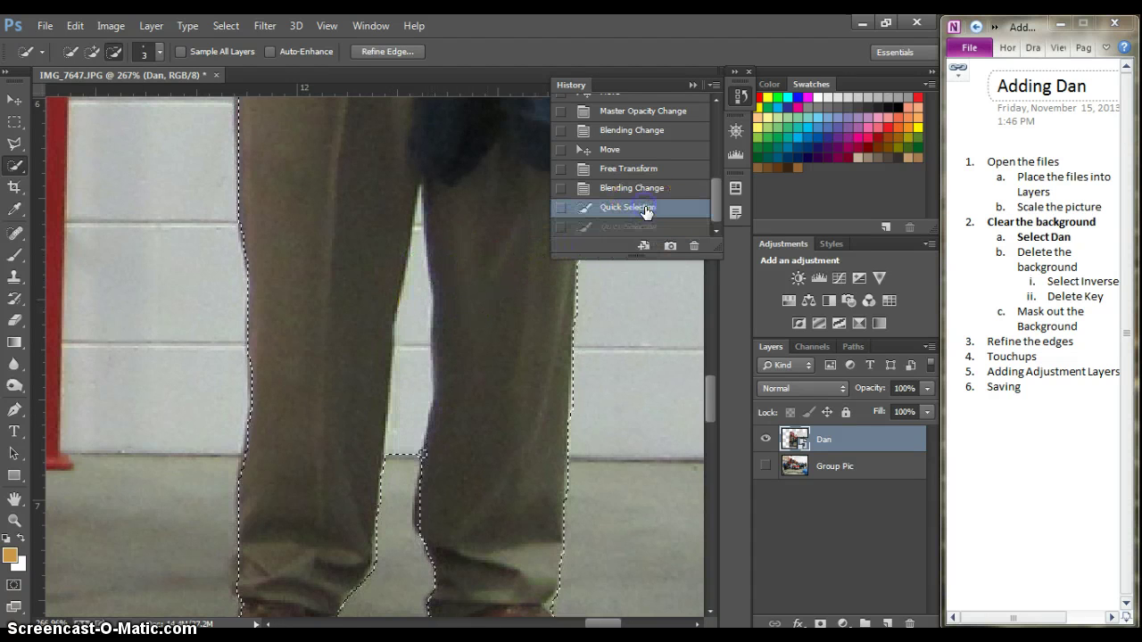
Subtract the wall gap between the man's trouser legs from the selection with the Polygonal Lasso tool
drag(18, 151, 19, 154)
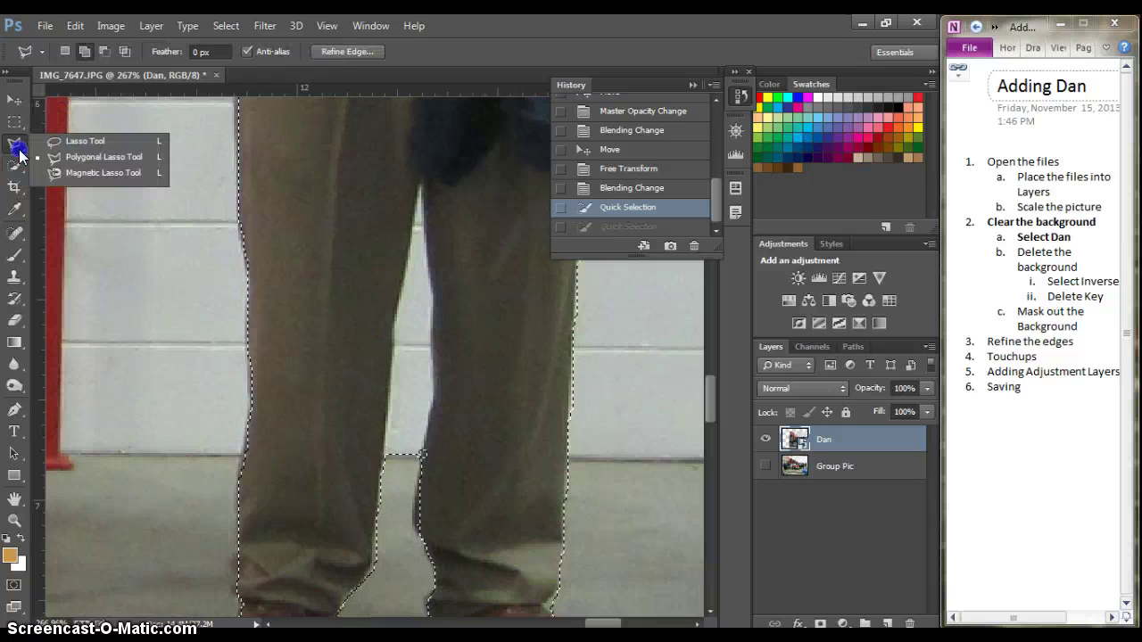
click(450, 518)
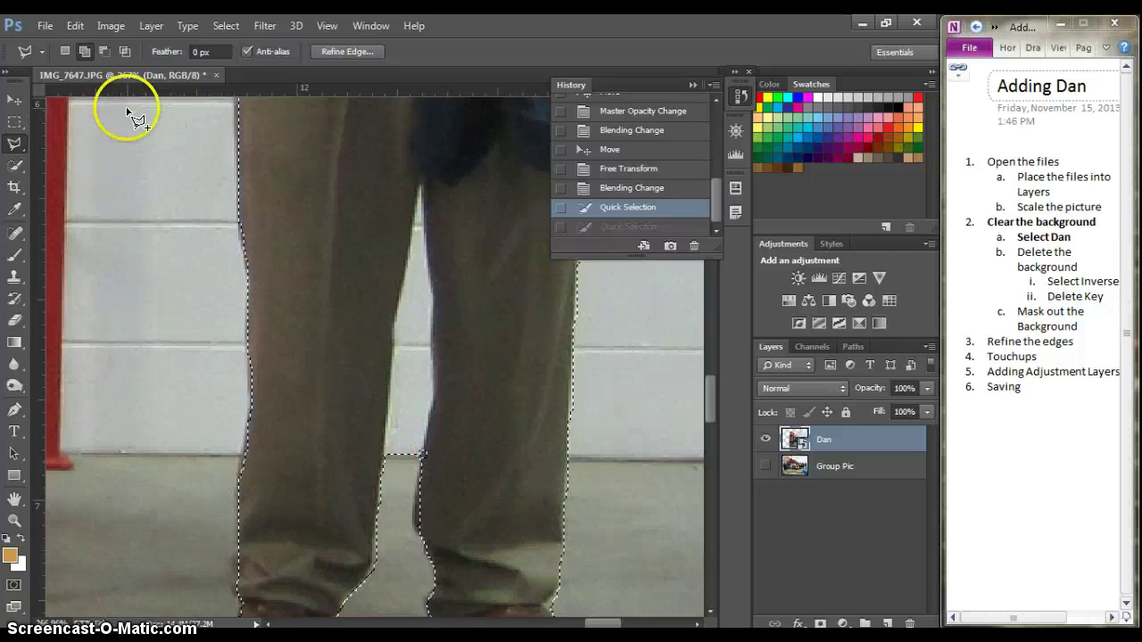
click(103, 51)
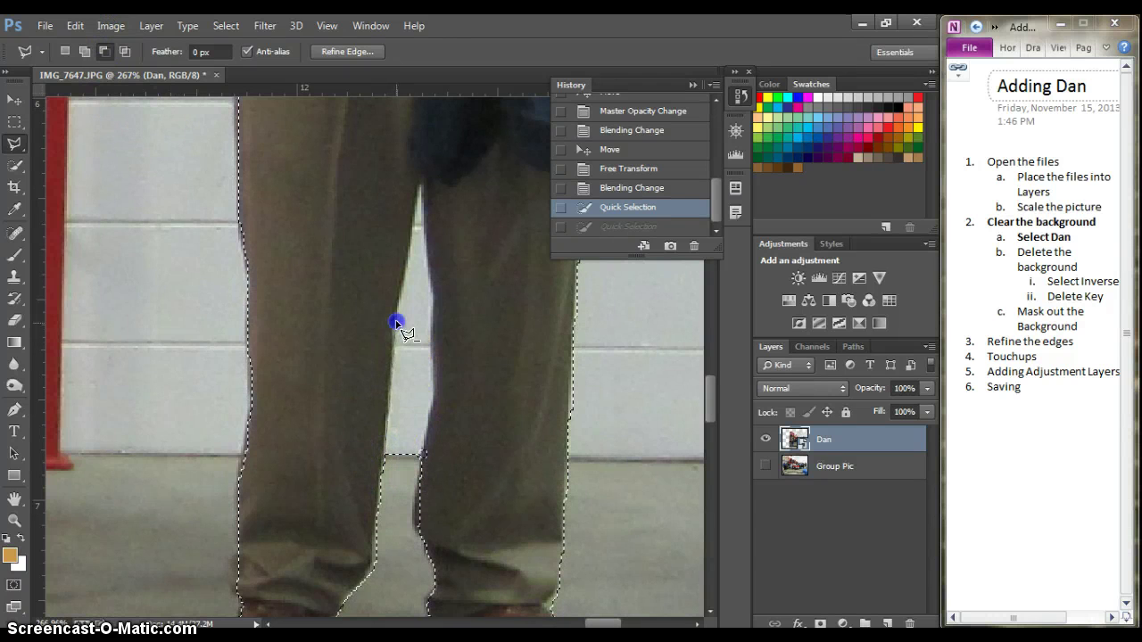
click(414, 237)
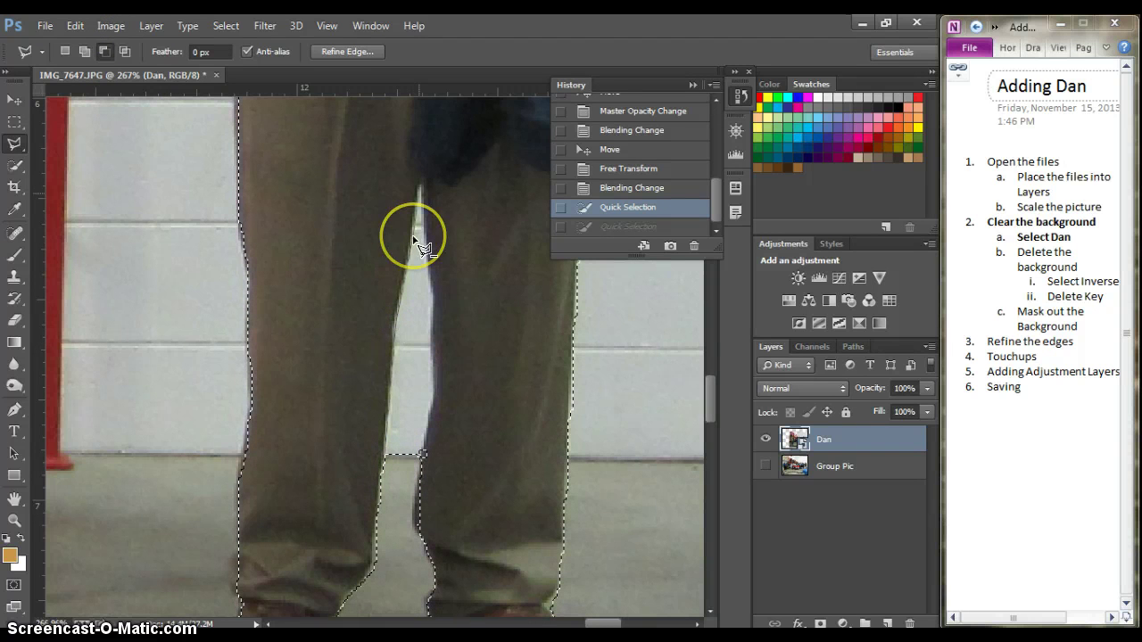
click(422, 183)
click(425, 264)
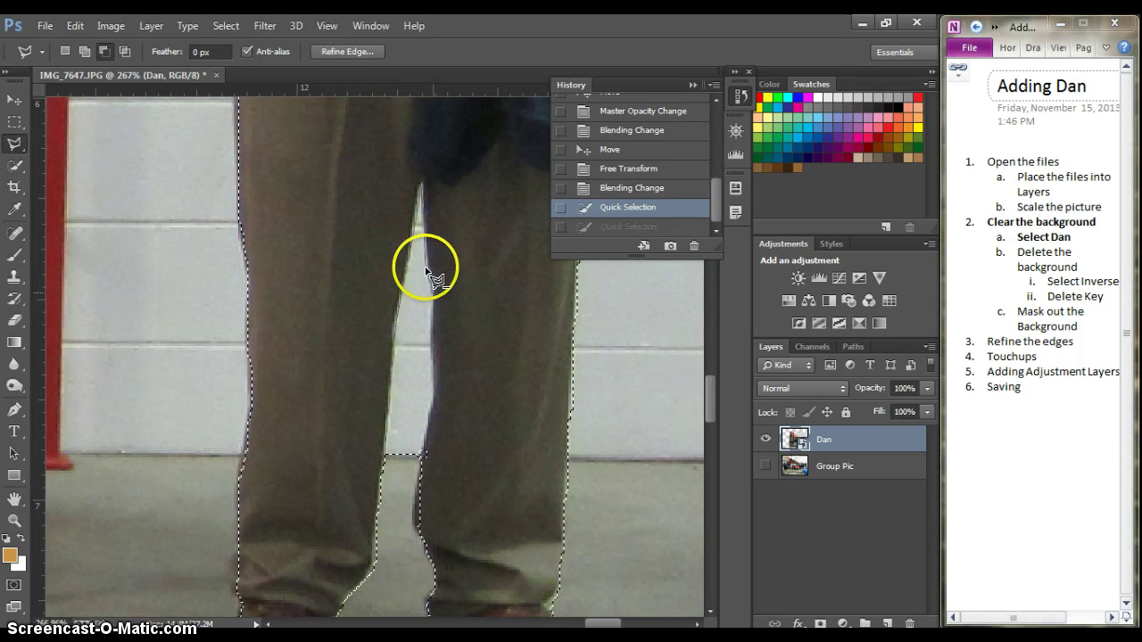
click(435, 297)
click(431, 314)
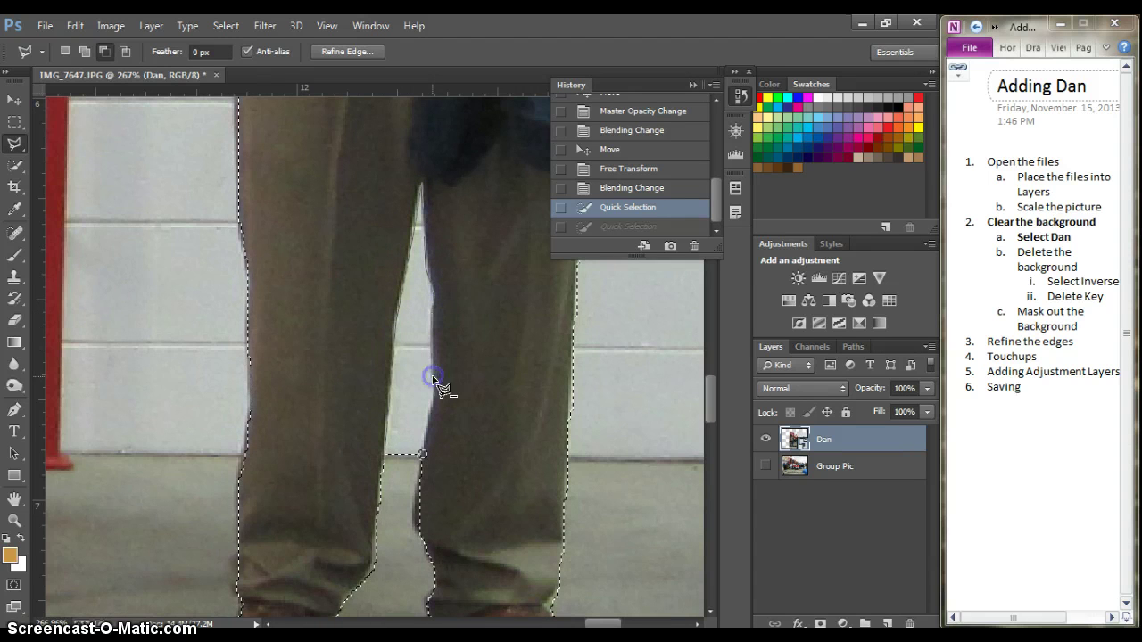
click(425, 455)
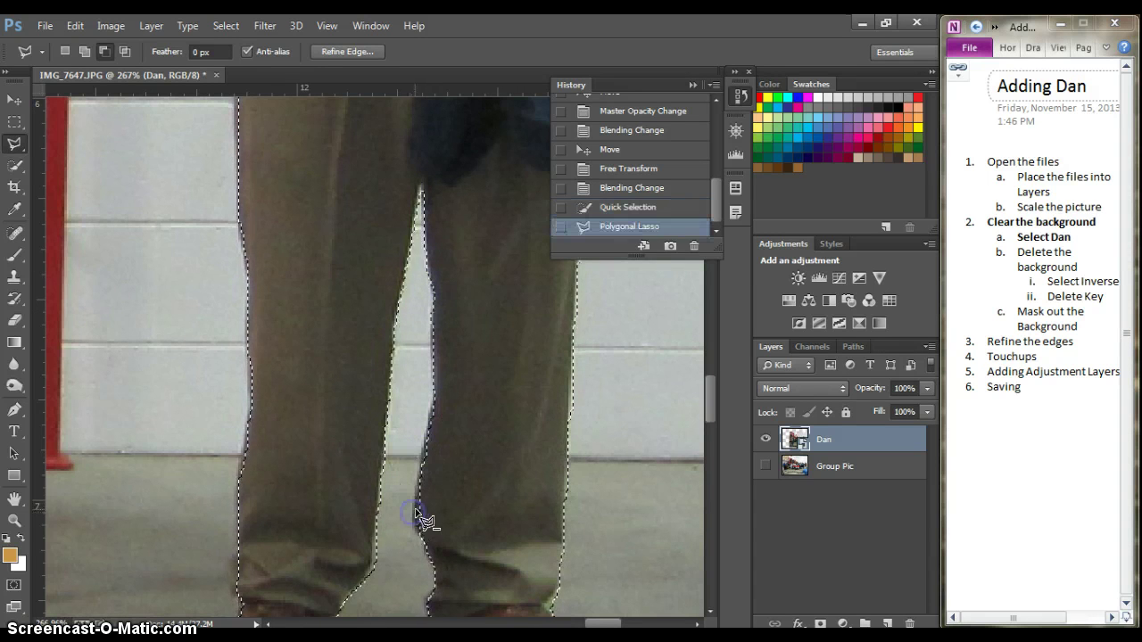
Add the missed strip along the inner edge of the right-hand lower trouser leg to the selection with the Polygonal Lasso
click(85, 52)
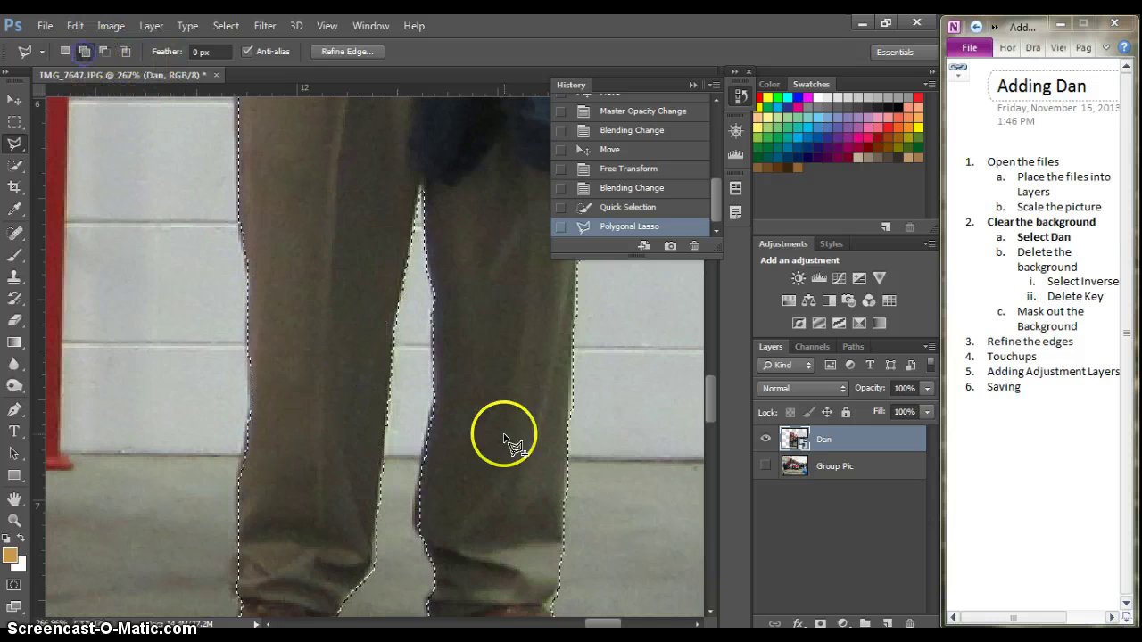
click(434, 405)
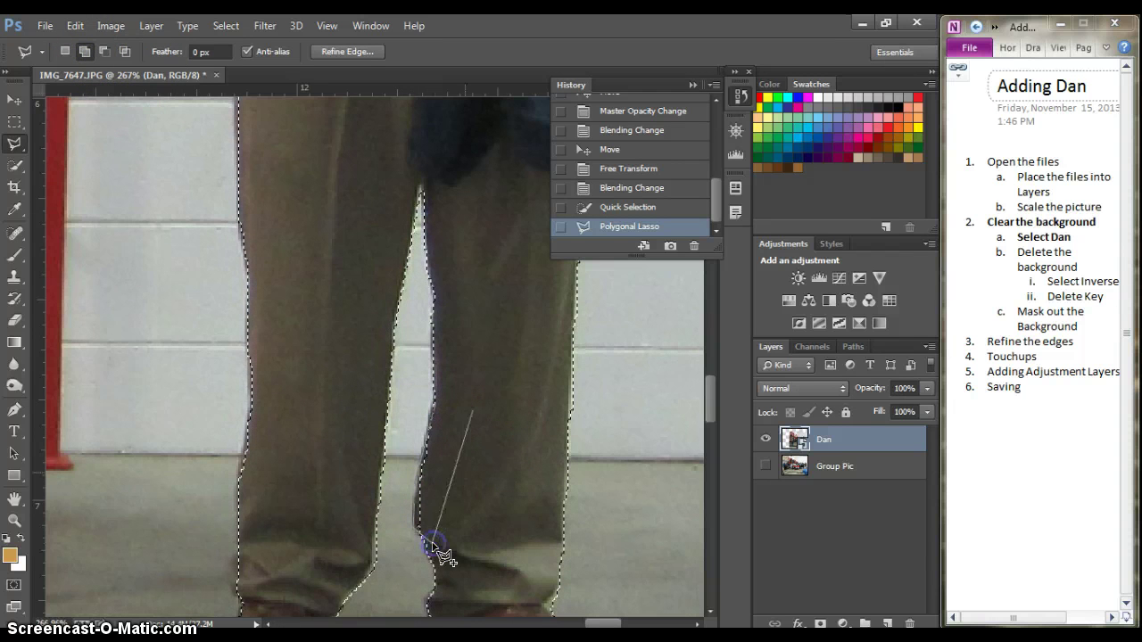
click(473, 409)
click(688, 87)
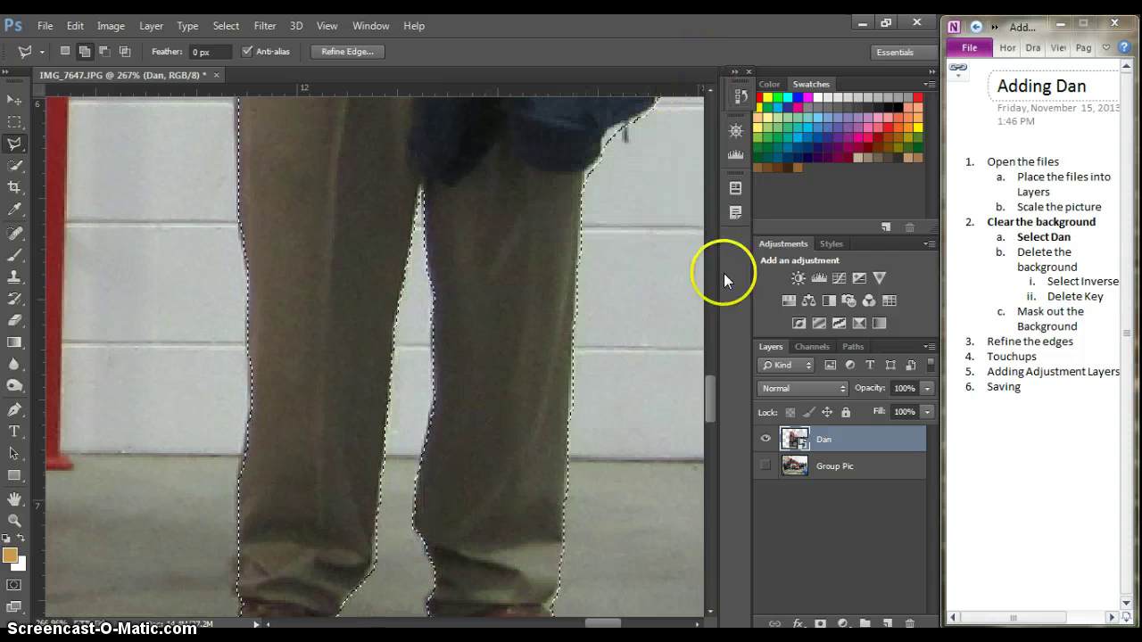
Refine the edge of the man's selection with Radius 1.2 px, Smooth 37, Feather 1.4 px and Shift Edge about +68%
drag(715, 398, 739, 327)
scroll(286, 354, down, 5)
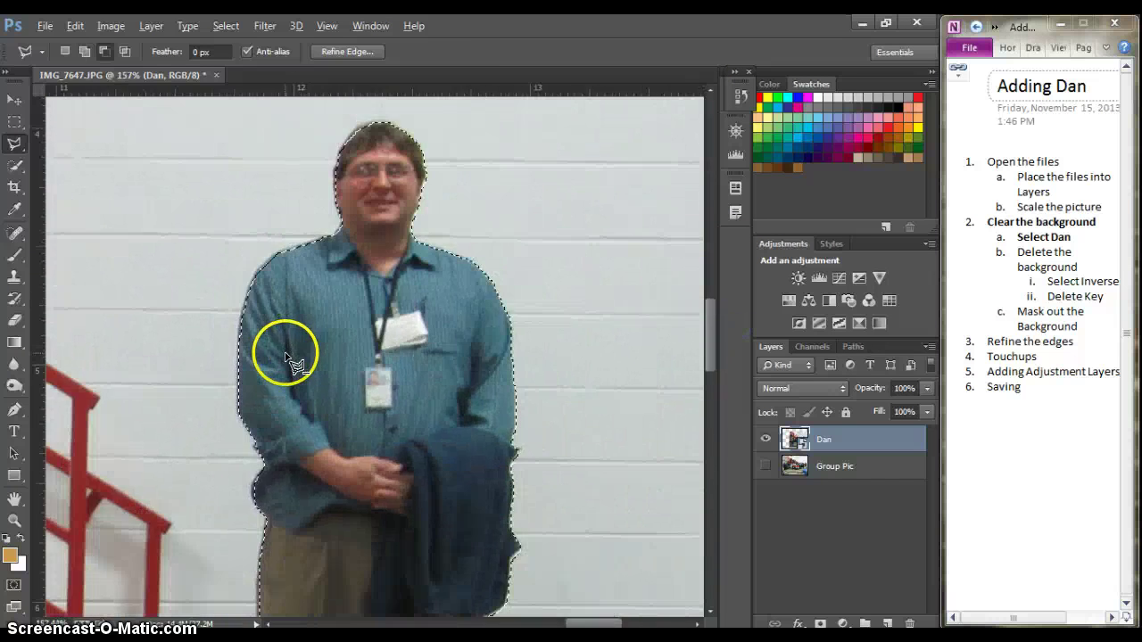
scroll(286, 354, down, 2)
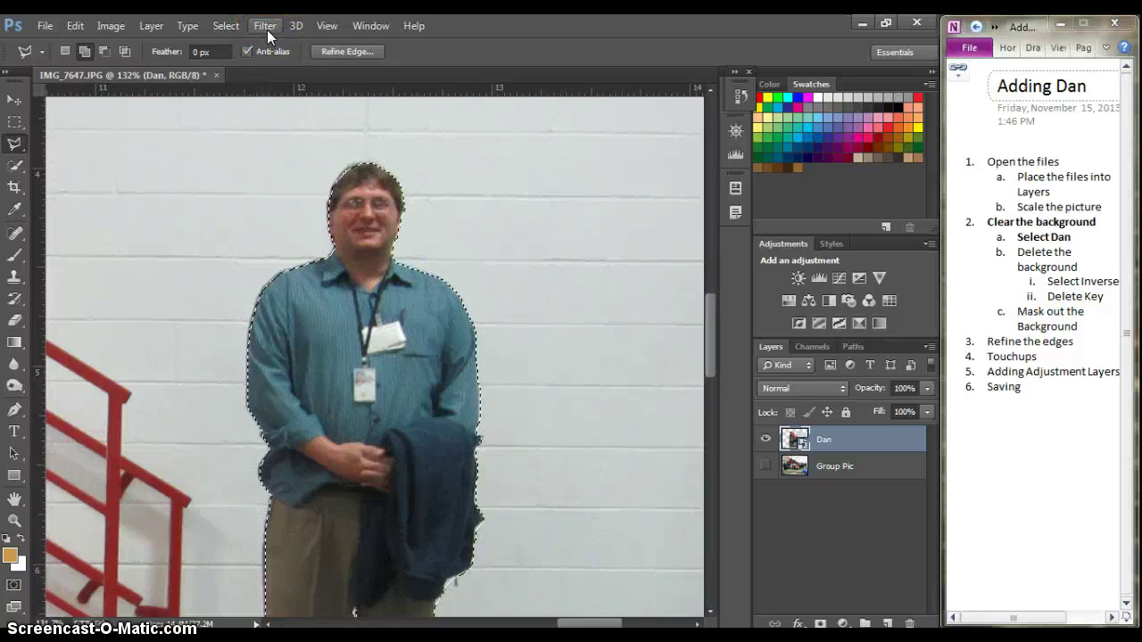
click(224, 28)
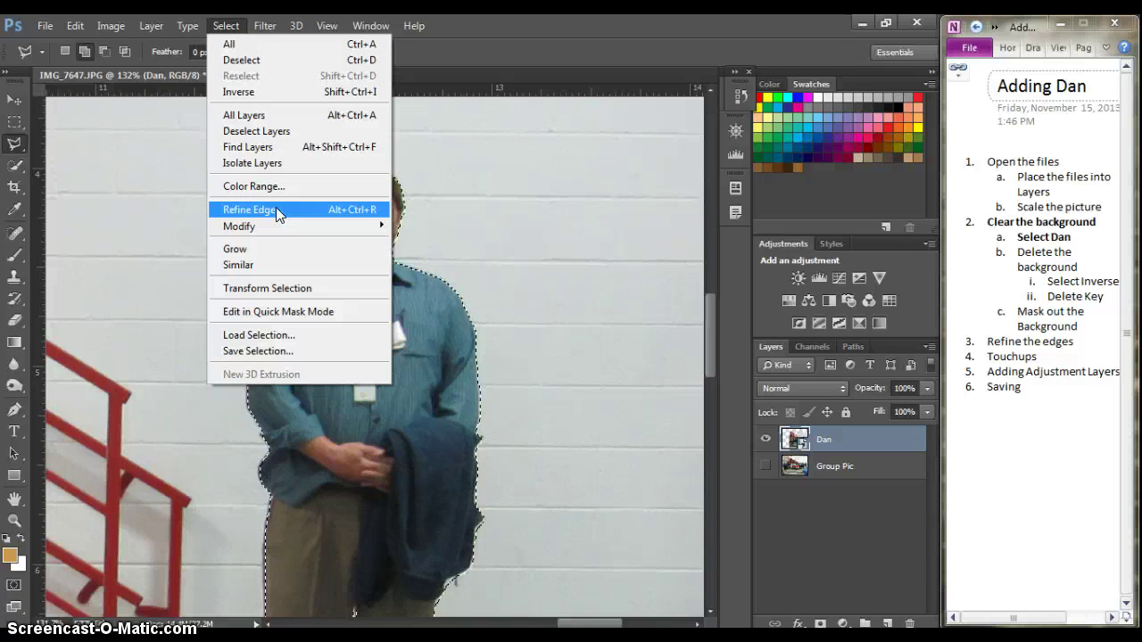
click(275, 209)
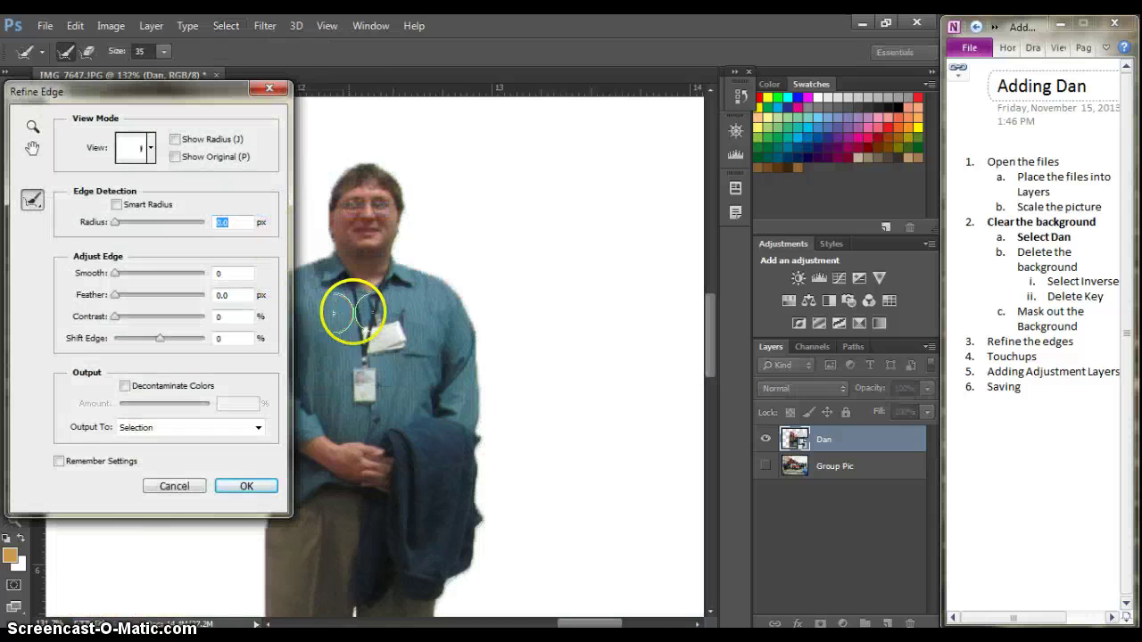
mouse_move(161, 91)
mouse_down()
mouse_move(264, 132)
mouse_move(668, 110)
mouse_move(701, 119)
mouse_up()
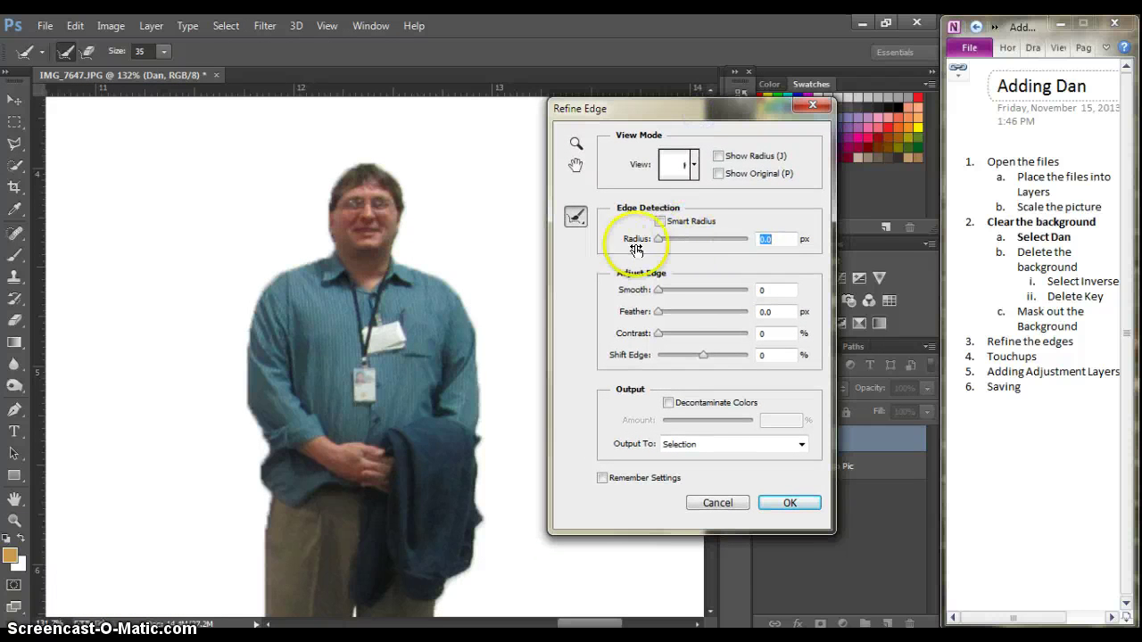
mouse_move(658, 242)
mouse_down()
mouse_move(701, 241)
mouse_move(665, 239)
mouse_up()
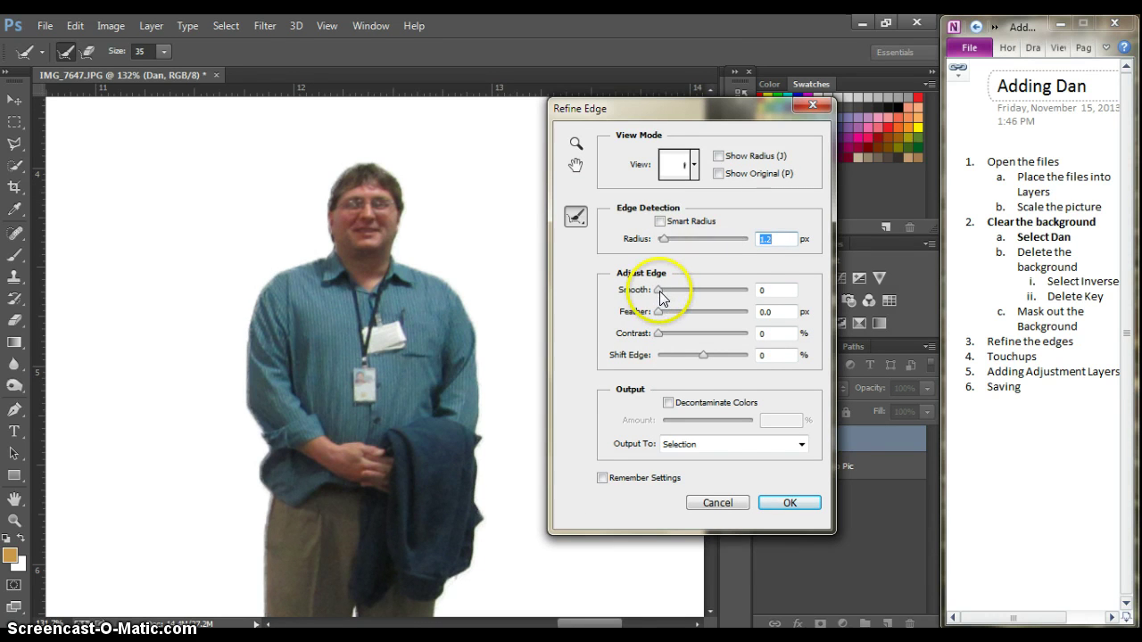
mouse_move(660, 291)
mouse_down()
mouse_move(658, 316)
mouse_move(697, 309)
mouse_move(669, 322)
mouse_up()
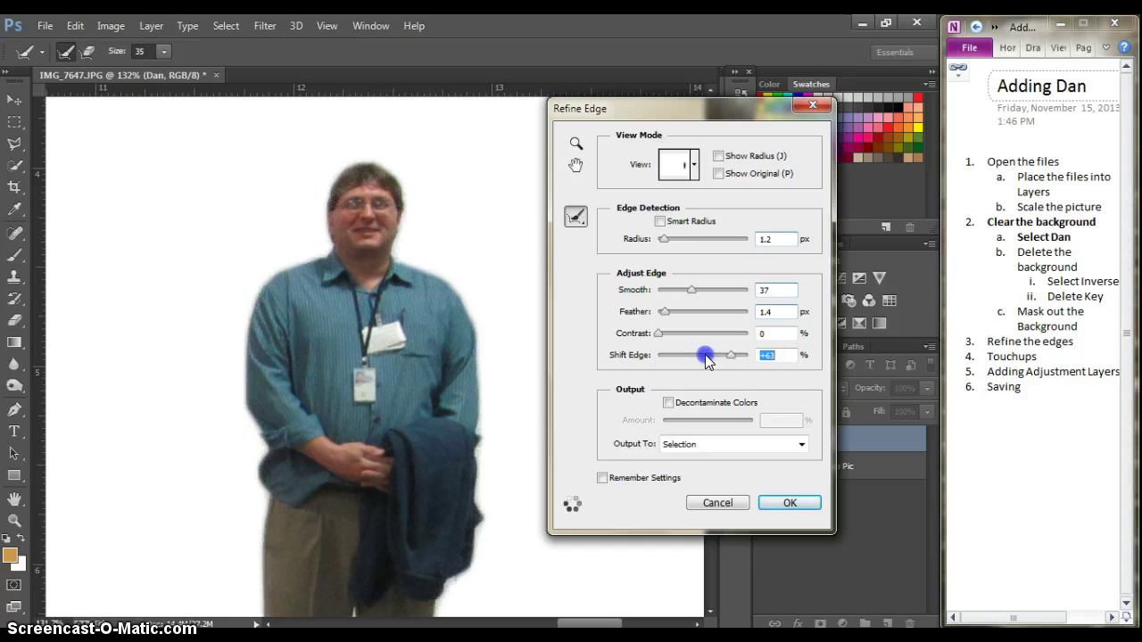
drag(705, 355, 739, 357)
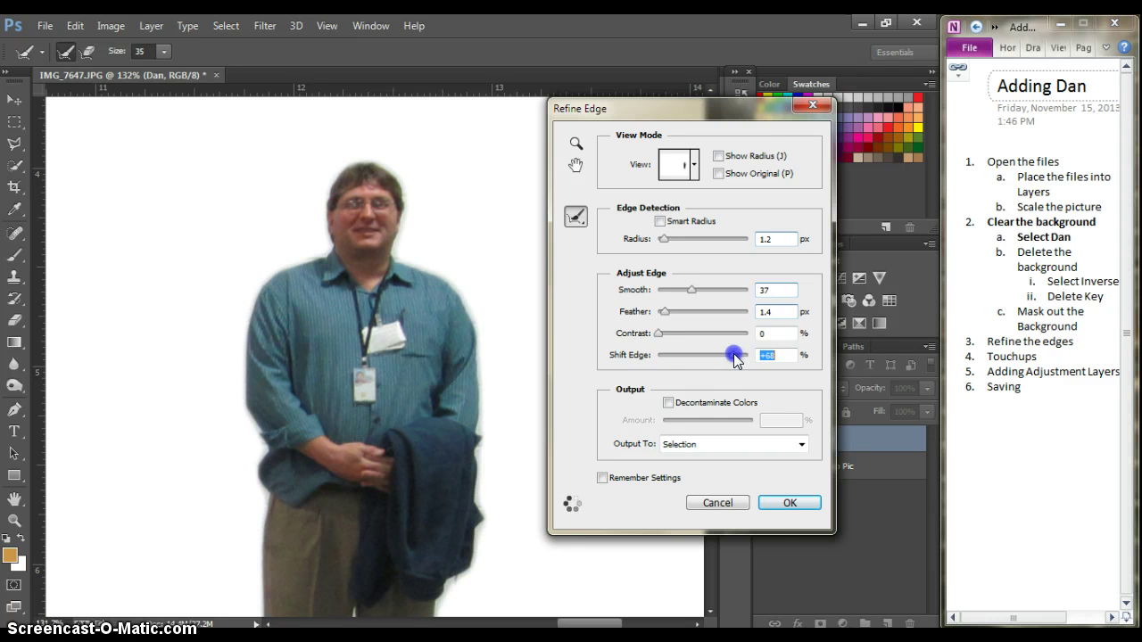
click(782, 503)
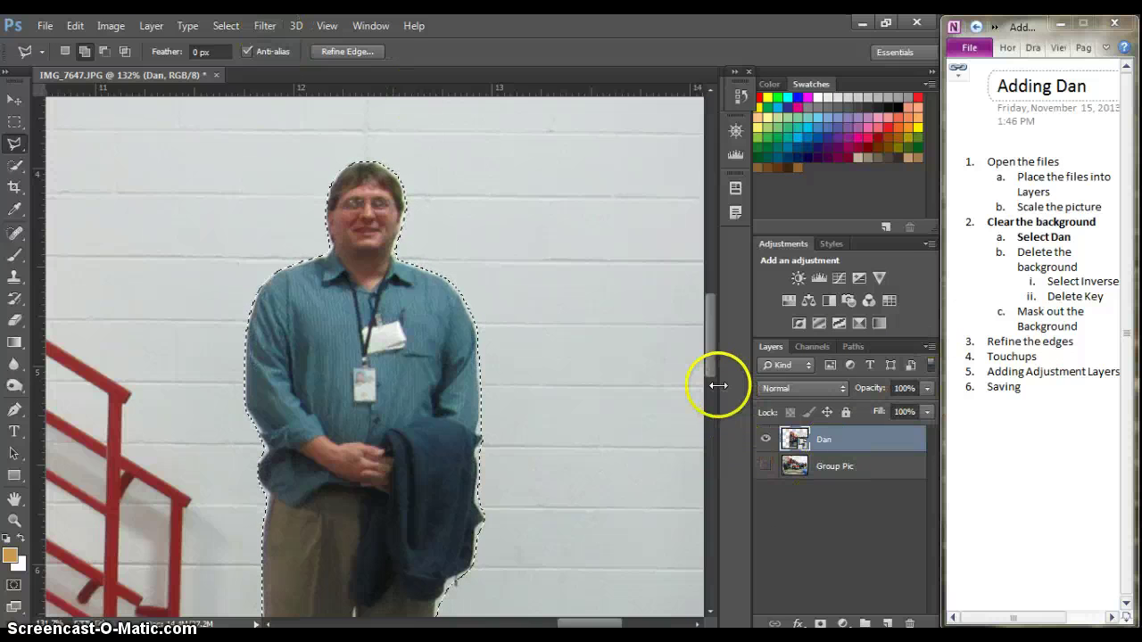
mouse_move(709, 367)
mouse_down()
mouse_move(711, 438)
mouse_move(717, 311)
mouse_move(712, 357)
mouse_up()
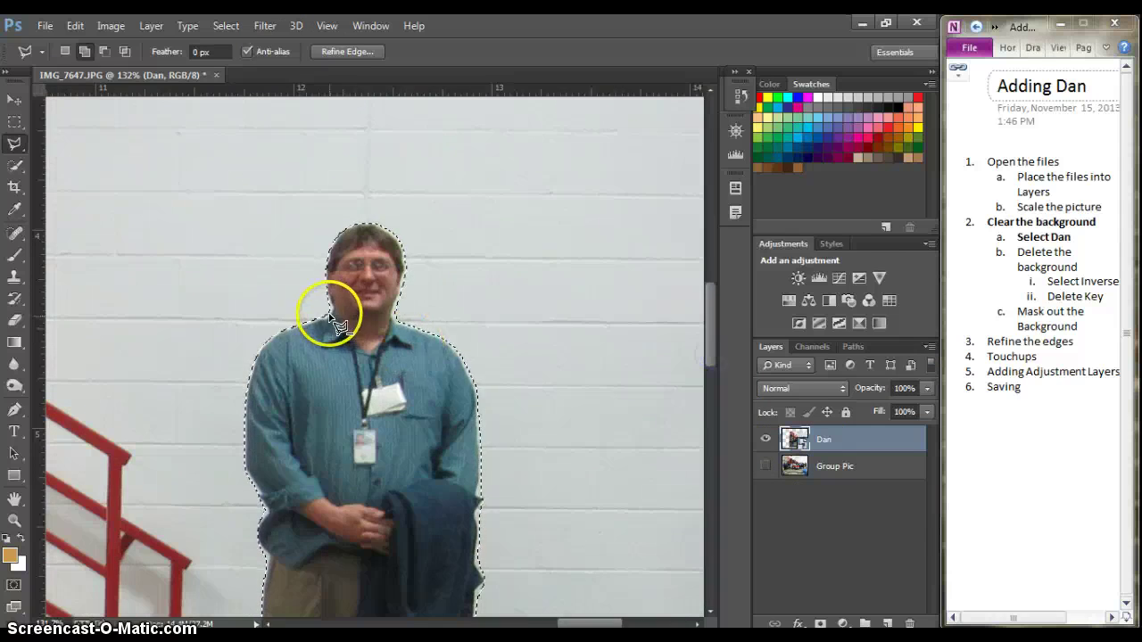
scroll(337, 306, down, 6)
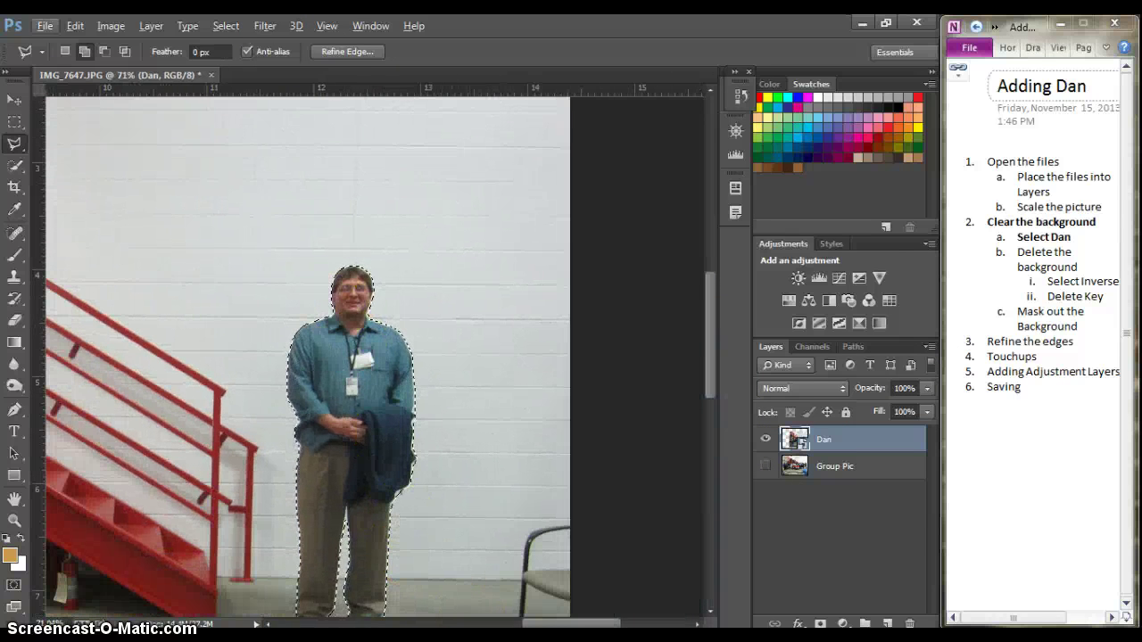
drag(563, 629, 446, 629)
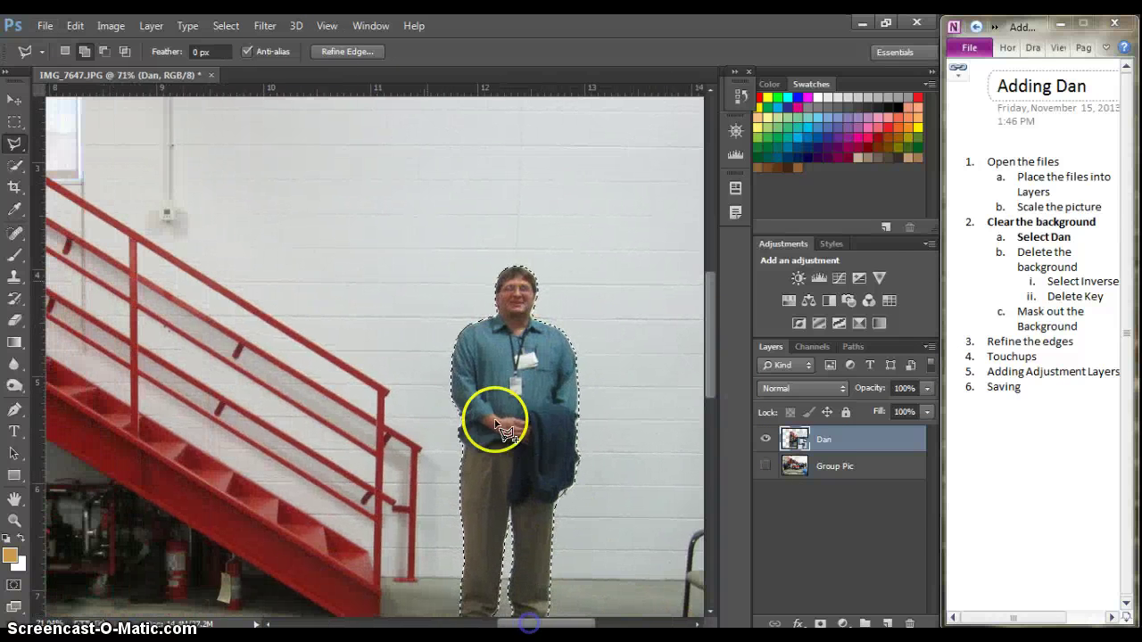
Invert the selection around the man and try to delete the background from his layer
click(225, 25)
drag(227, 32, 273, 93)
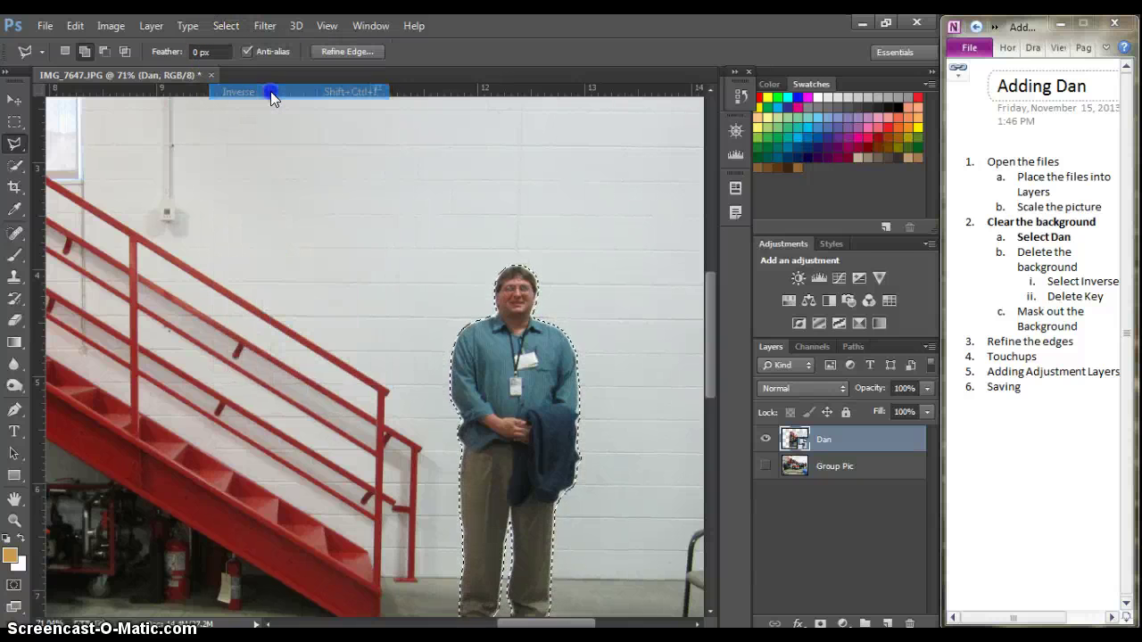
mouse_move(713, 349)
mouse_down()
mouse_move(733, 287)
mouse_move(732, 357)
mouse_up()
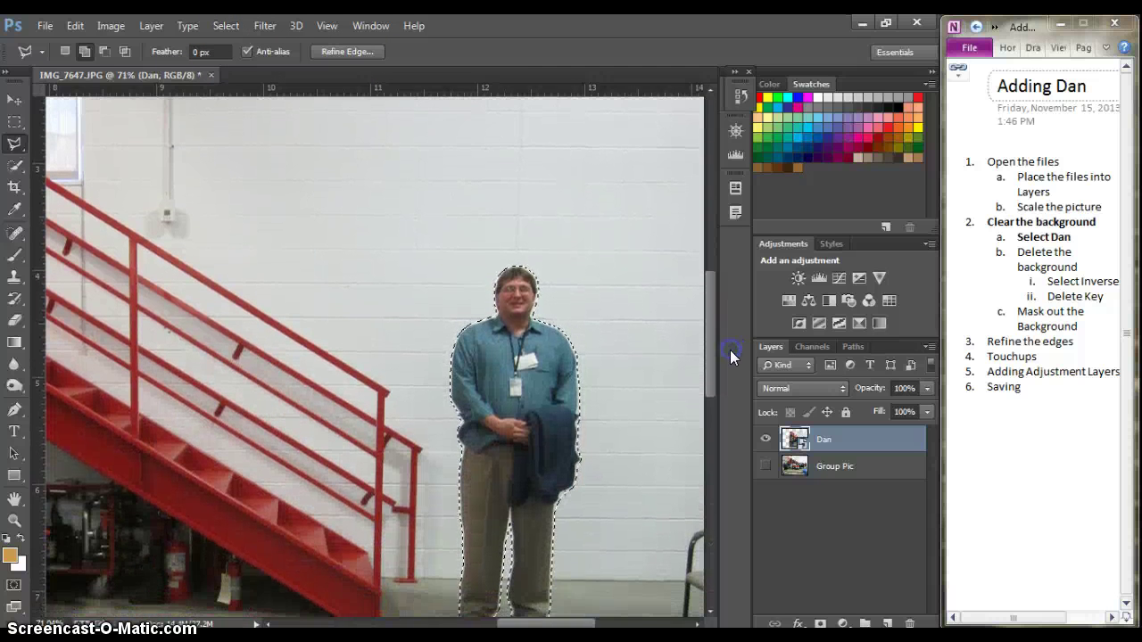
key(Delete)
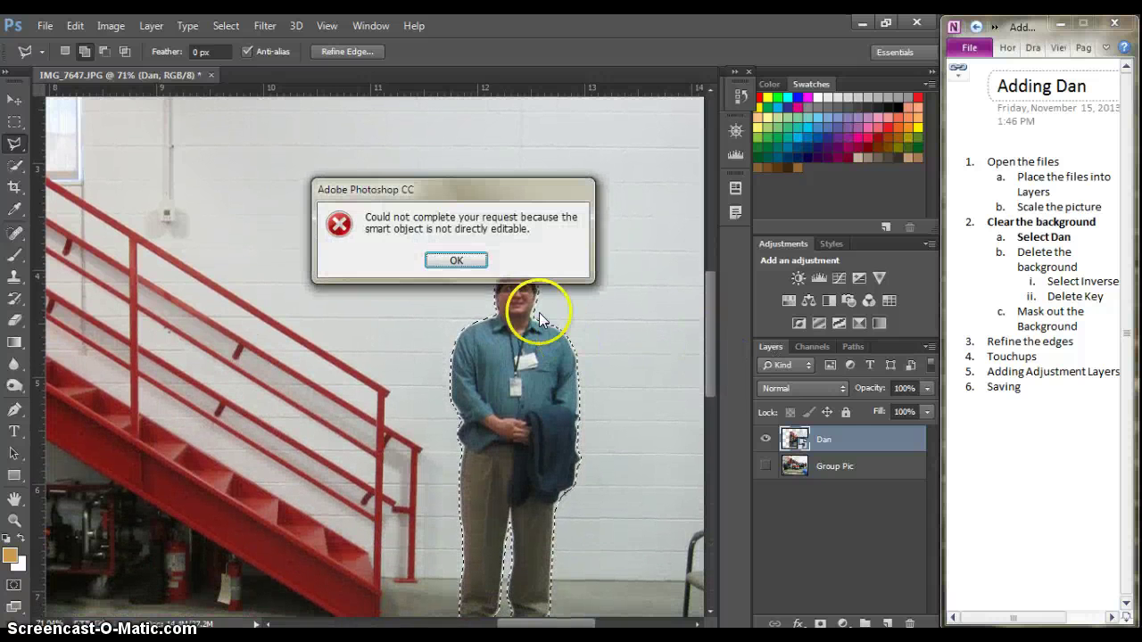
click(458, 262)
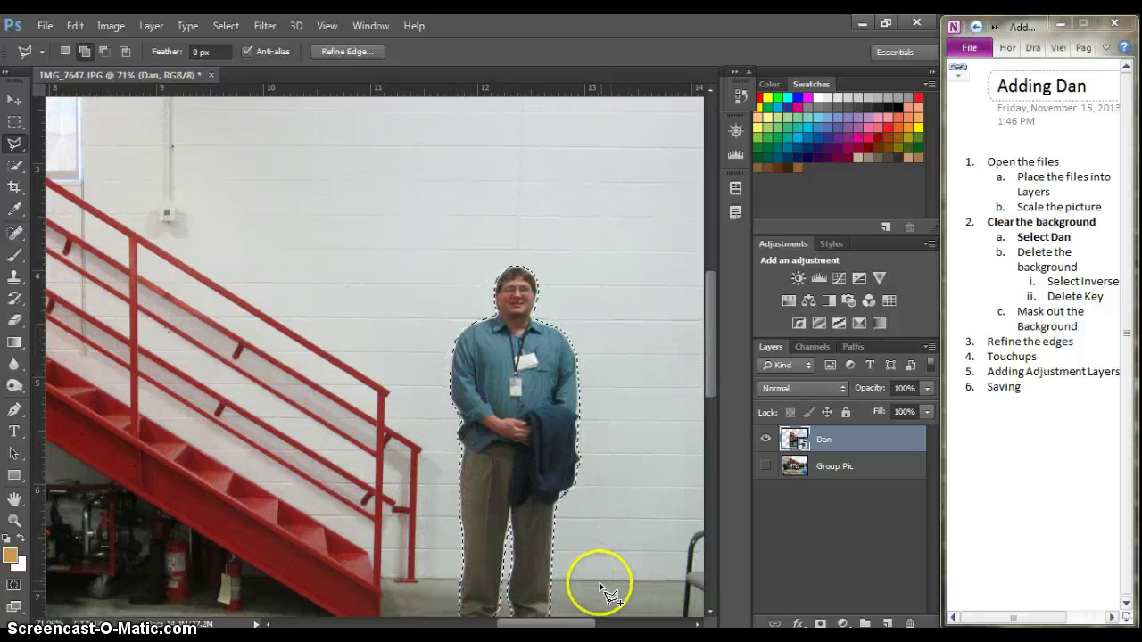
Invert the selection back to the man and add a layer mask to his layer to hide the background
drag(566, 623, 584, 632)
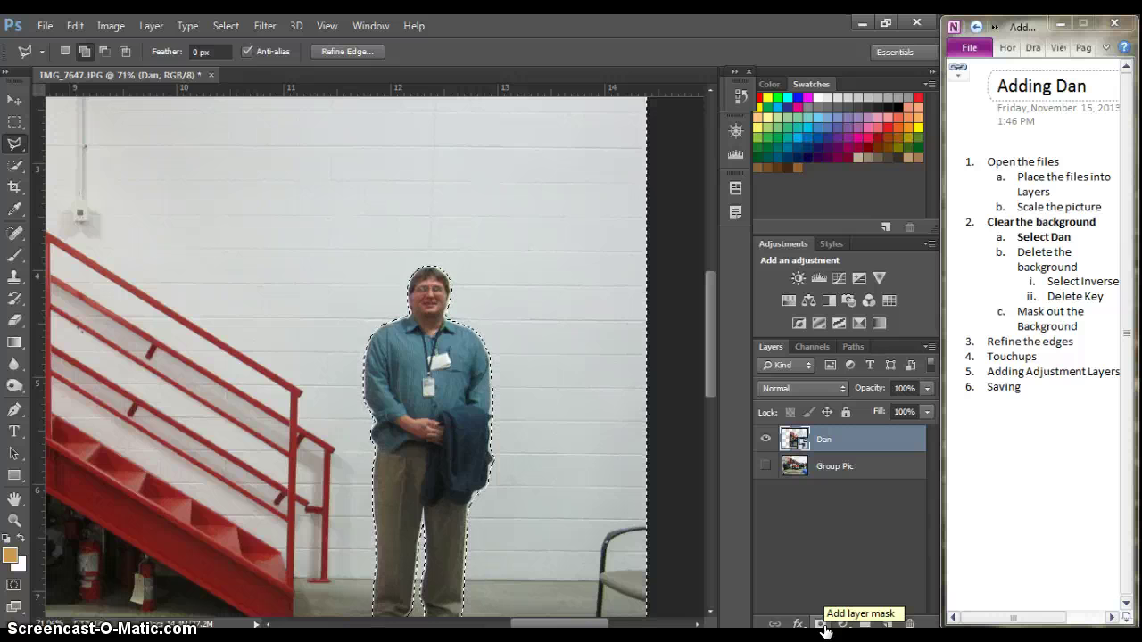
click(226, 25)
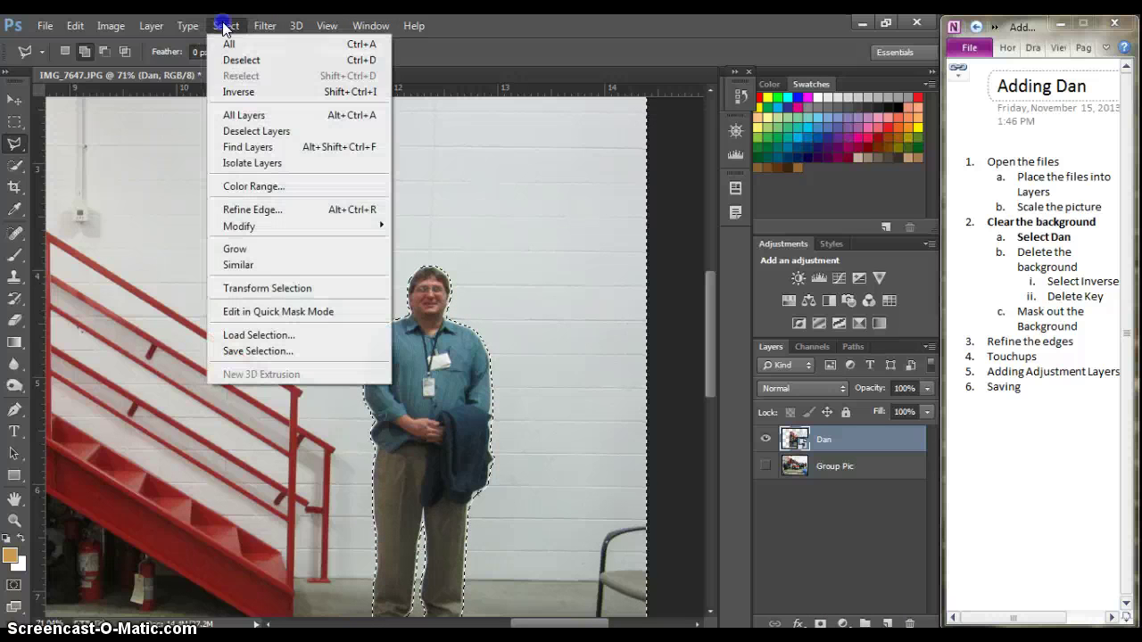
click(254, 93)
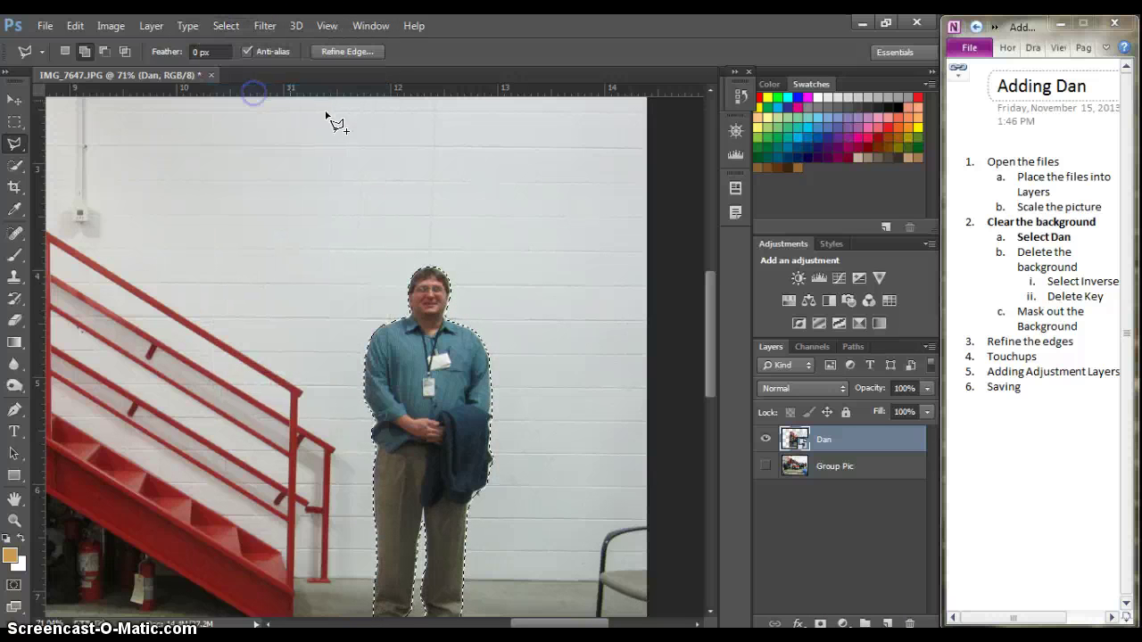
click(820, 626)
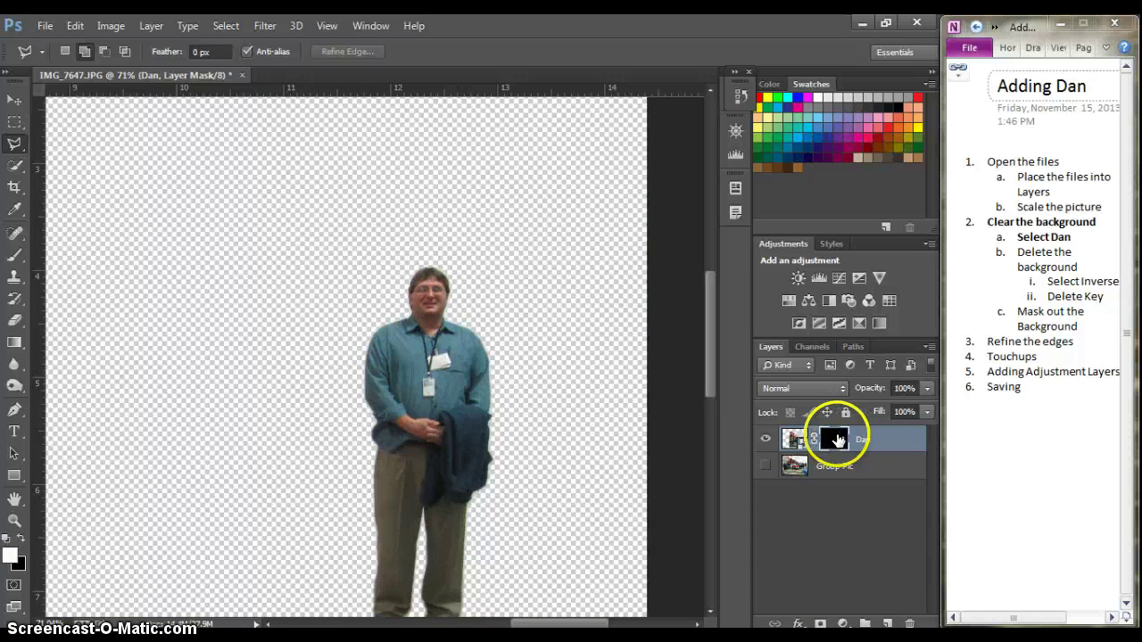
Show the Group Pic layer beneath the masked man and check his outline against the group
click(765, 466)
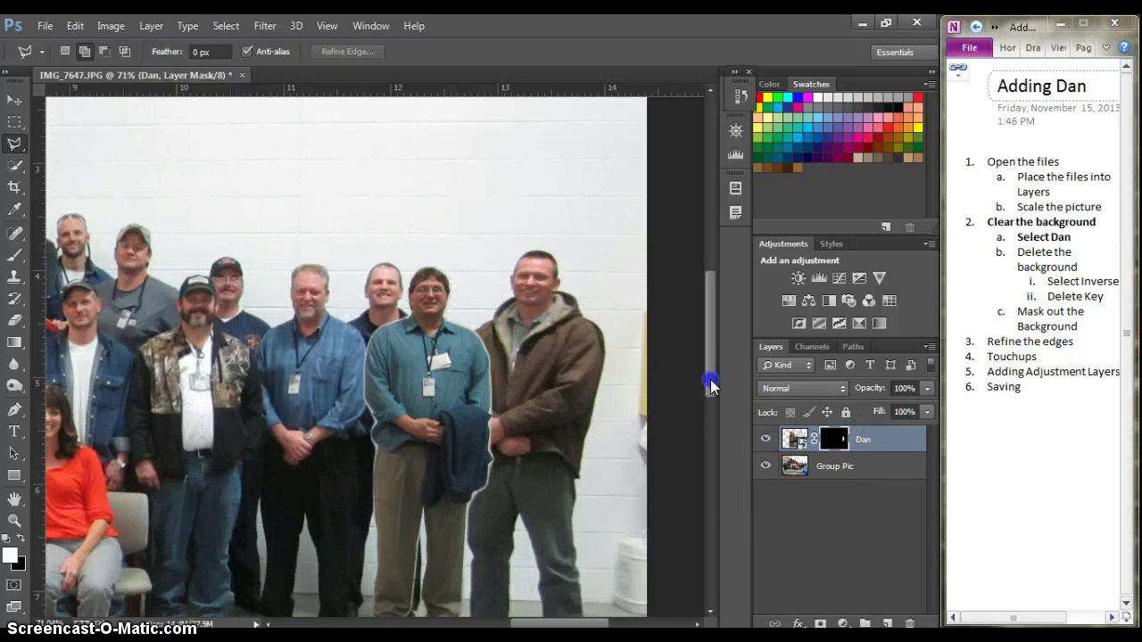
drag(713, 385, 713, 419)
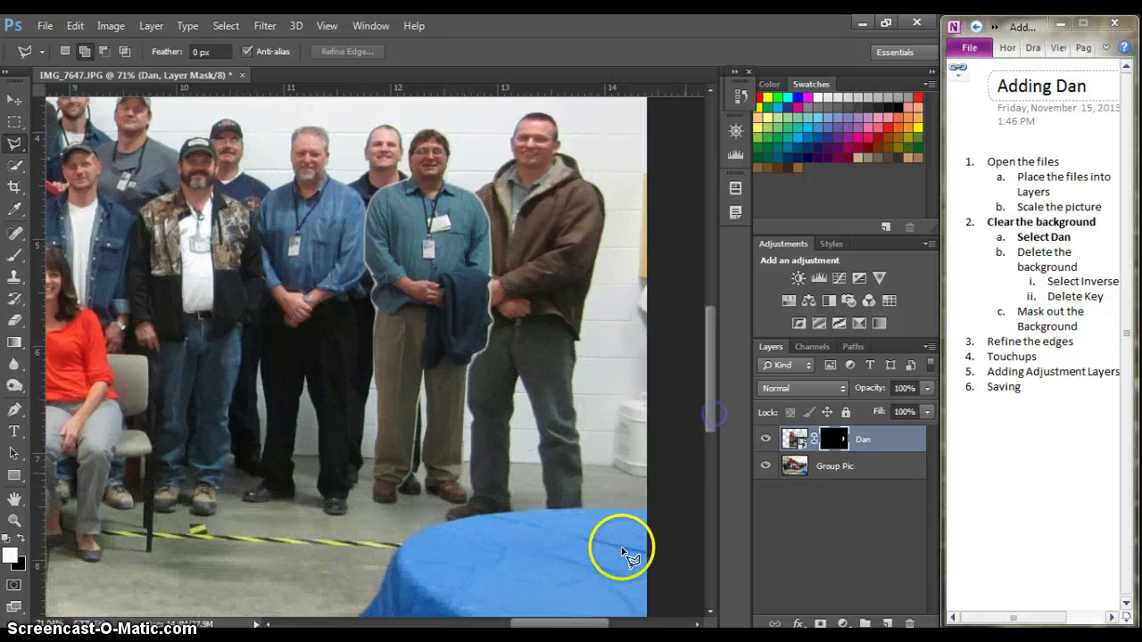
mouse_move(565, 631)
mouse_down()
mouse_move(491, 625)
mouse_move(565, 616)
mouse_up()
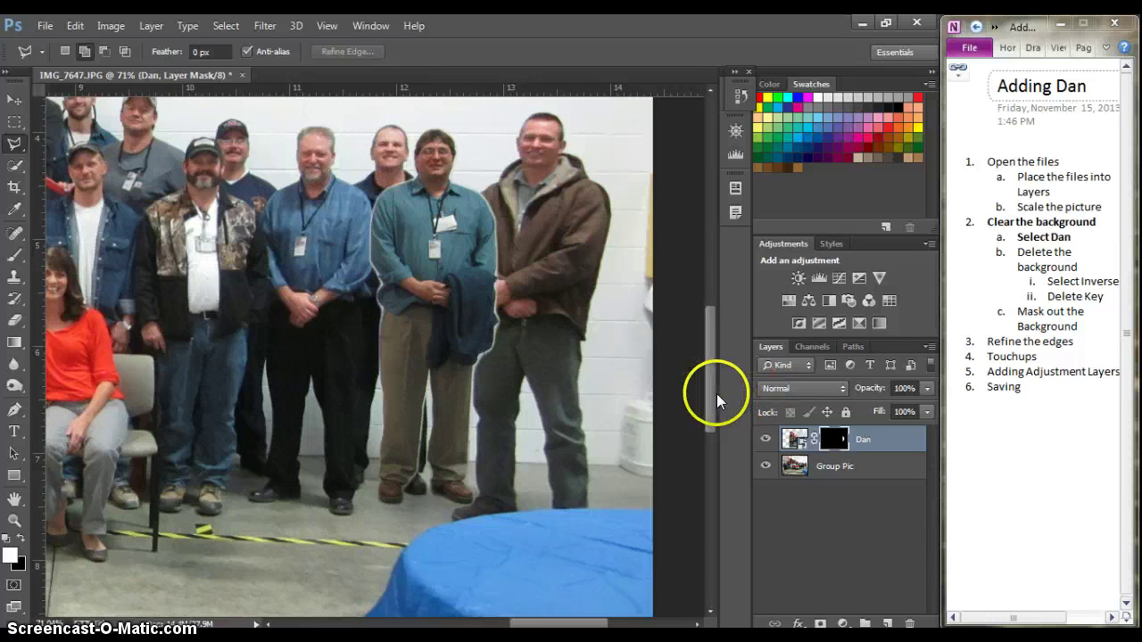
drag(716, 393, 719, 375)
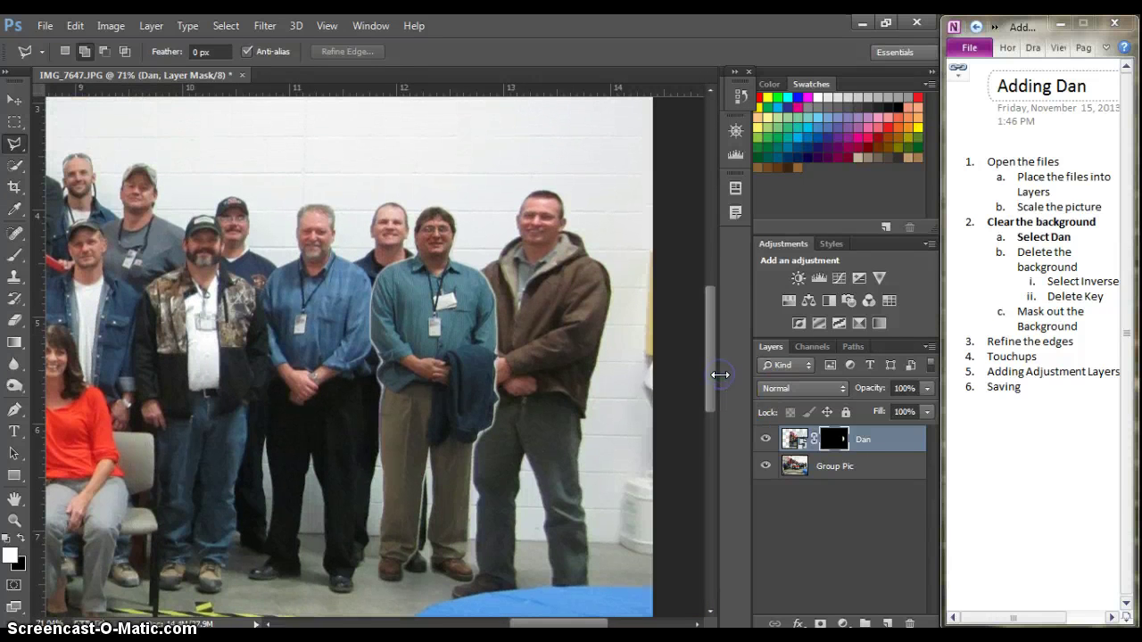
Refine the man's layer mask with Shift Edge -63% and Smooth about 10 to remove the pale fringe
click(226, 25)
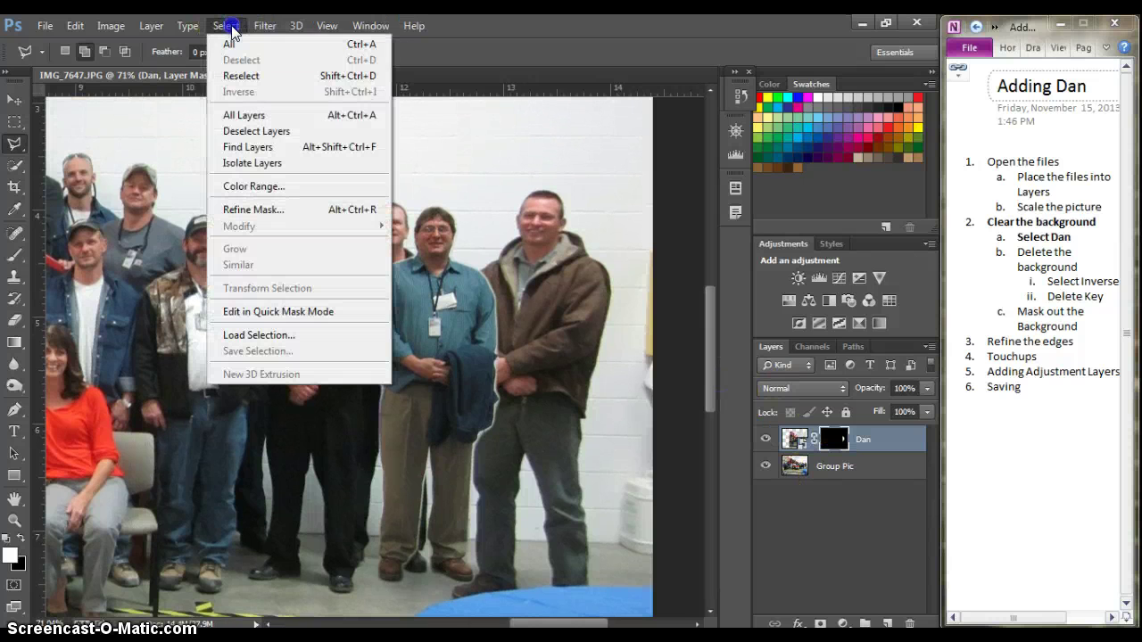
click(267, 218)
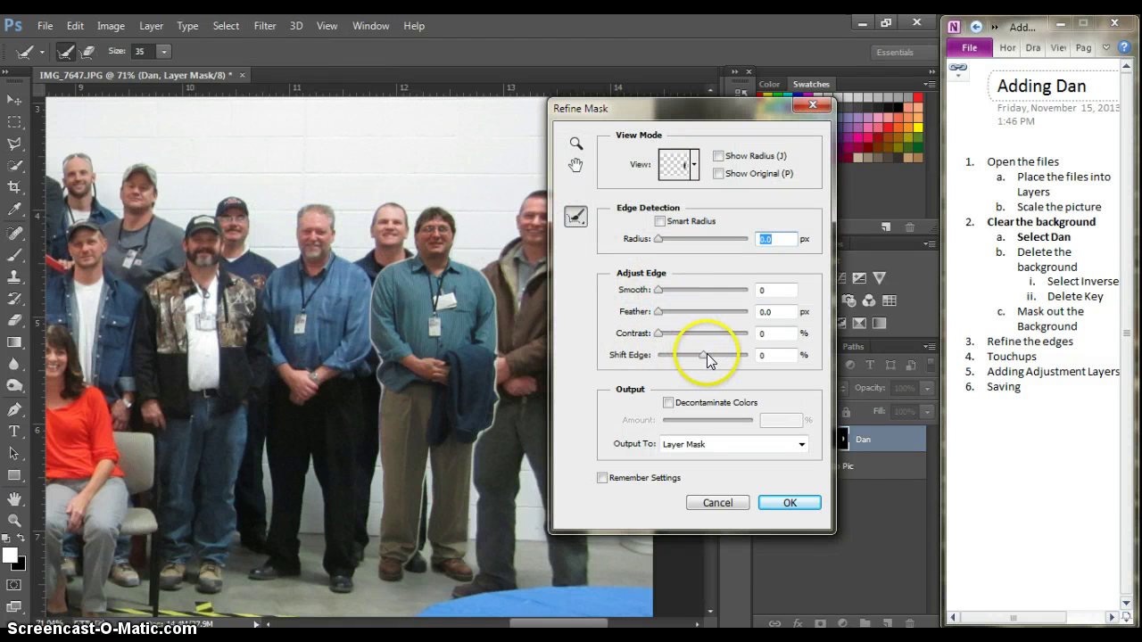
drag(704, 356, 688, 359)
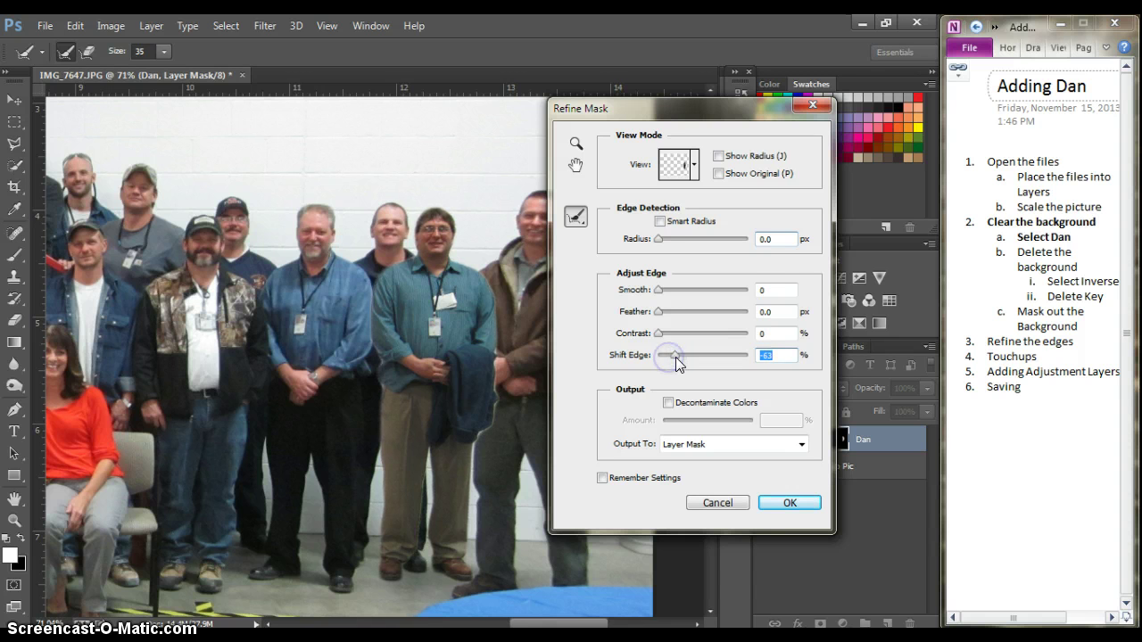
drag(683, 360, 682, 360)
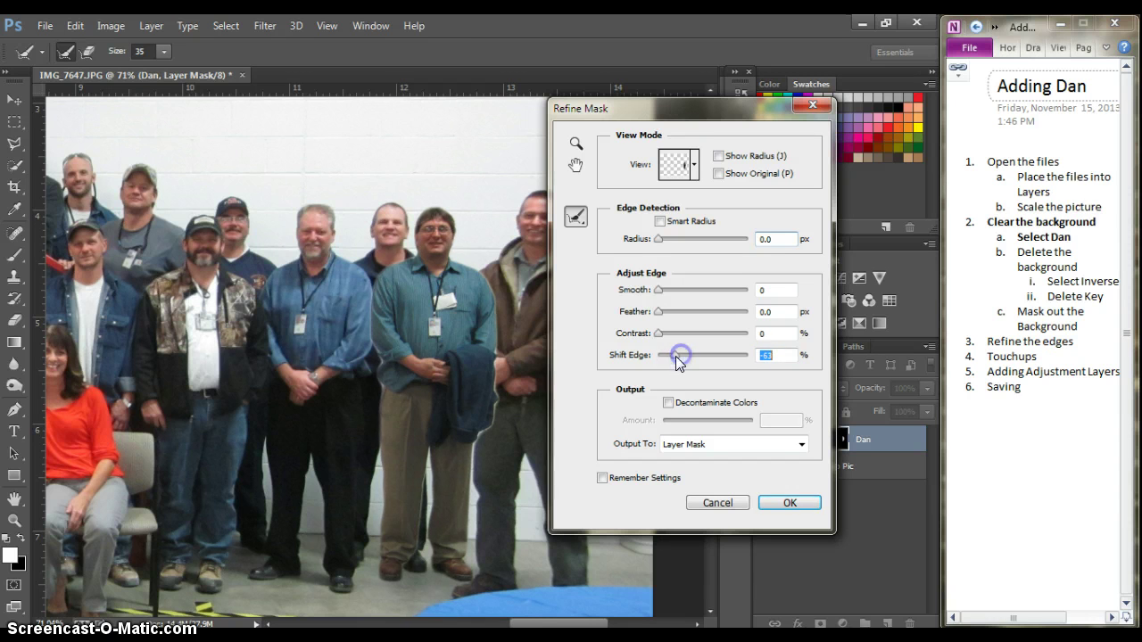
drag(660, 293, 658, 297)
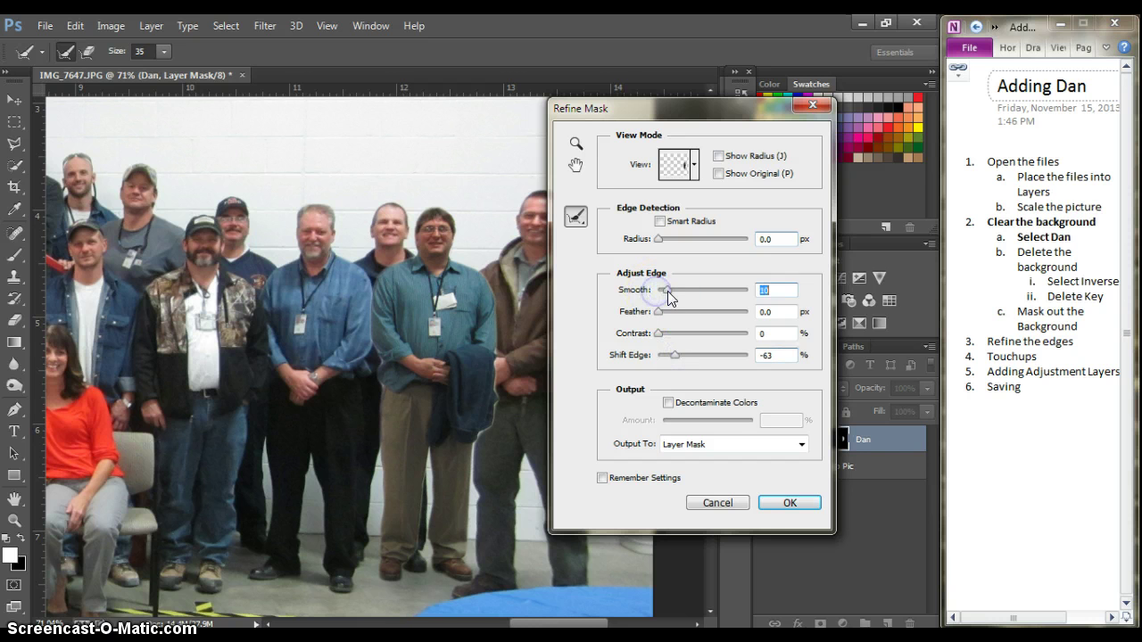
click(789, 504)
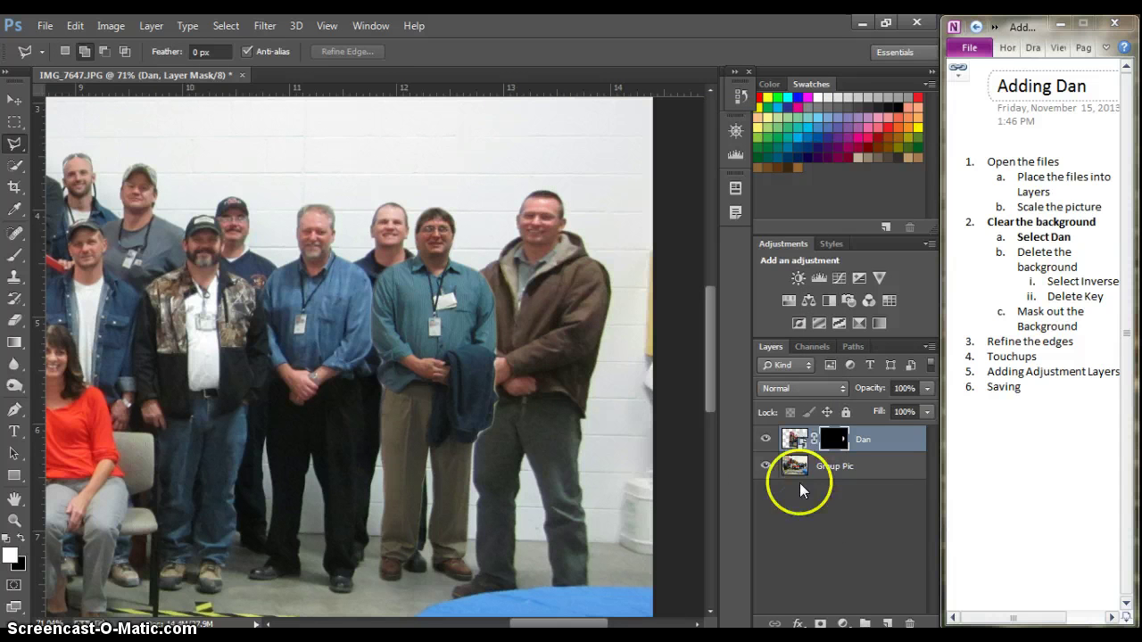
Paint white on the mask beside the man's head and shoulder with a size 10 brush, then revert the strokes in the history
mouse_move(714, 395)
mouse_down()
mouse_move(714, 421)
mouse_move(714, 394)
mouse_up()
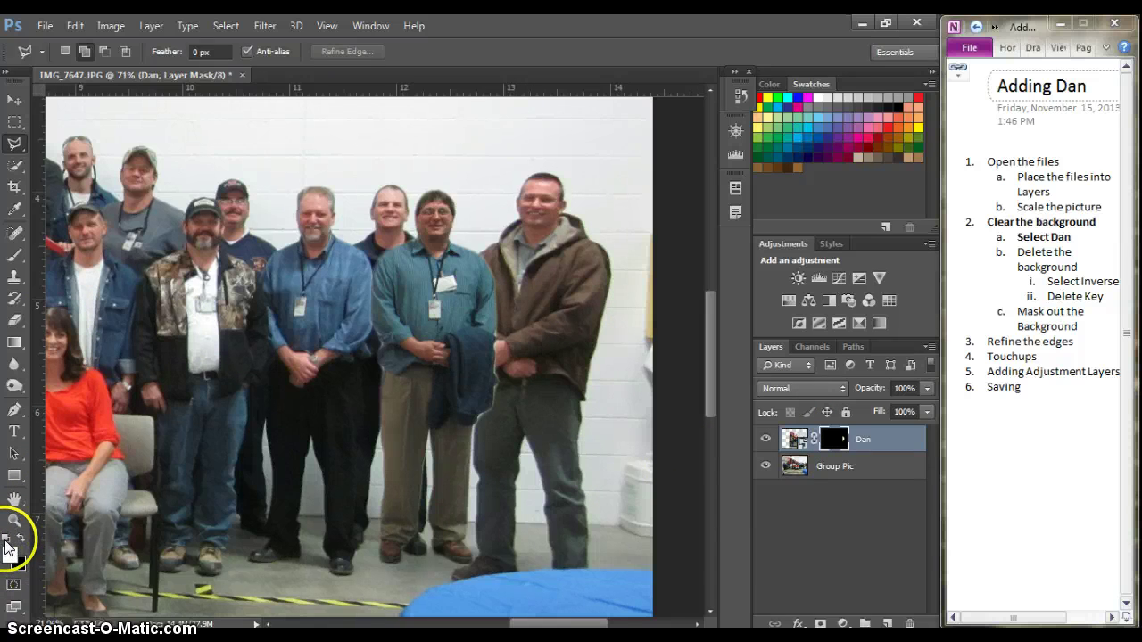
click(15, 254)
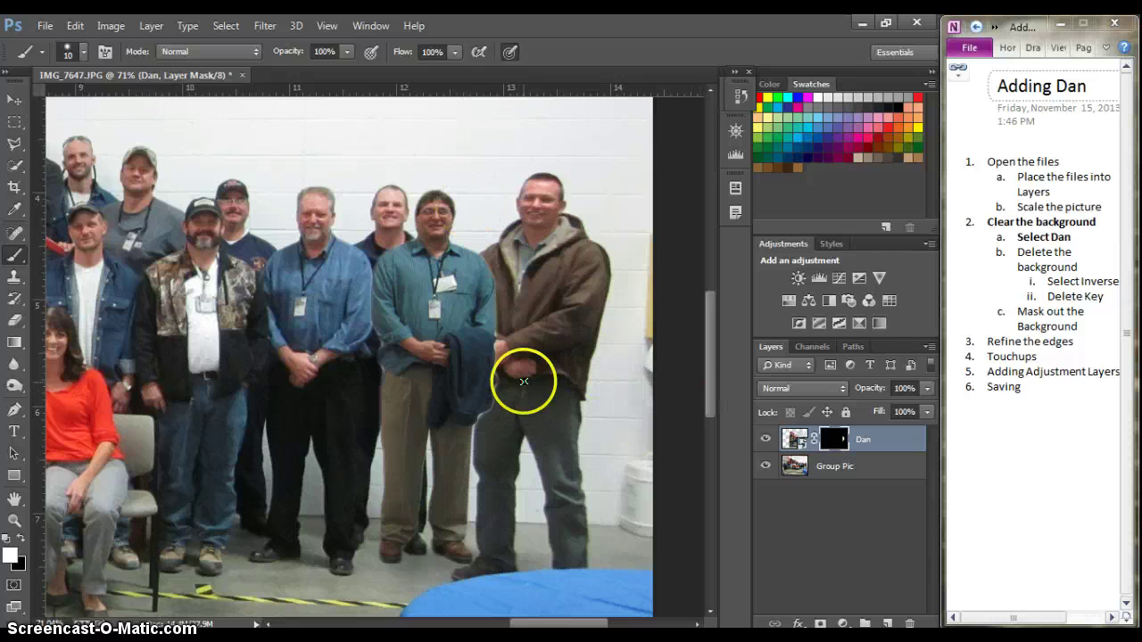
scroll(447, 301, up, 3)
scroll(442, 307, up, 2)
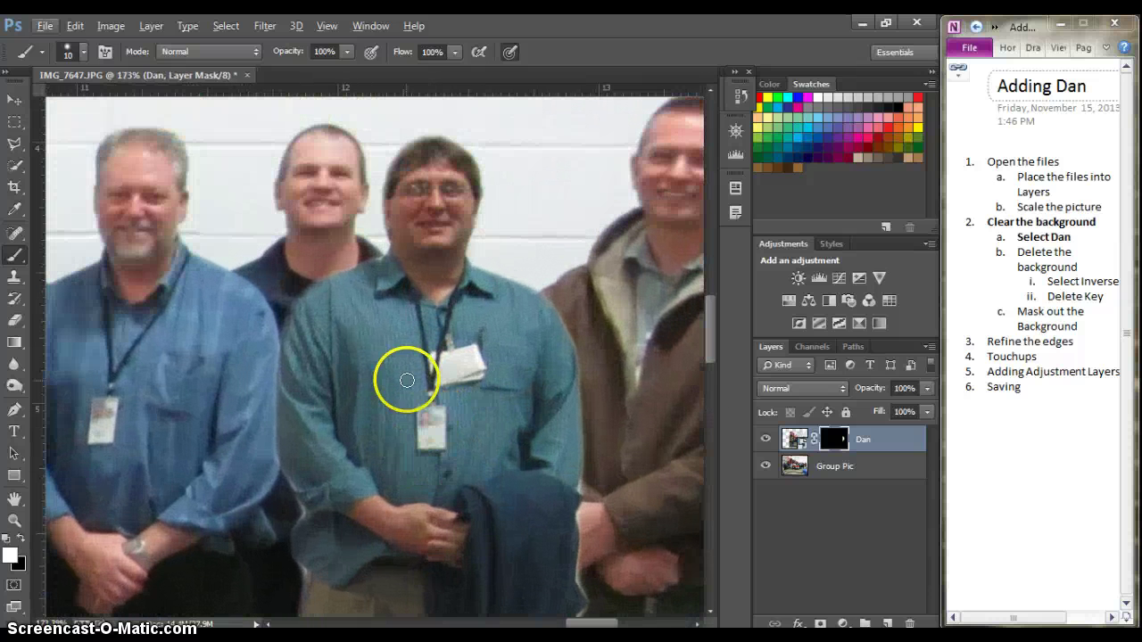
scroll(357, 330, up, 1)
click(499, 207)
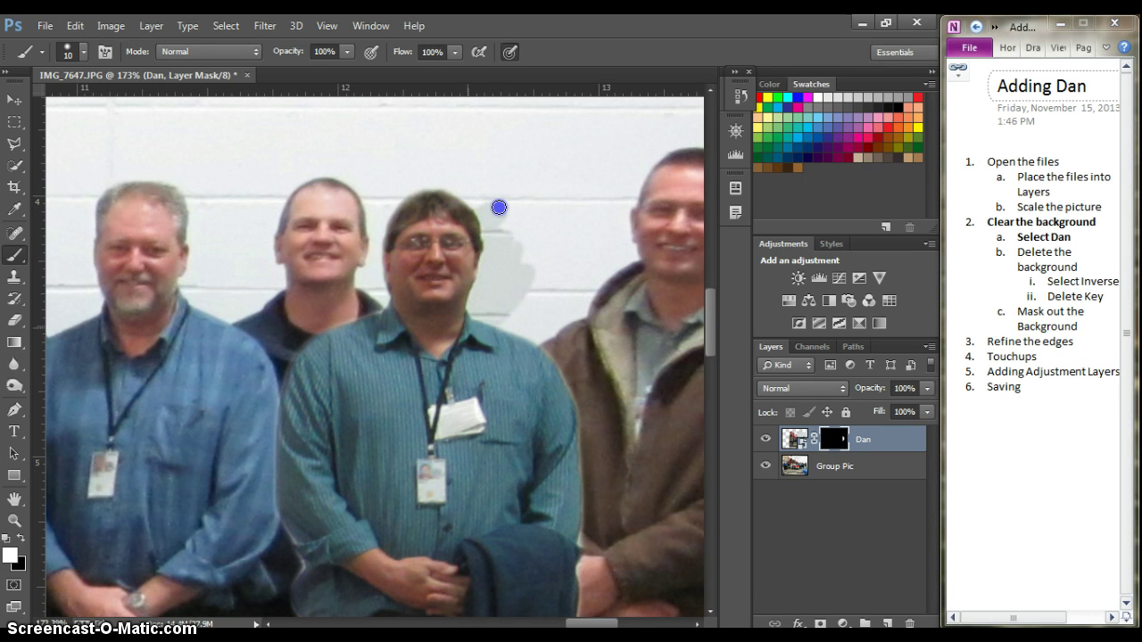
mouse_move(499, 207)
mouse_down()
mouse_move(549, 294)
mouse_move(565, 280)
mouse_up()
mouse_move(544, 340)
mouse_down()
mouse_move(586, 351)
mouse_move(591, 382)
mouse_move(624, 389)
mouse_move(605, 445)
mouse_move(509, 533)
mouse_move(530, 545)
mouse_move(601, 489)
mouse_up()
click(744, 158)
click(740, 97)
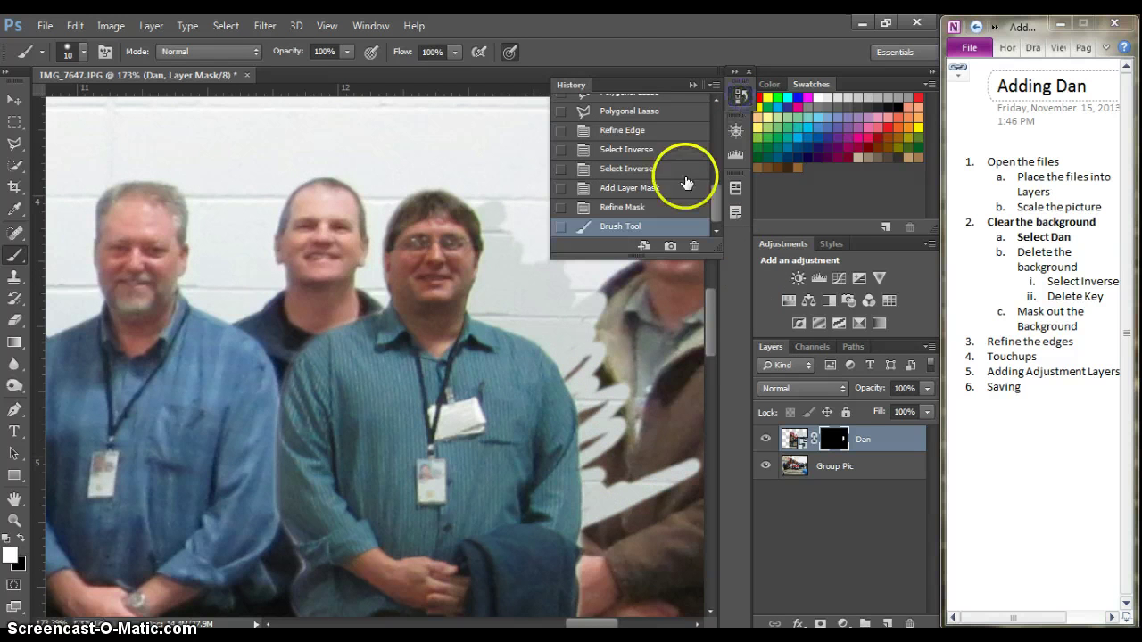
click(673, 214)
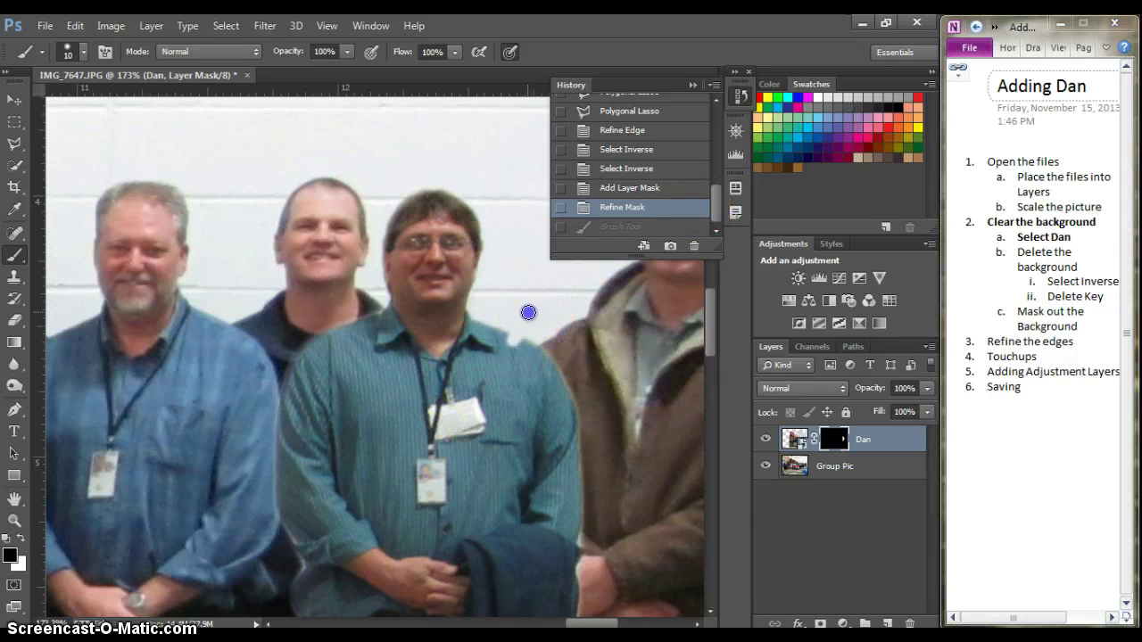
Paint black on the mask over the man's chest and arm next to the brown jacket, then undo the stroke
mouse_move(500, 357)
mouse_down()
mouse_move(484, 392)
mouse_move(555, 374)
mouse_move(541, 472)
mouse_move(584, 490)
mouse_up()
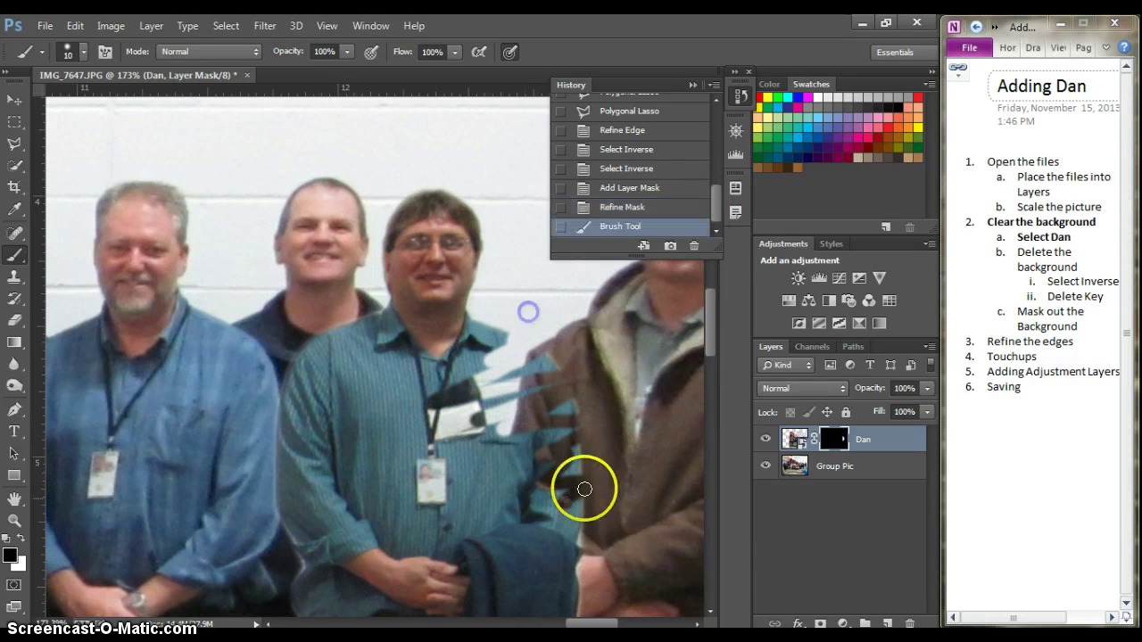
key(ctrl+z)
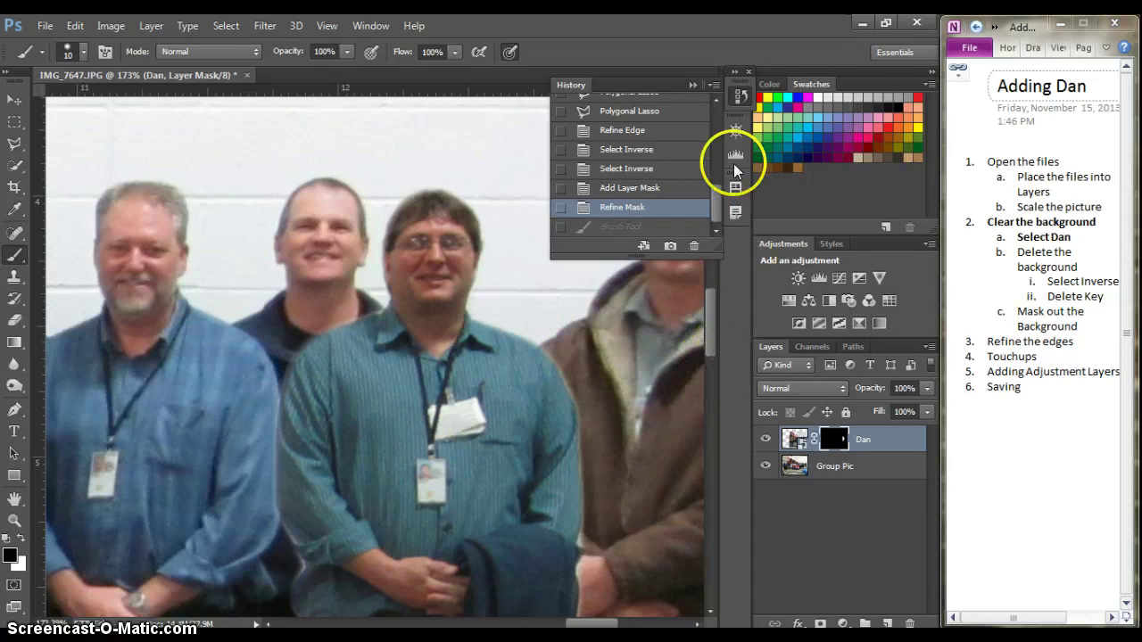
click(694, 83)
drag(454, 324, 698, 372)
key(super)
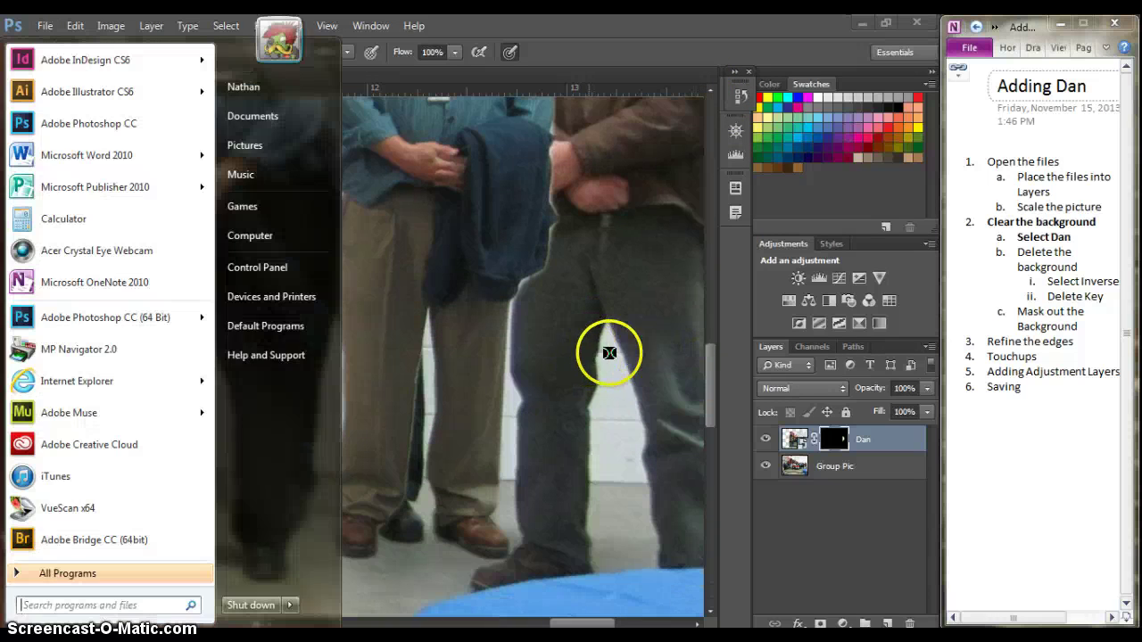
click(545, 224)
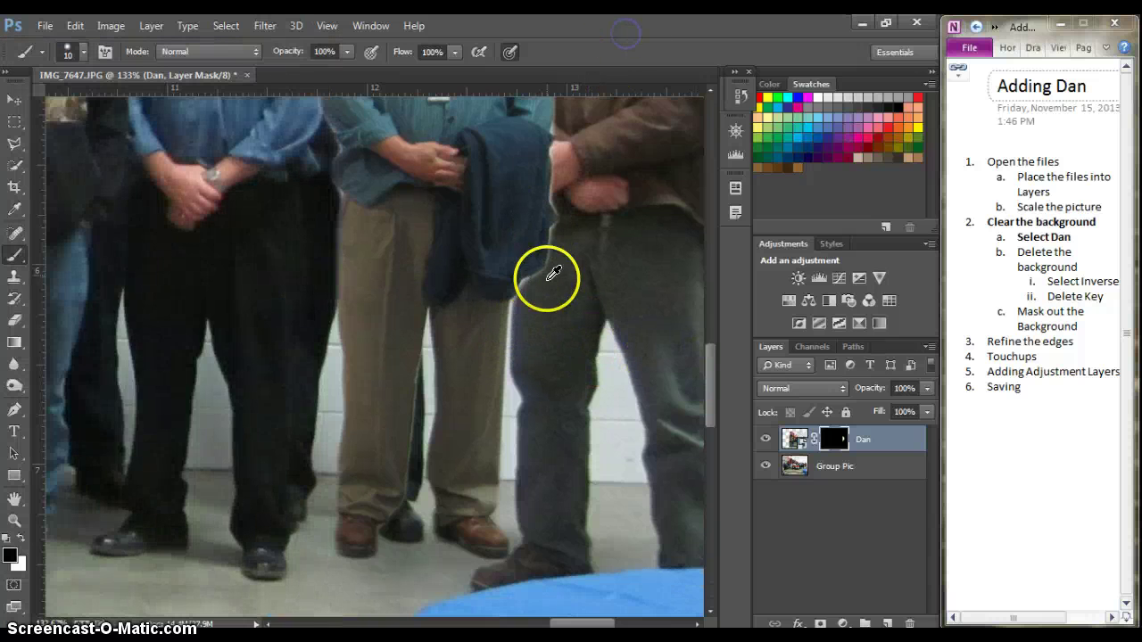
scroll(551, 276, down, 3)
drag(717, 378, 719, 332)
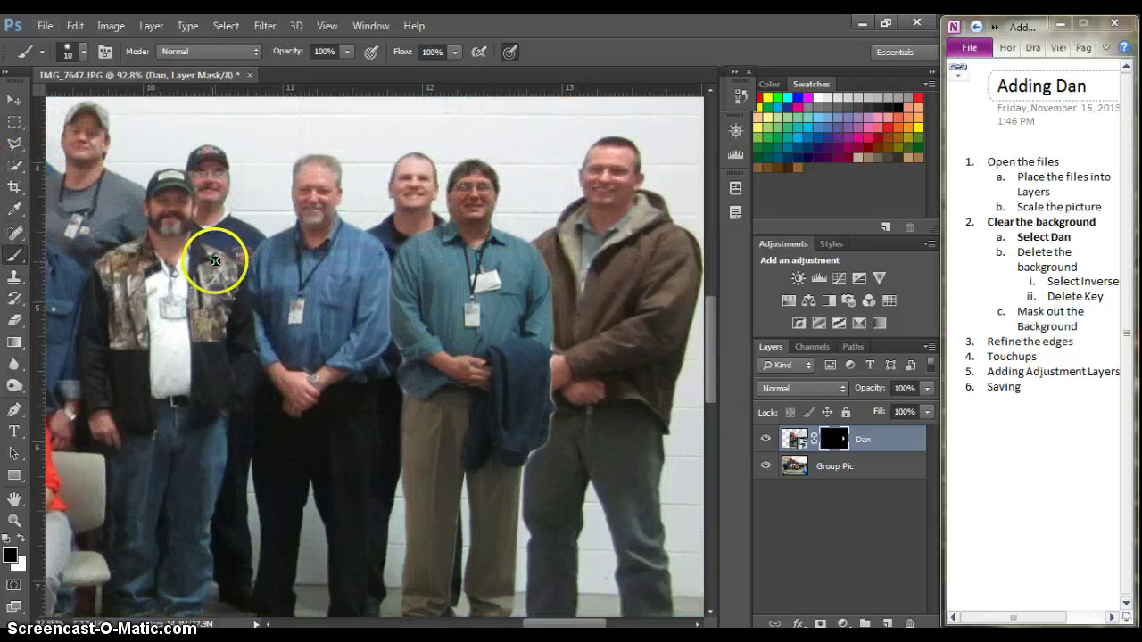
scroll(214, 260, down, 3)
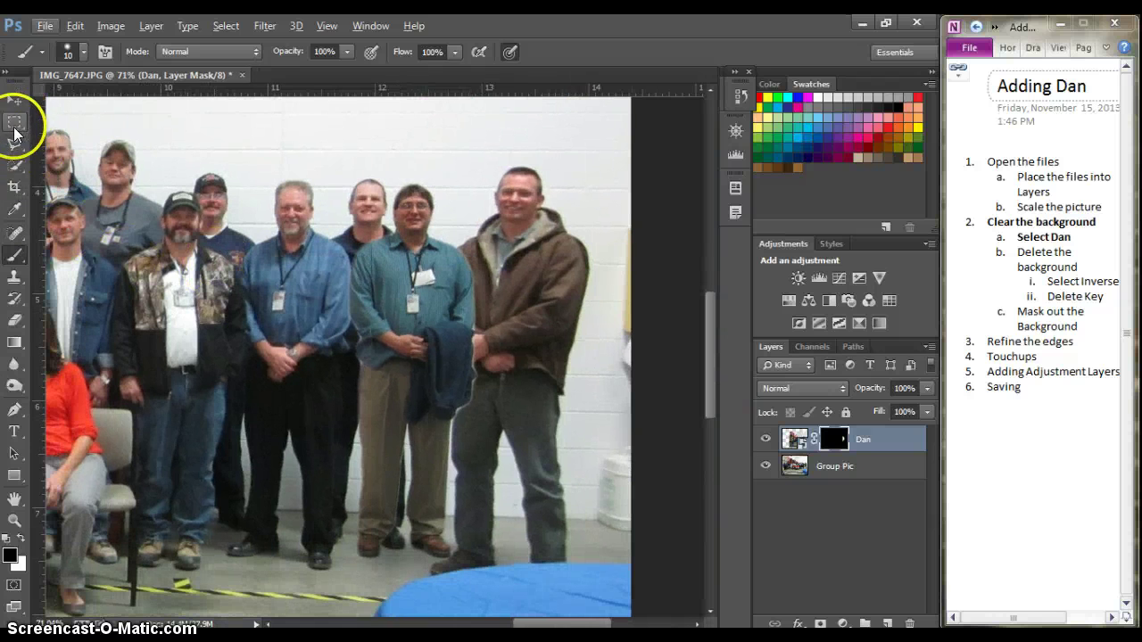
Start a Free Transform on the man's layer, enlarge him proportionally to about 104.7%, and reposition him beside the man in the brown jacket
click(14, 125)
right_click(428, 285)
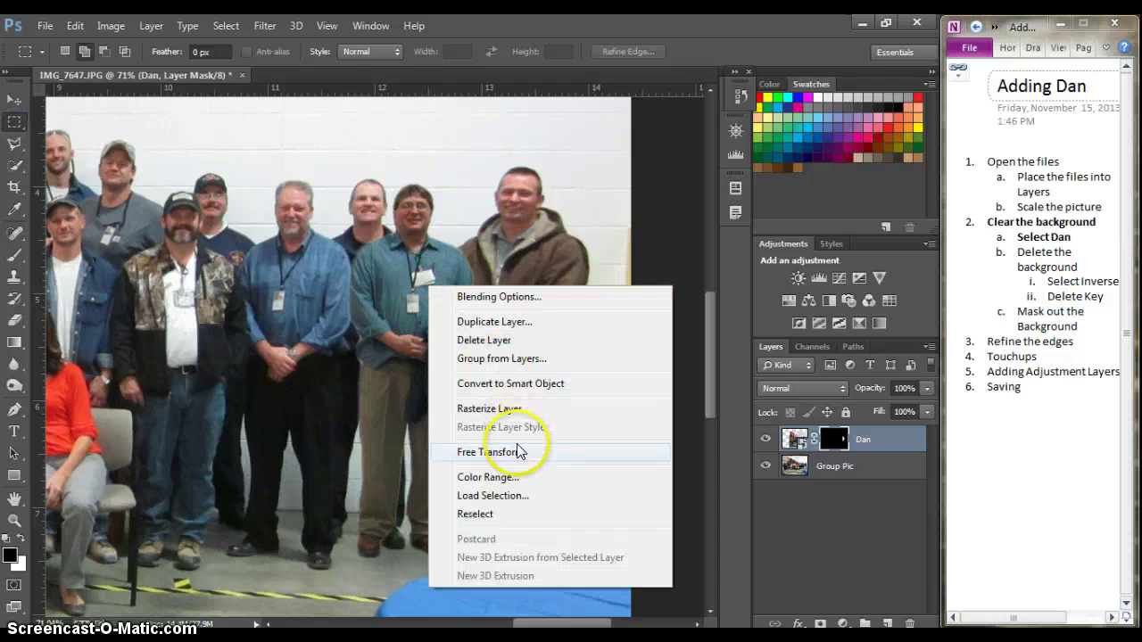
click(520, 453)
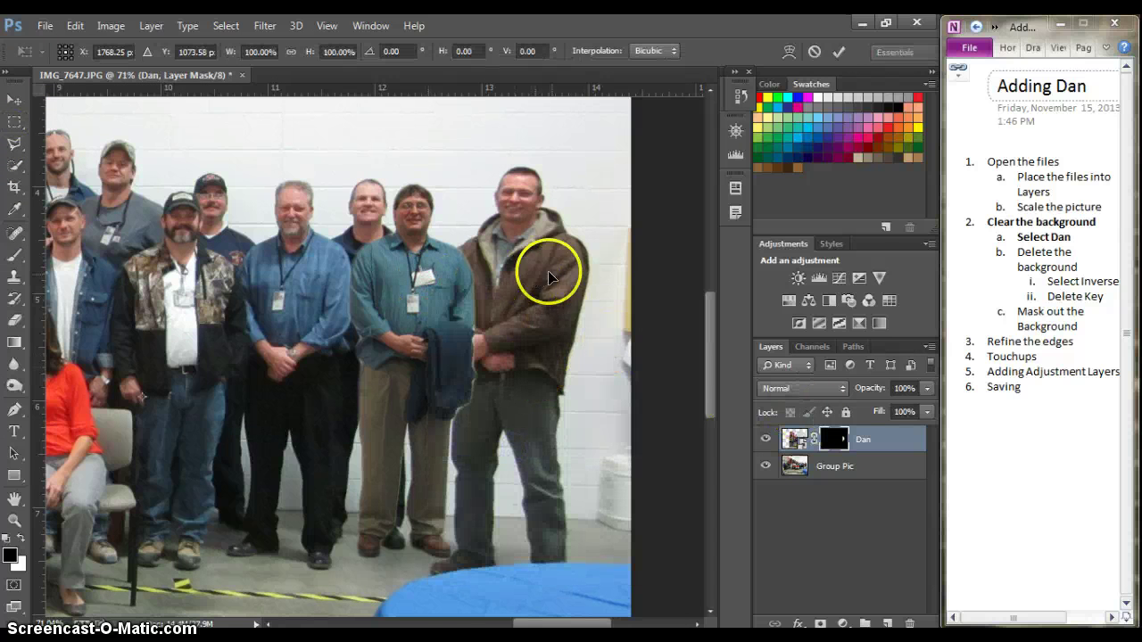
scroll(547, 277, down, 5)
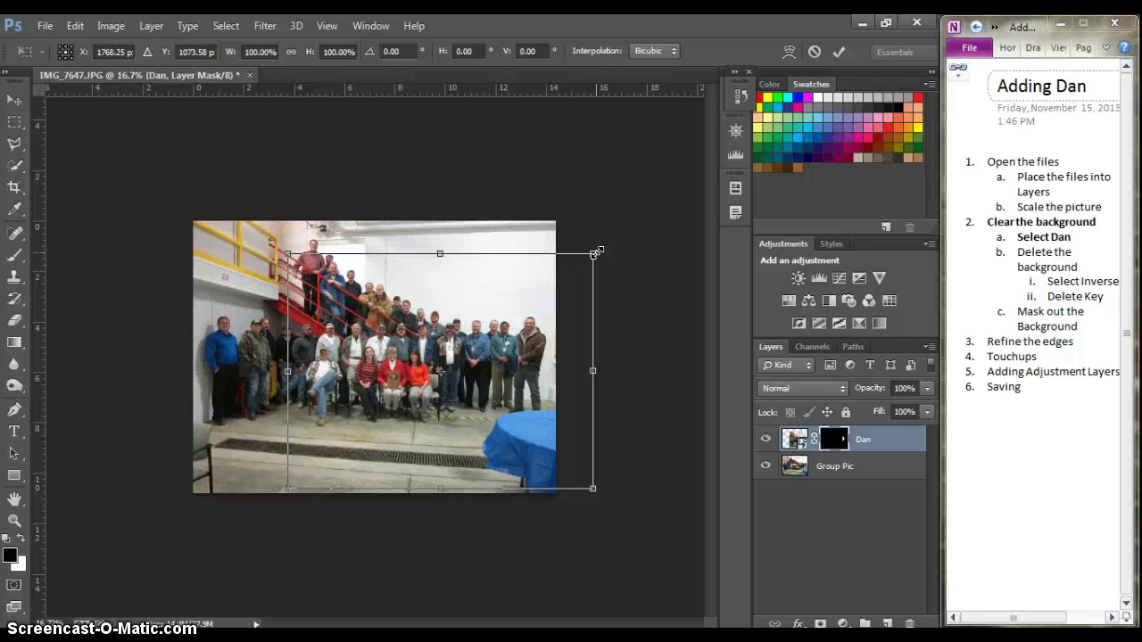
drag(597, 253, 615, 245)
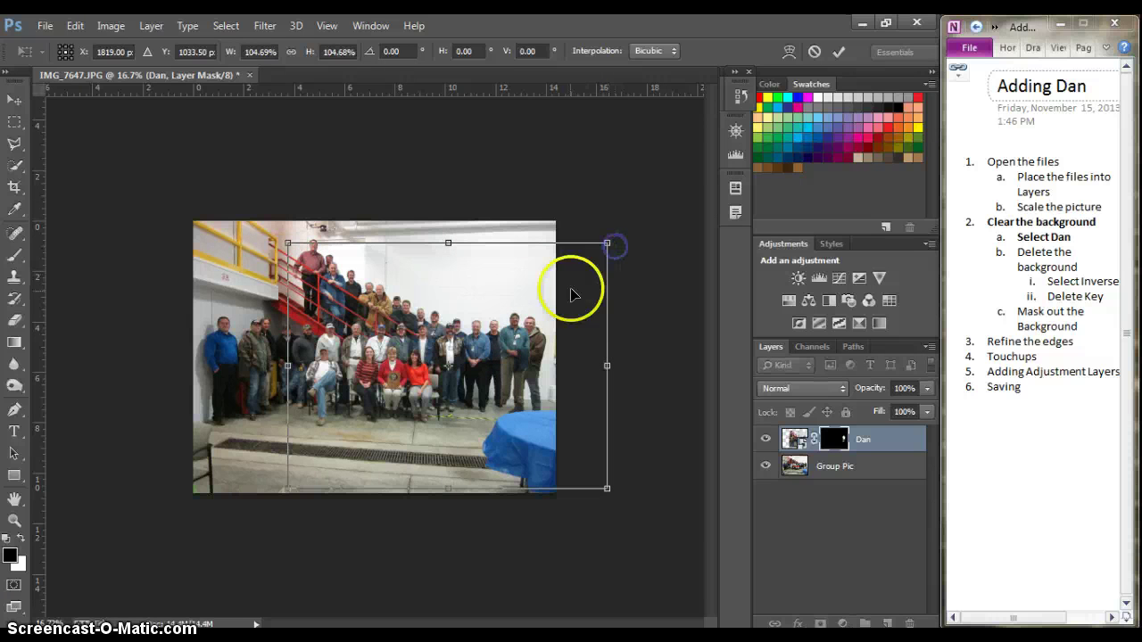
drag(524, 318, 413, 346)
key(alt+space)
key(Escape)
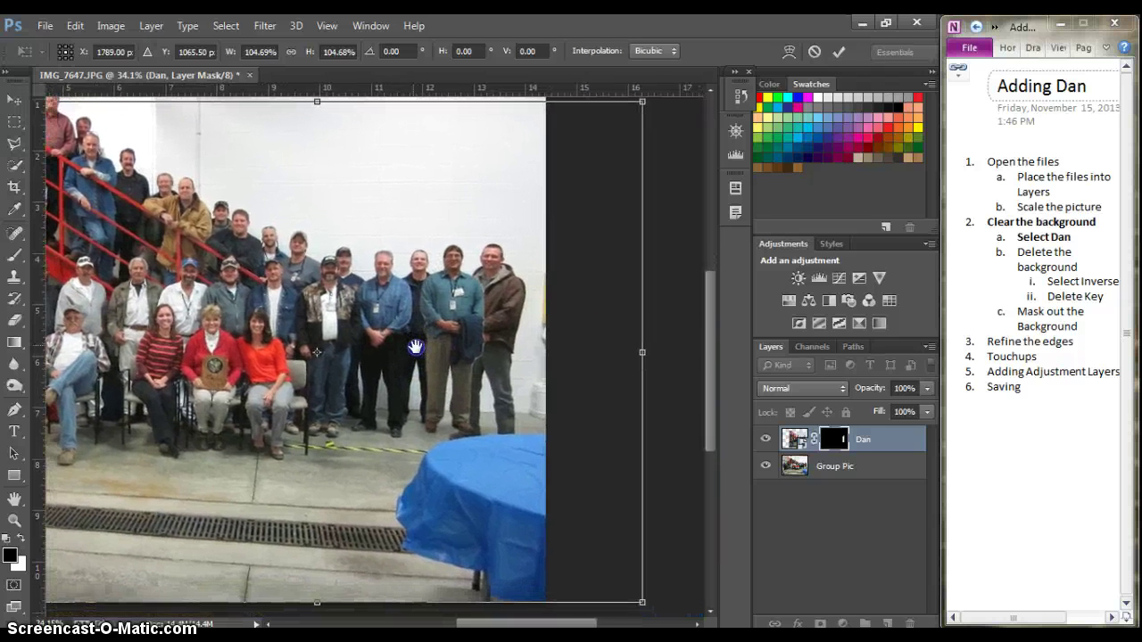
Enlarge the man further to about 109.9%, move him slightly into line with the group, and apply the transformation
scroll(642, 386, up, 1)
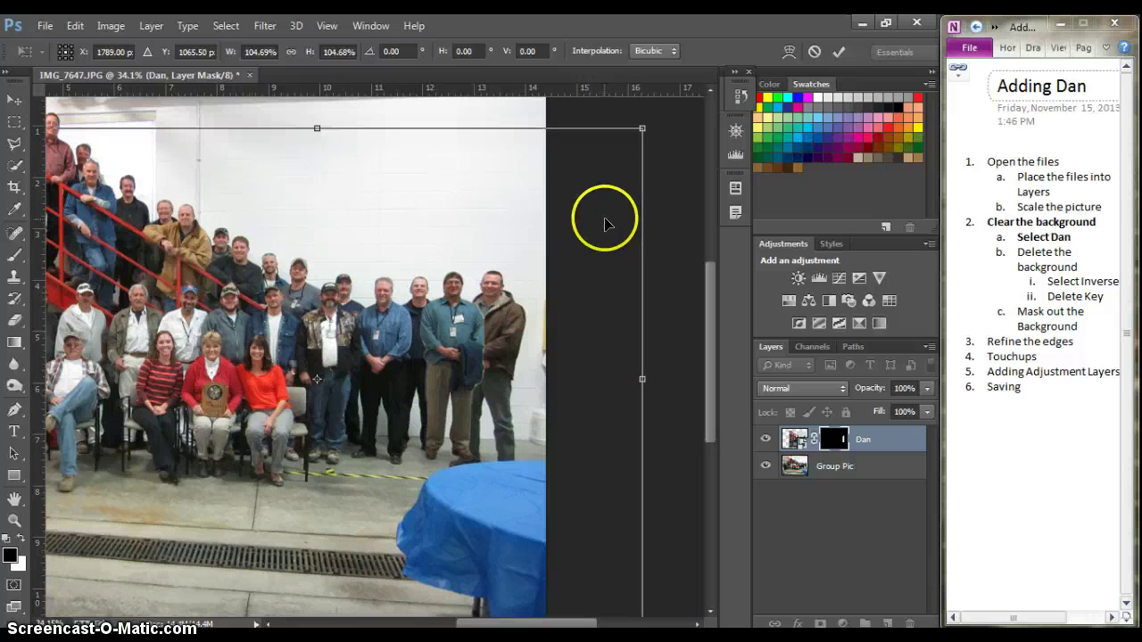
drag(643, 130, 674, 103)
drag(498, 273, 483, 286)
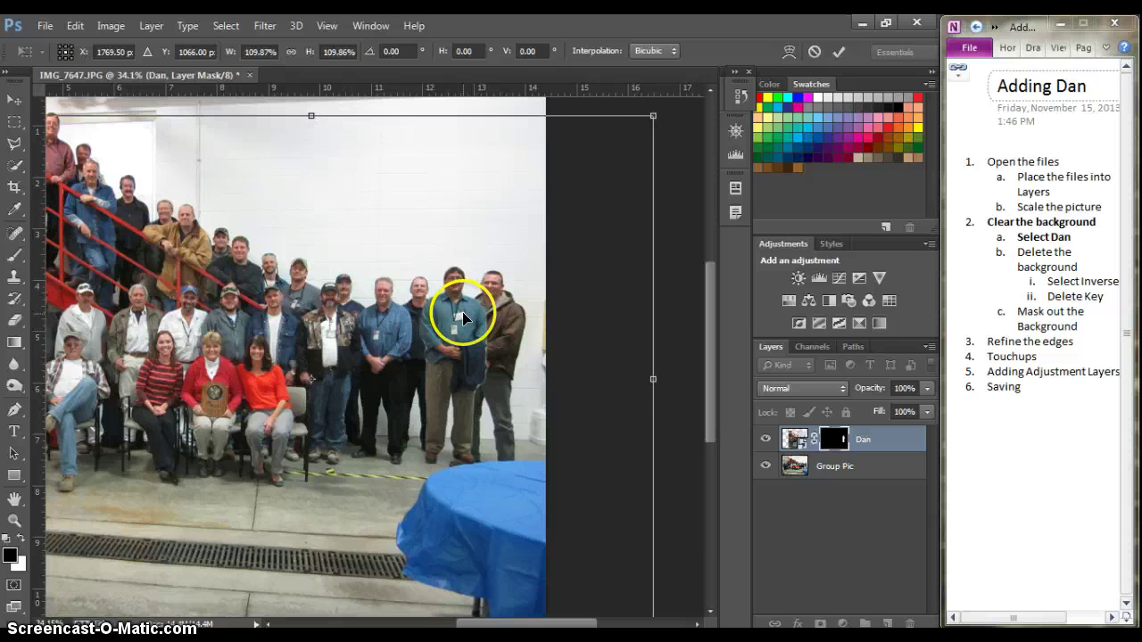
click(839, 51)
key(m)
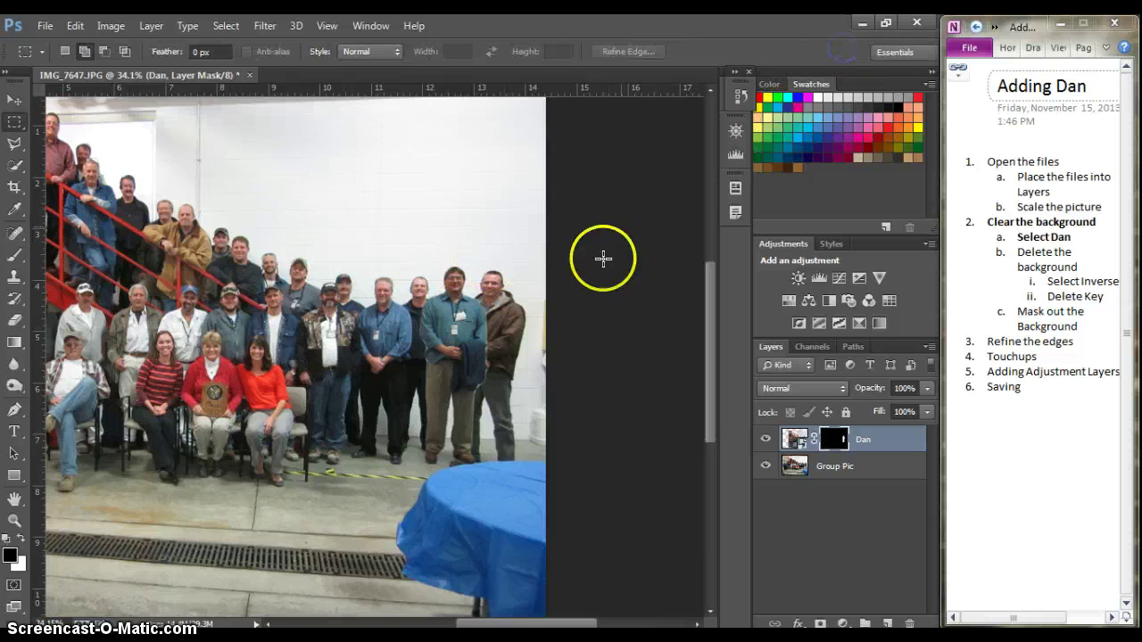
Hide the man's layer and select the whole man in the brown jacket on the Group Pic layer with the Quick Selection tool
scroll(649, 339, up, 5)
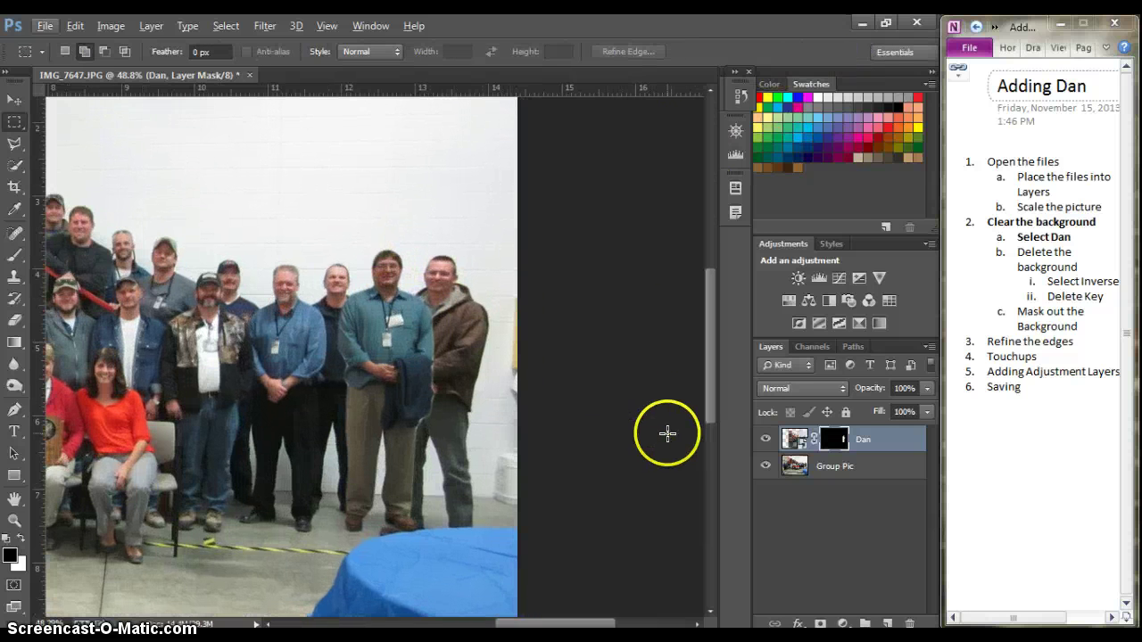
scroll(607, 401, up, 1)
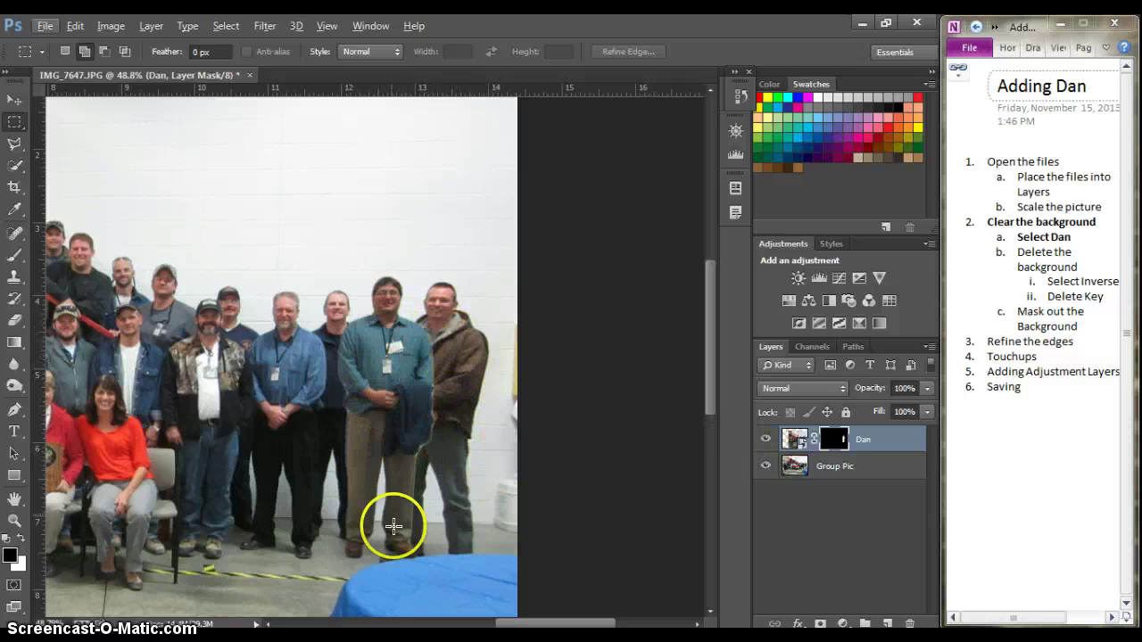
click(763, 440)
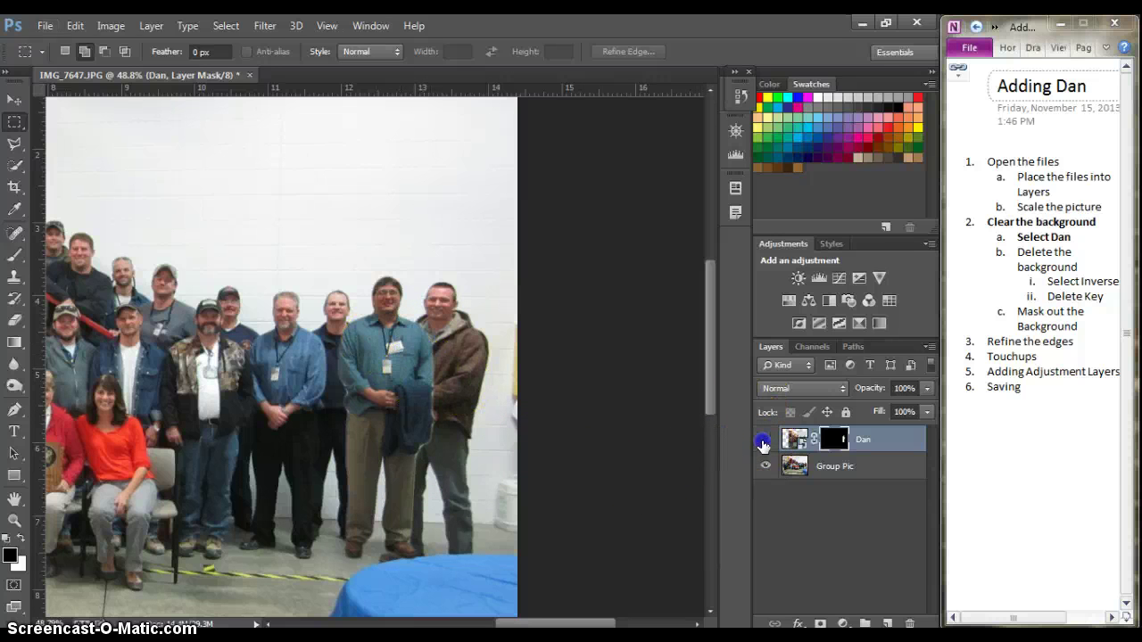
scroll(528, 460, up, 2)
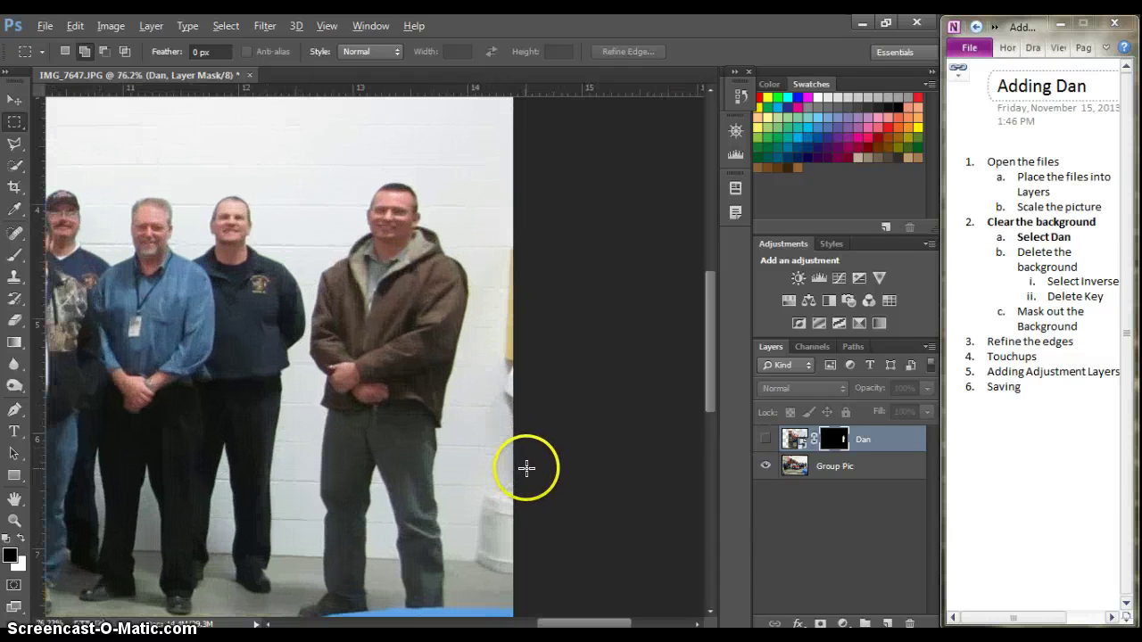
click(13, 167)
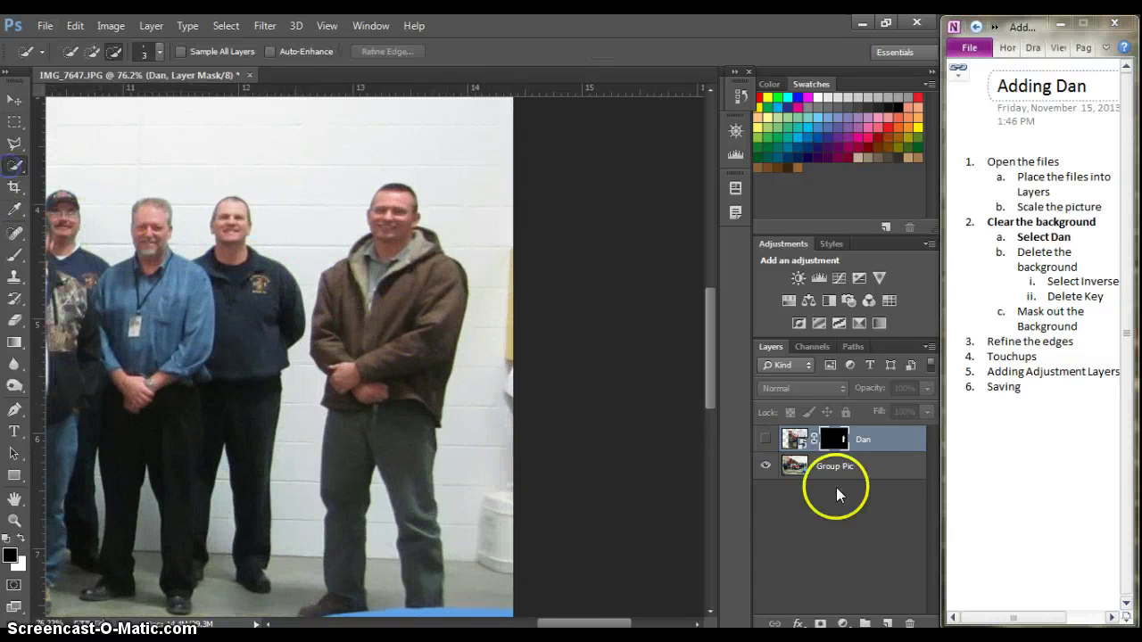
click(857, 475)
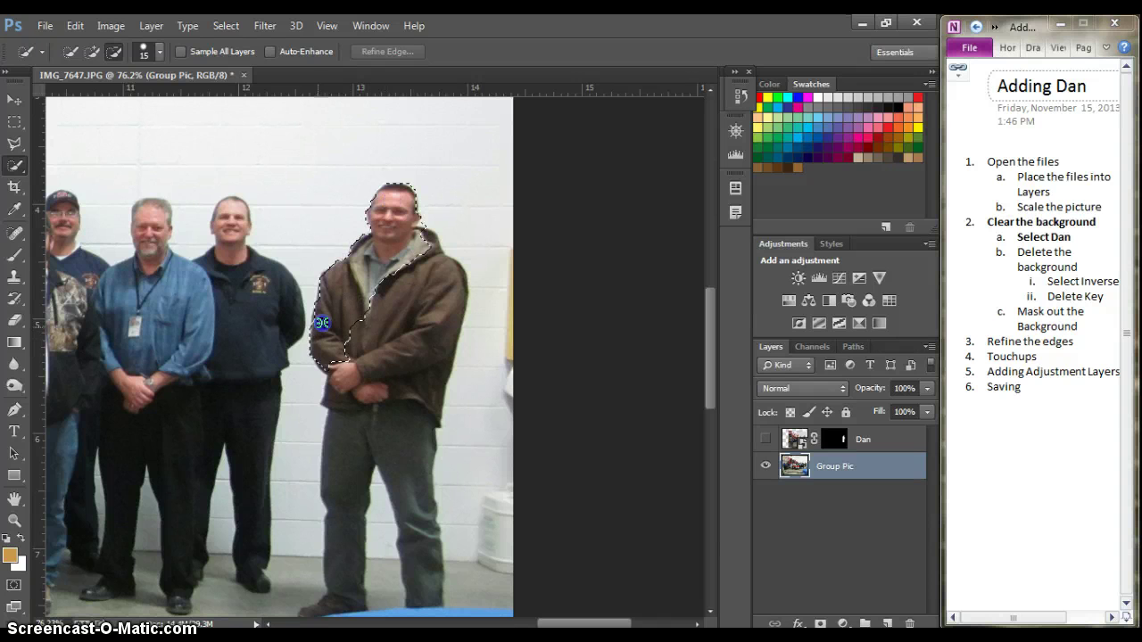
mouse_move(325, 294)
mouse_down()
mouse_move(336, 386)
mouse_move(445, 459)
mouse_move(381, 333)
mouse_move(373, 166)
mouse_move(330, 242)
mouse_up()
scroll(438, 449, down, 1)
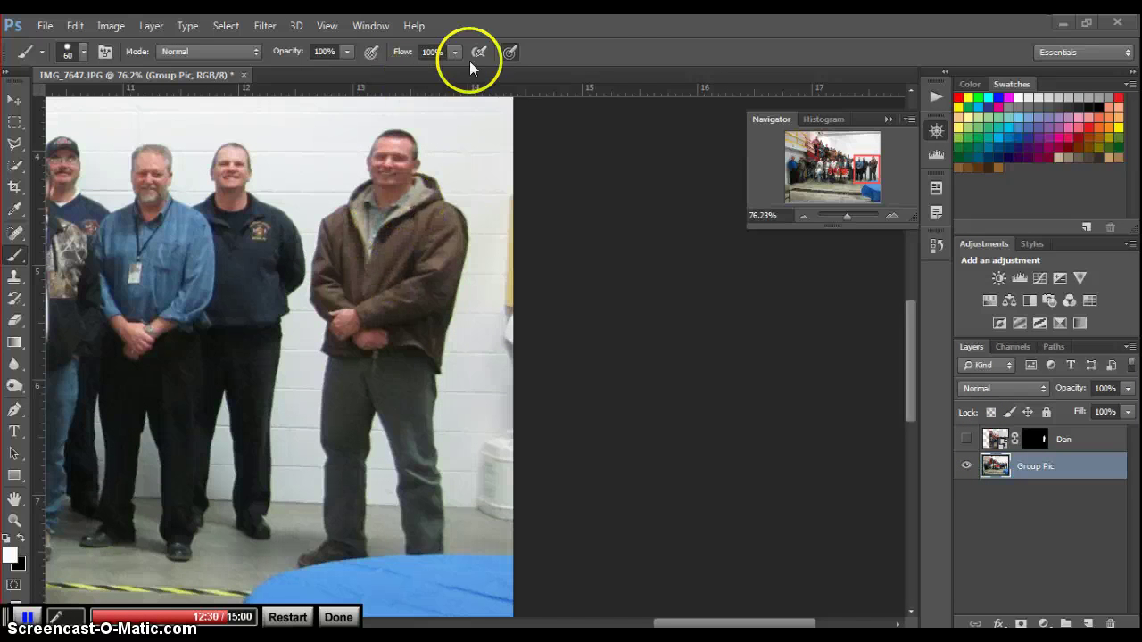
key(ctrl+shift+d)
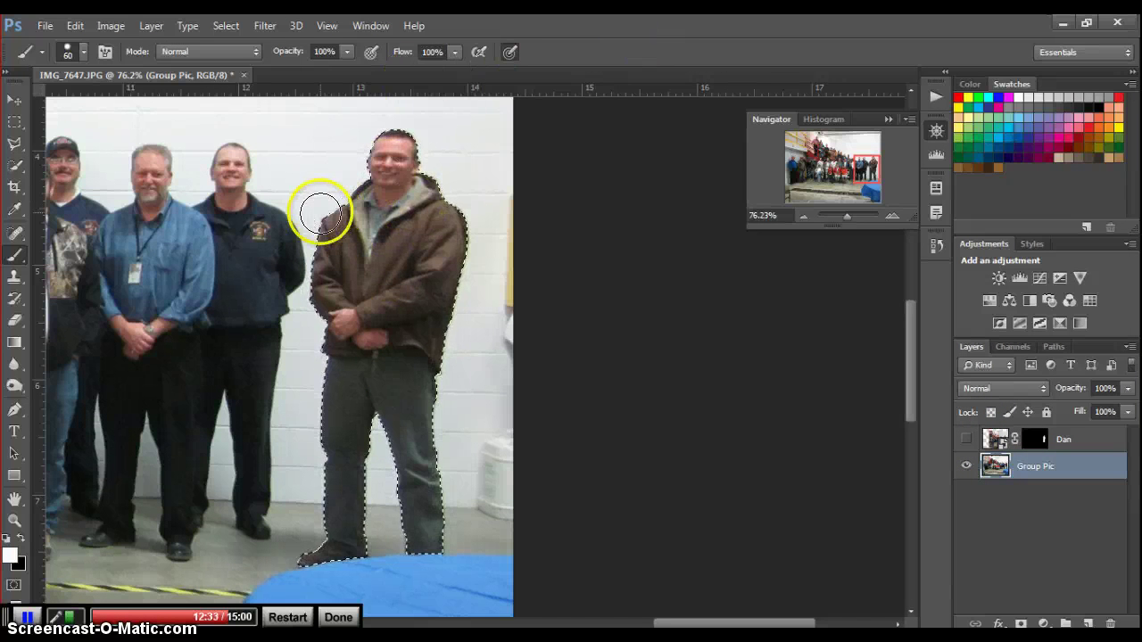
Show the man's layer again and paint black on its mask inside the selection to bring the brown-jacketed man in front
click(968, 440)
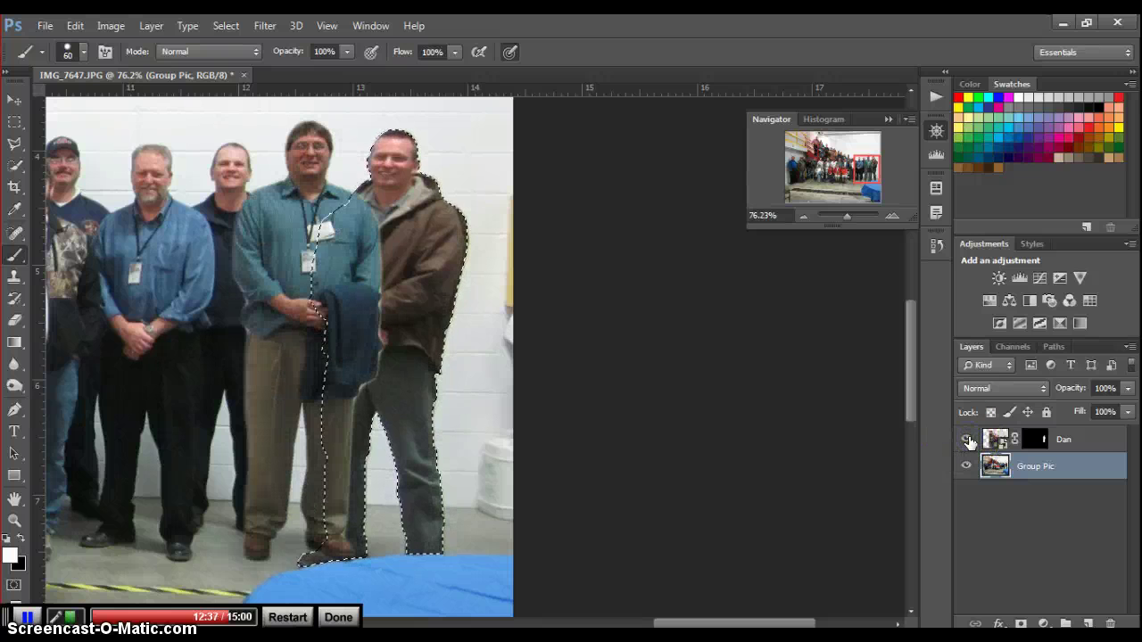
mouse_move(302, 234)
mouse_down()
mouse_move(329, 158)
mouse_move(318, 253)
mouse_move(375, 225)
mouse_move(356, 219)
mouse_move(325, 330)
mouse_move(347, 352)
mouse_move(367, 263)
mouse_move(339, 258)
mouse_move(351, 217)
mouse_move(339, 252)
mouse_move(362, 356)
mouse_up()
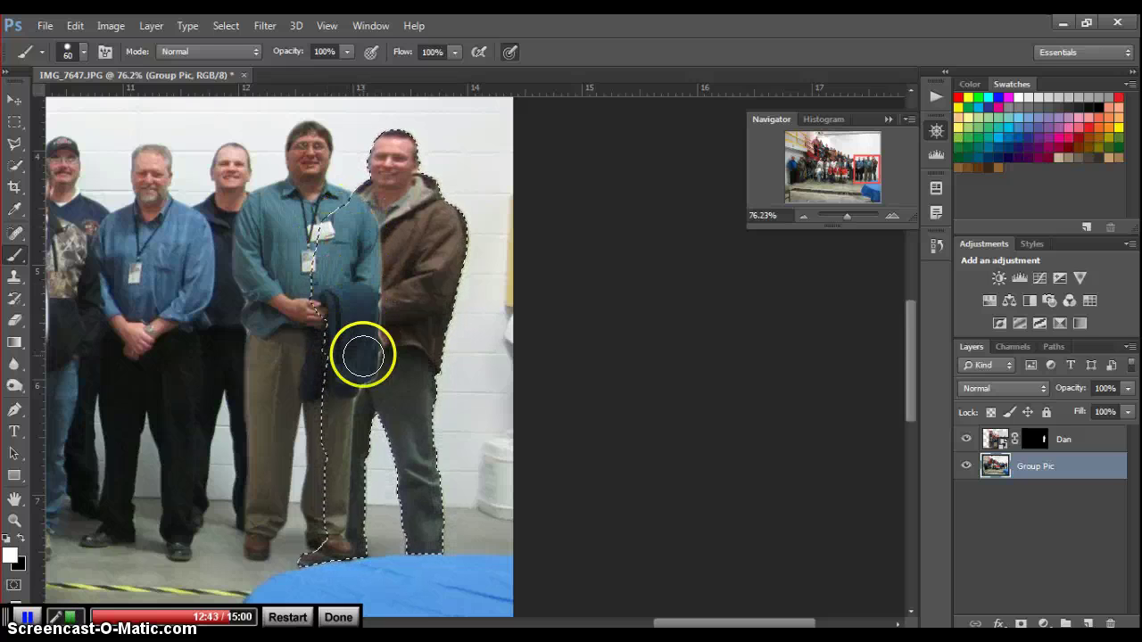
drag(374, 547, 424, 223)
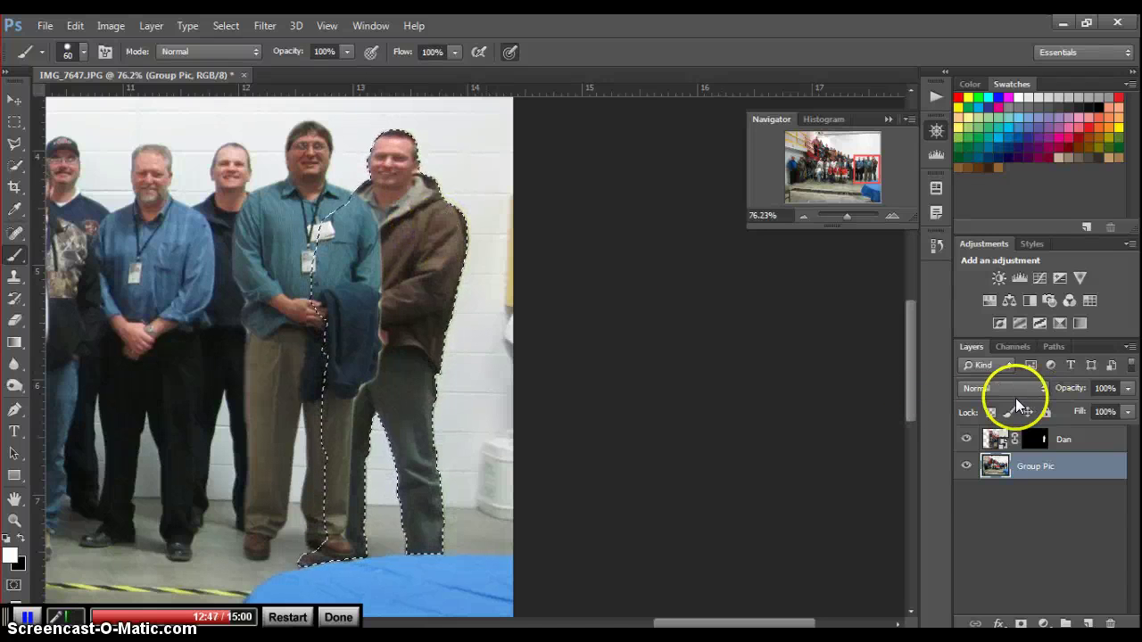
click(1042, 446)
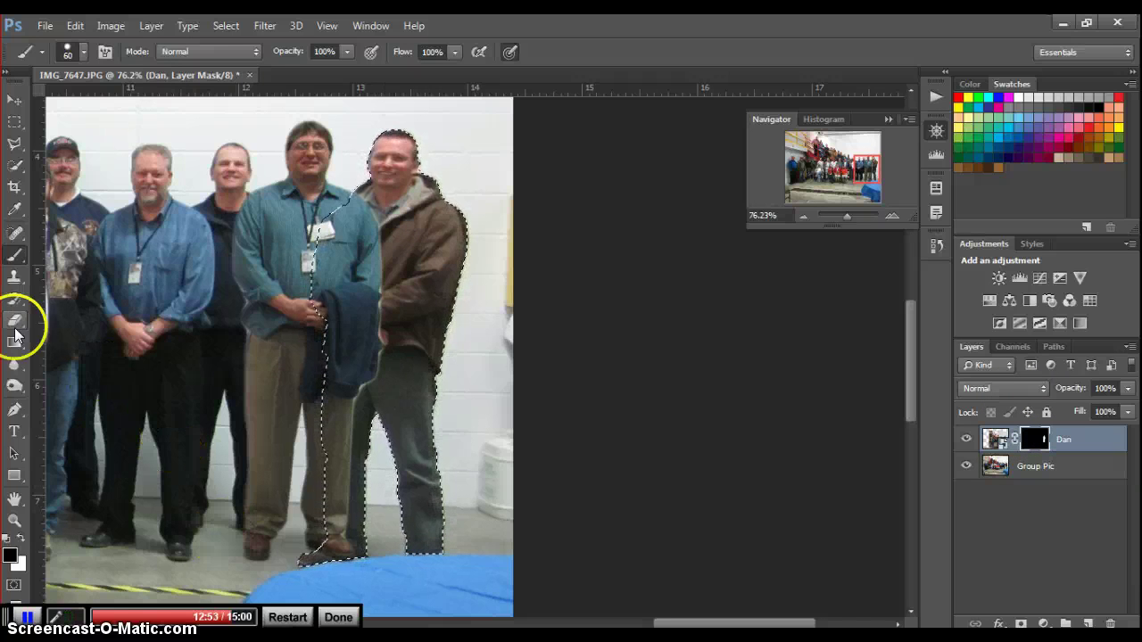
click(13, 259)
click(698, 521)
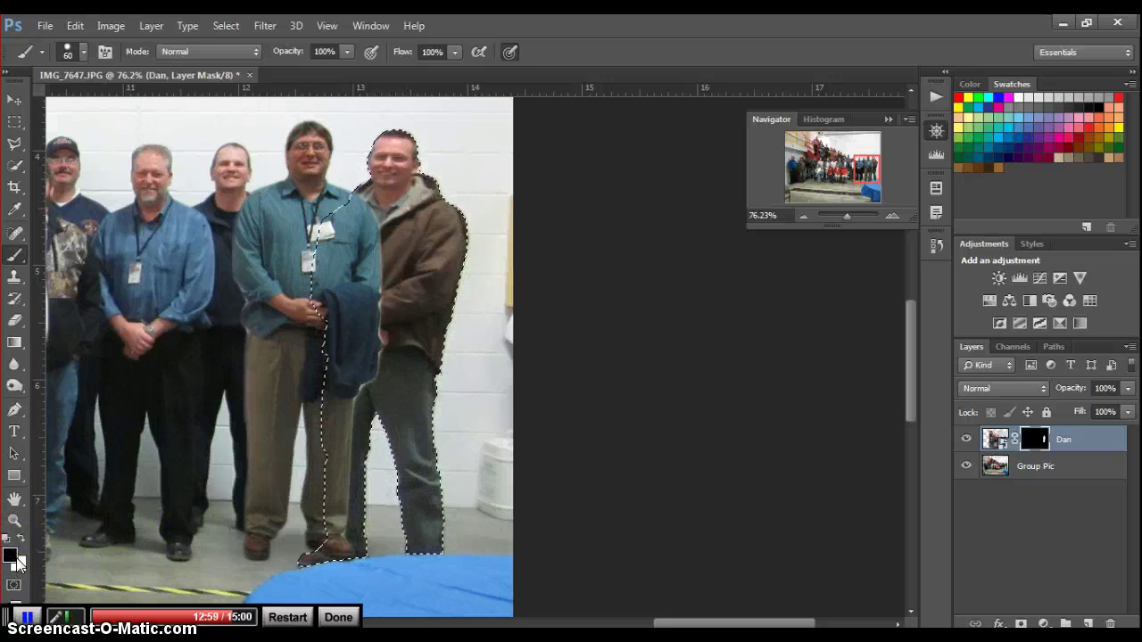
click(297, 392)
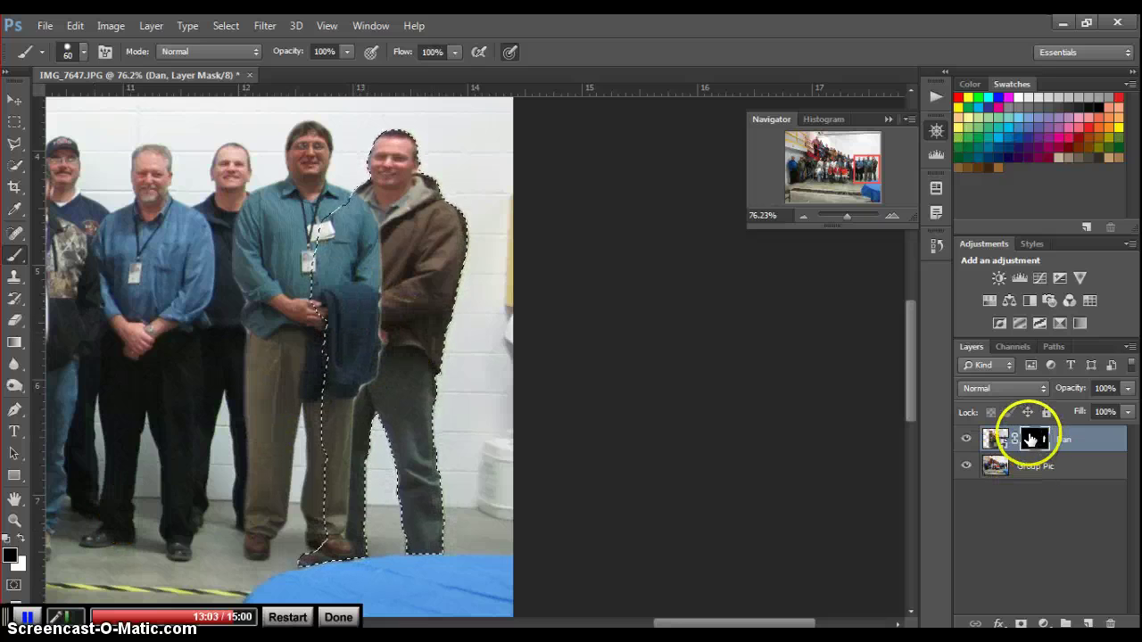
click(1032, 441)
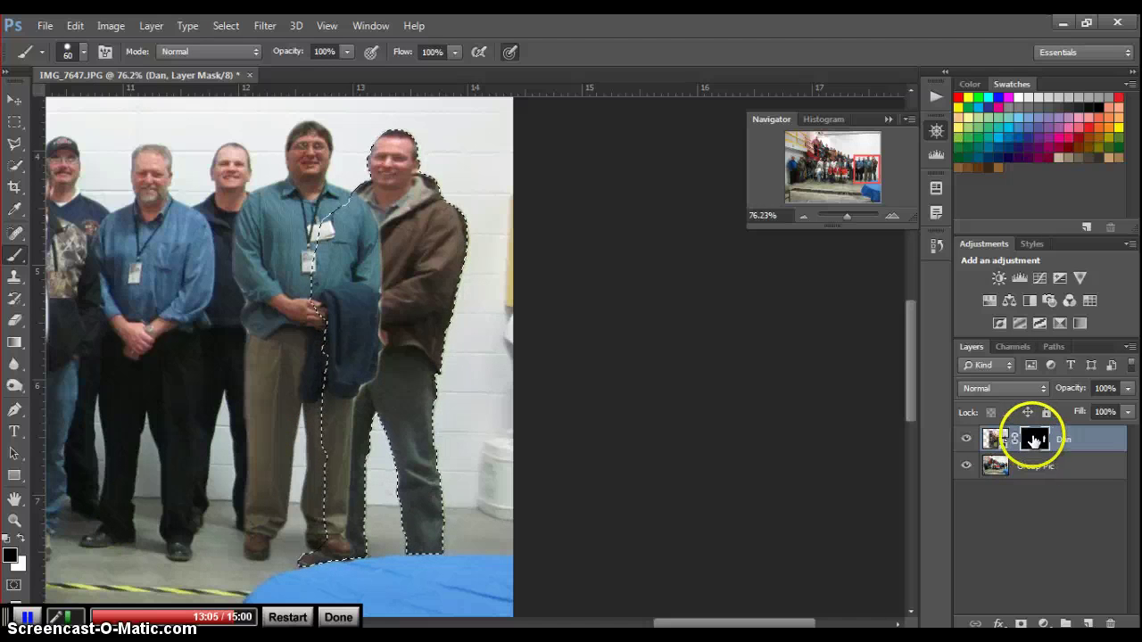
mouse_move(1035, 439)
mouse_down()
mouse_move(1046, 444)
mouse_move(1035, 441)
mouse_up()
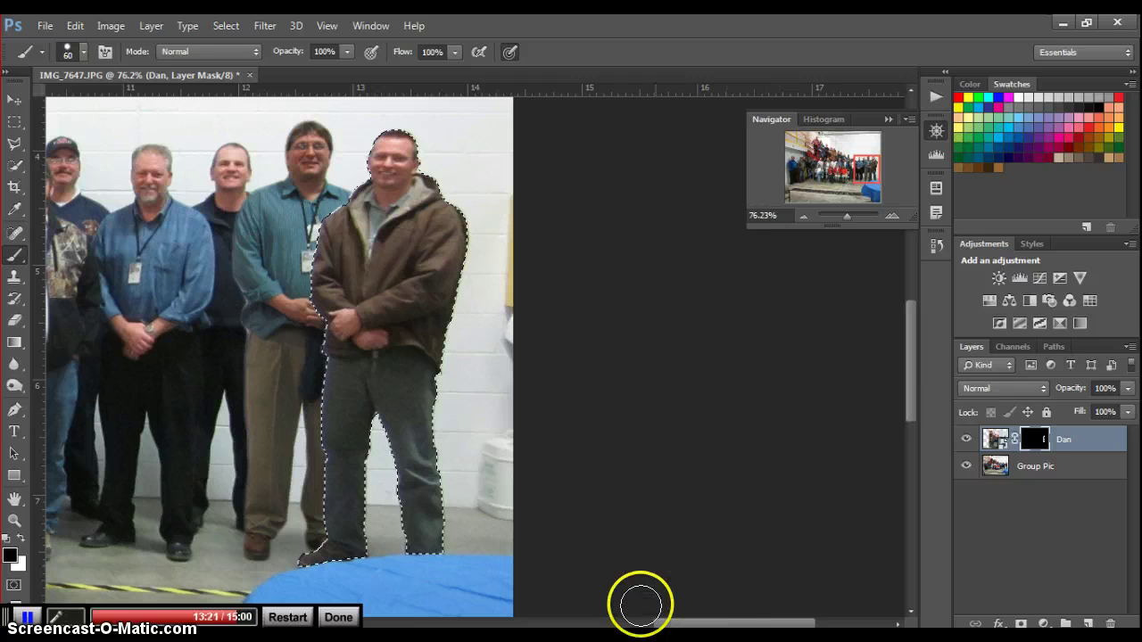
Clear the selection around the man in the brown jacket
click(31, 615)
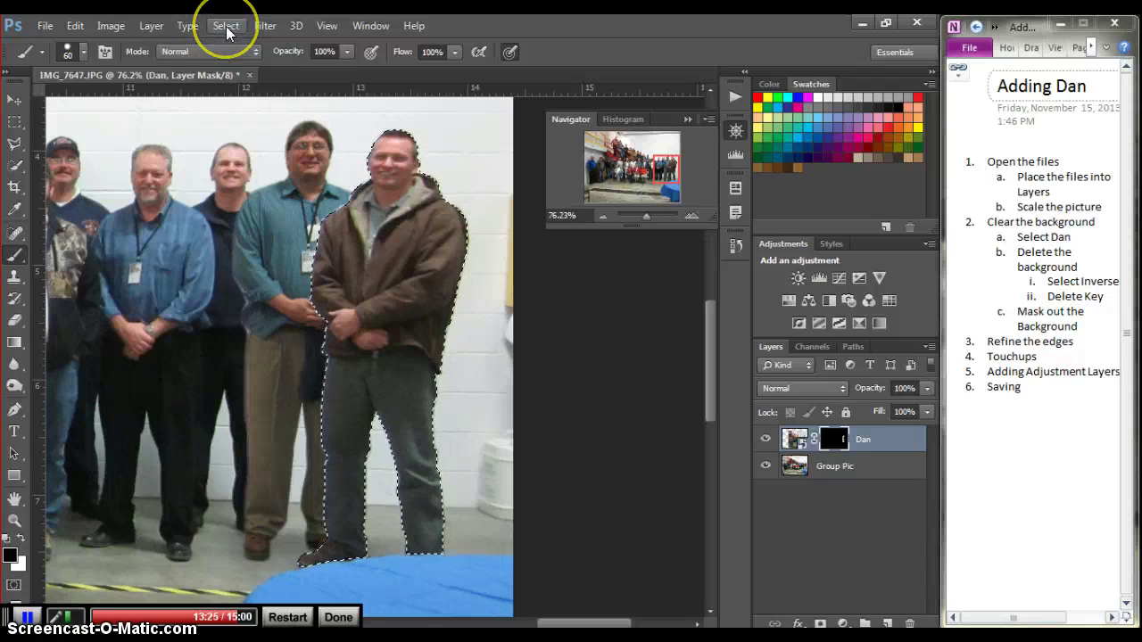
click(228, 28)
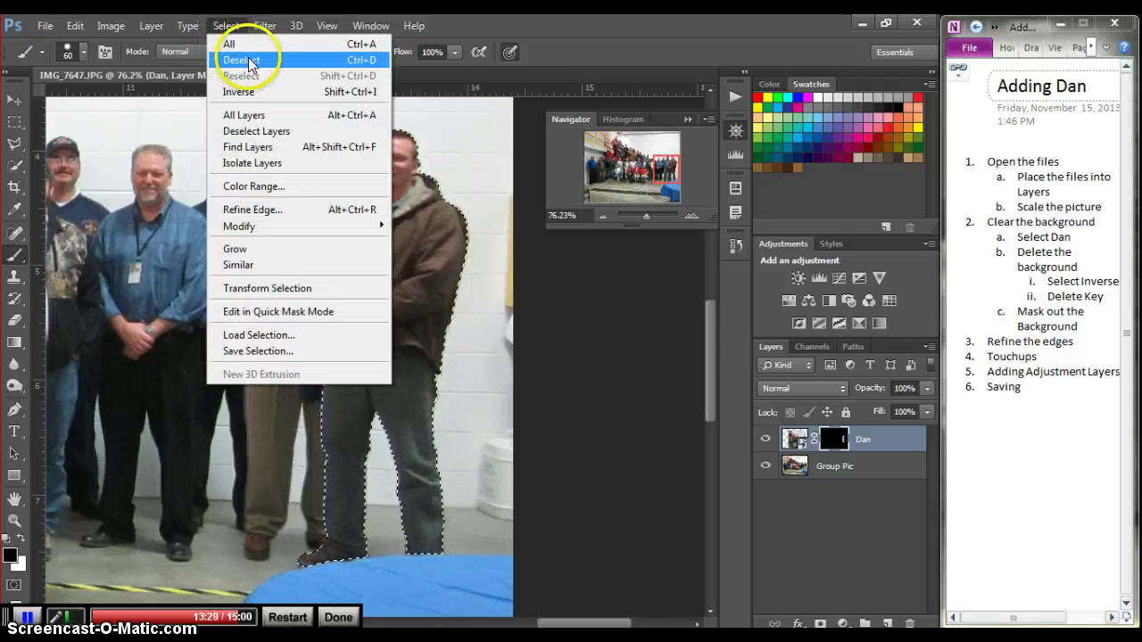
click(251, 63)
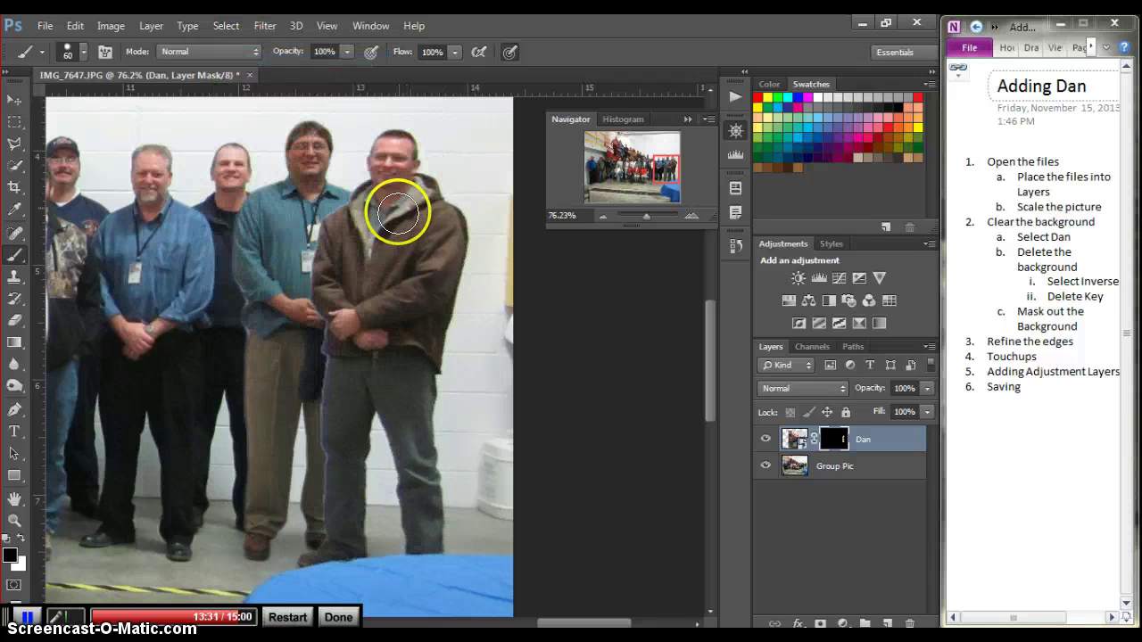
mouse_move(364, 173)
mouse_down()
mouse_move(309, 224)
mouse_move(306, 263)
mouse_move(403, 384)
mouse_up()
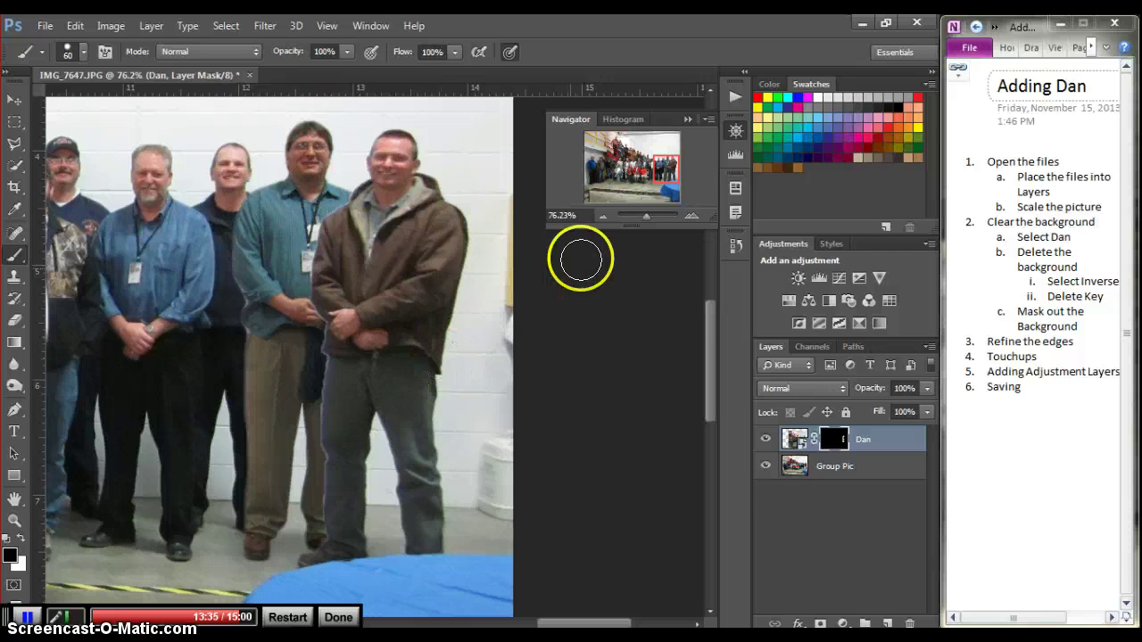
Paint white on the man's mask with a size 15 brush to restore his shoulder next to the brown jacket's hood
click(691, 217)
click(691, 217)
click(691, 217)
drag(649, 186, 671, 169)
mouse_move(345, 166)
mouse_down()
mouse_move(323, 173)
mouse_move(322, 164)
mouse_move(357, 146)
mouse_up()
key(bracketleft)
key(bracketleft)
key(bracketleft)
key(bracketleft)
key(bracketleft)
key(bracketleft)
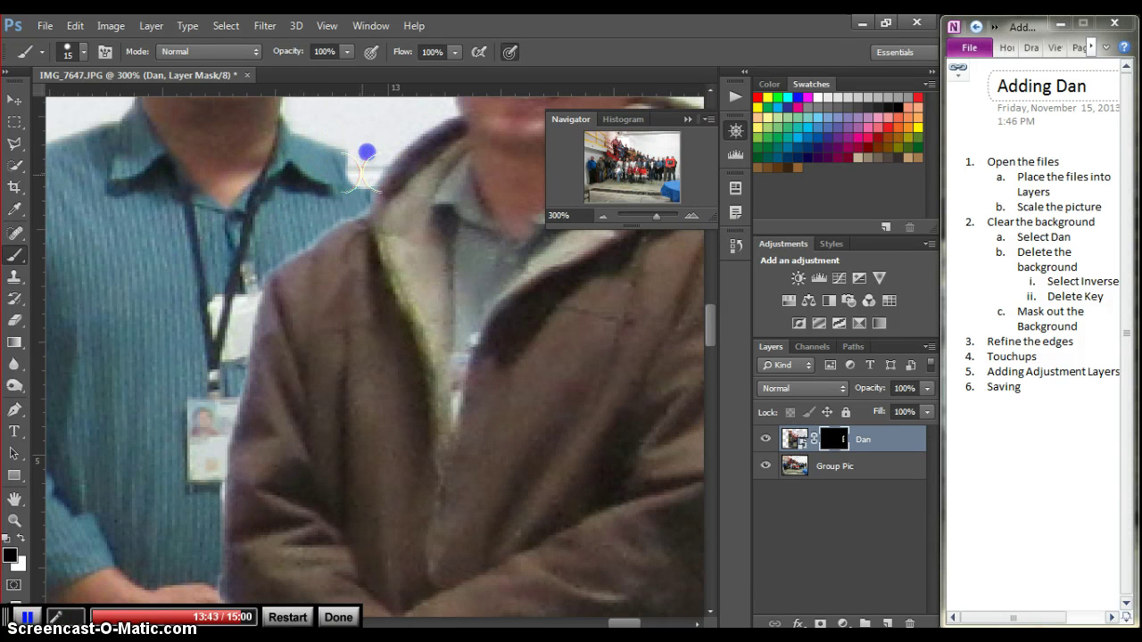
mouse_move(365, 163)
mouse_down()
mouse_move(298, 237)
mouse_move(403, 163)
mouse_move(371, 157)
mouse_move(409, 173)
mouse_move(404, 181)
mouse_move(374, 146)
mouse_up()
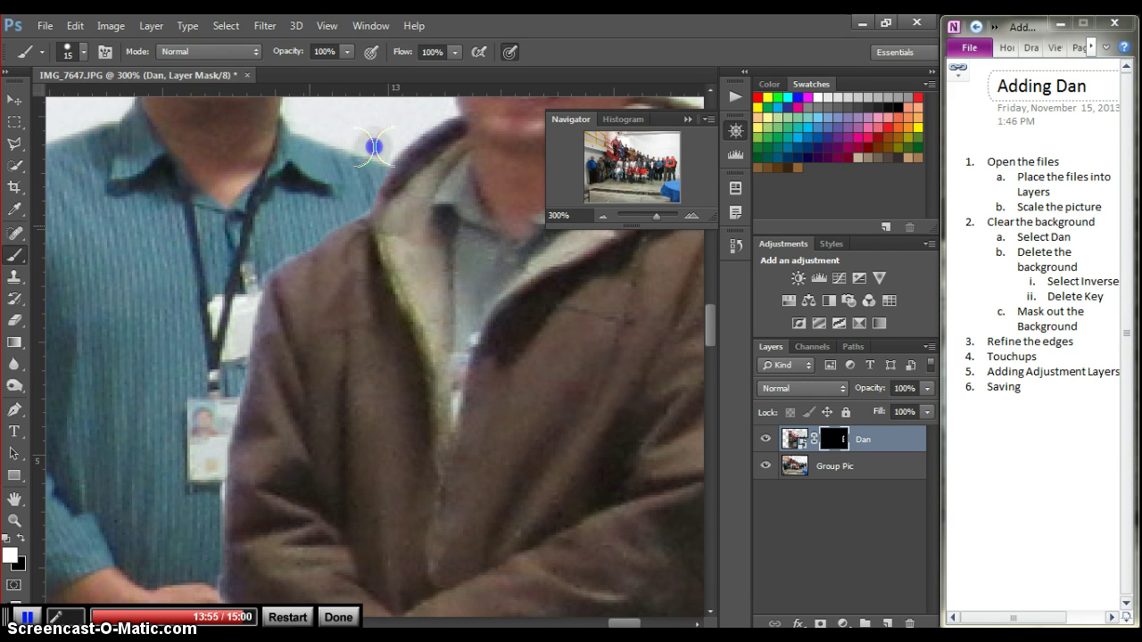
Paint white on the man's mask along the brown jacket's sleeve to restore his badge and the fingers of his clasped hands
scroll(234, 357, down, 2)
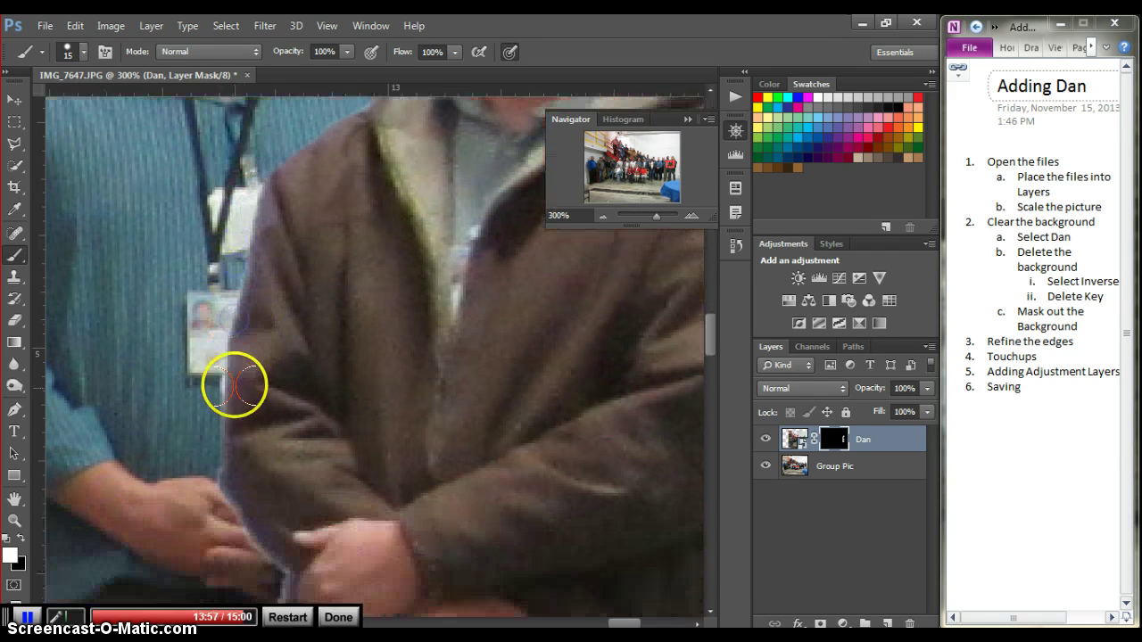
drag(235, 382, 216, 318)
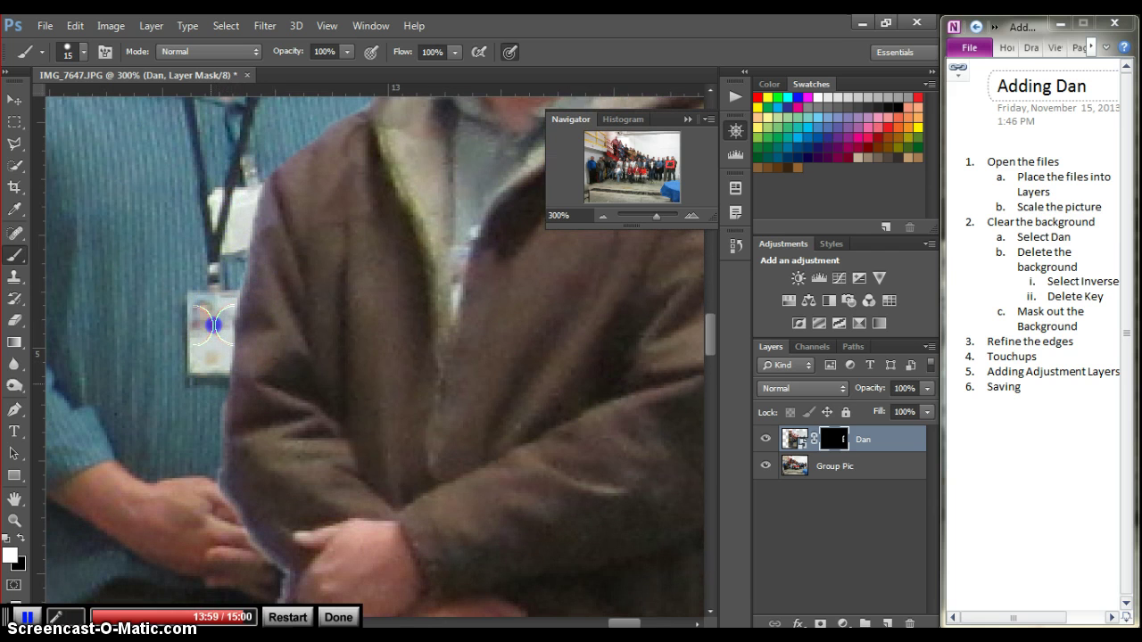
scroll(183, 464, down, 3)
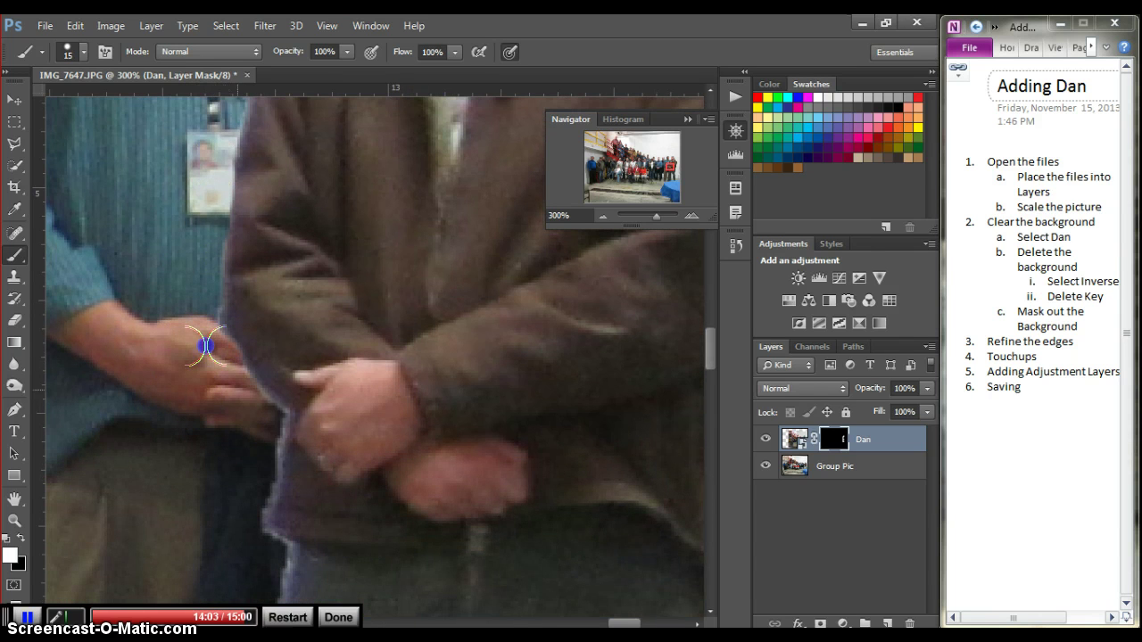
scroll(206, 346, down, 1)
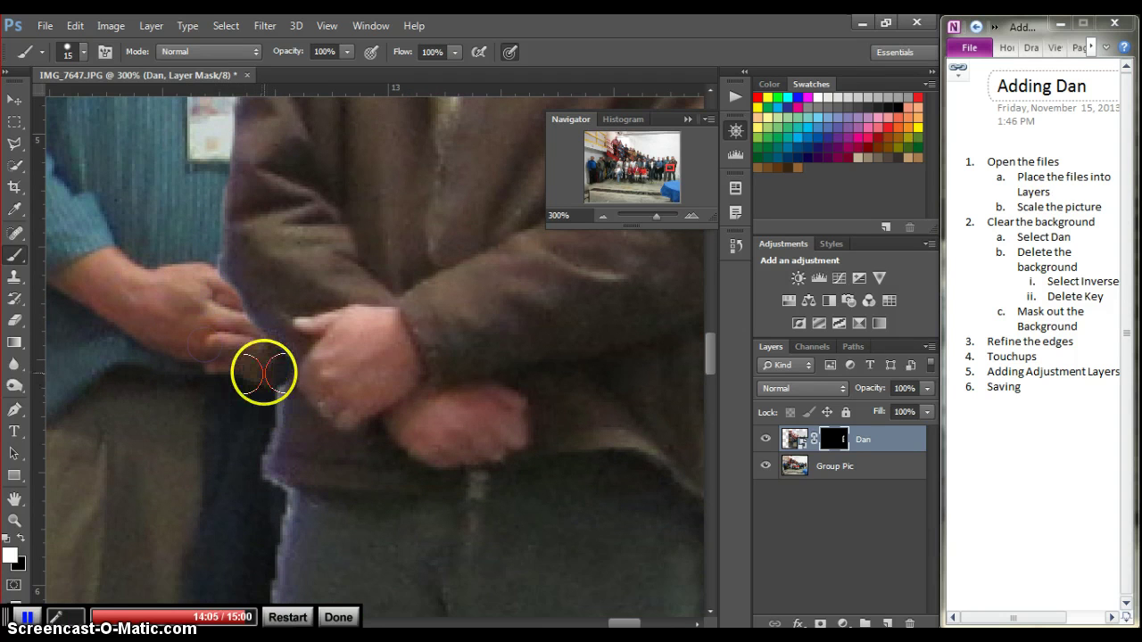
mouse_move(257, 358)
mouse_down()
mouse_move(199, 263)
mouse_move(205, 282)
mouse_up()
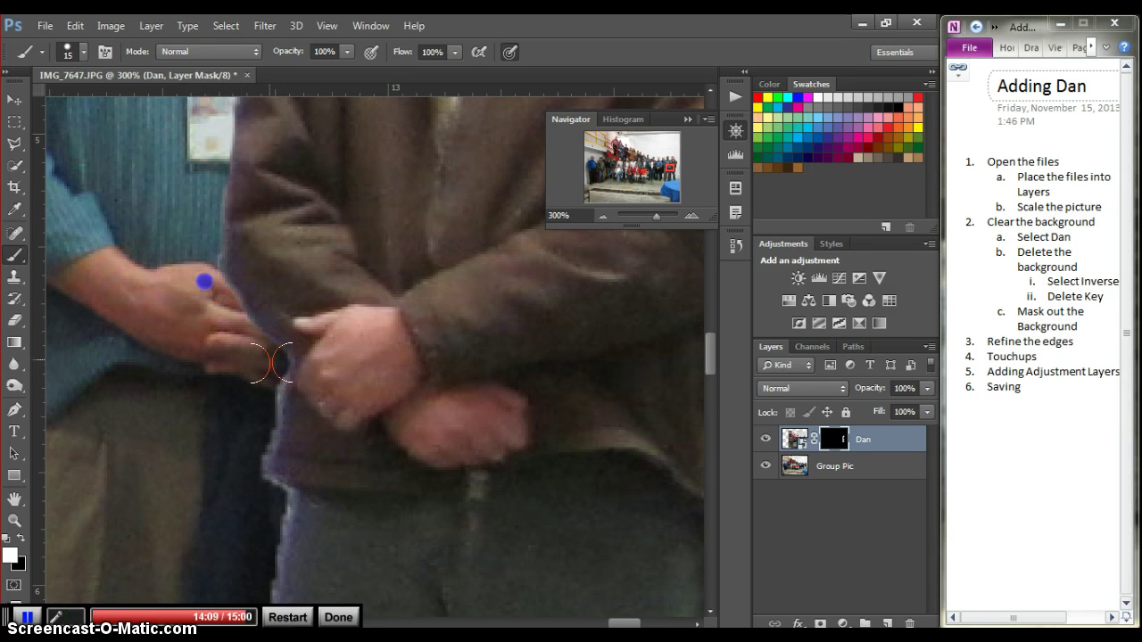
Reduce the brush hardness to 73% and touch up the man's mask in white from his fingertips down along the brown-jacketed man's trouser leg
click(84, 54)
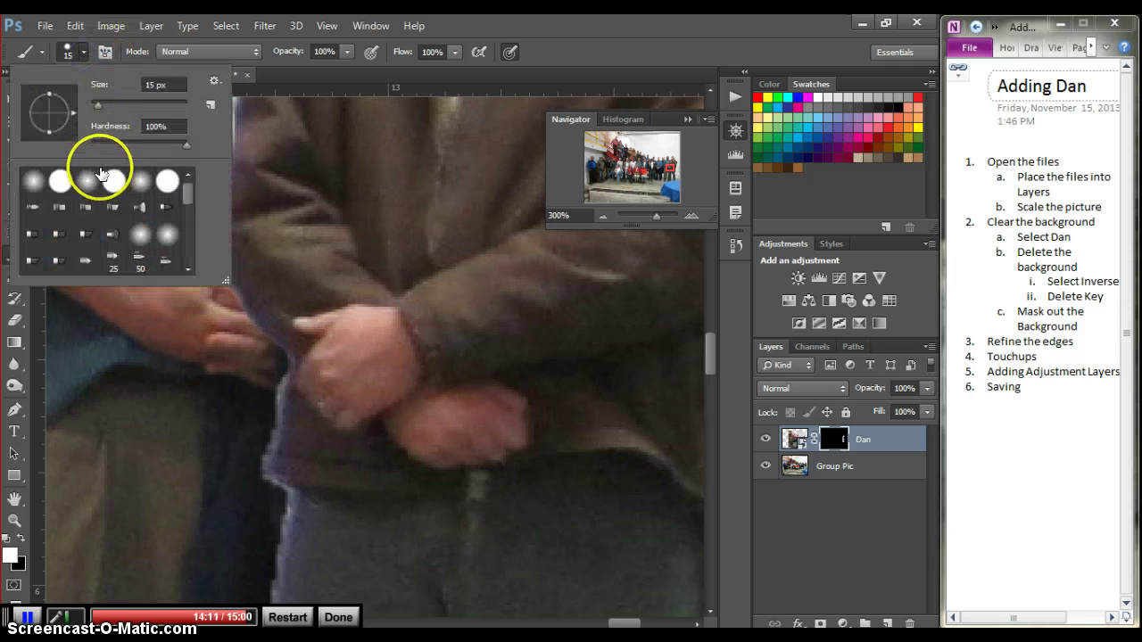
drag(187, 144, 161, 144)
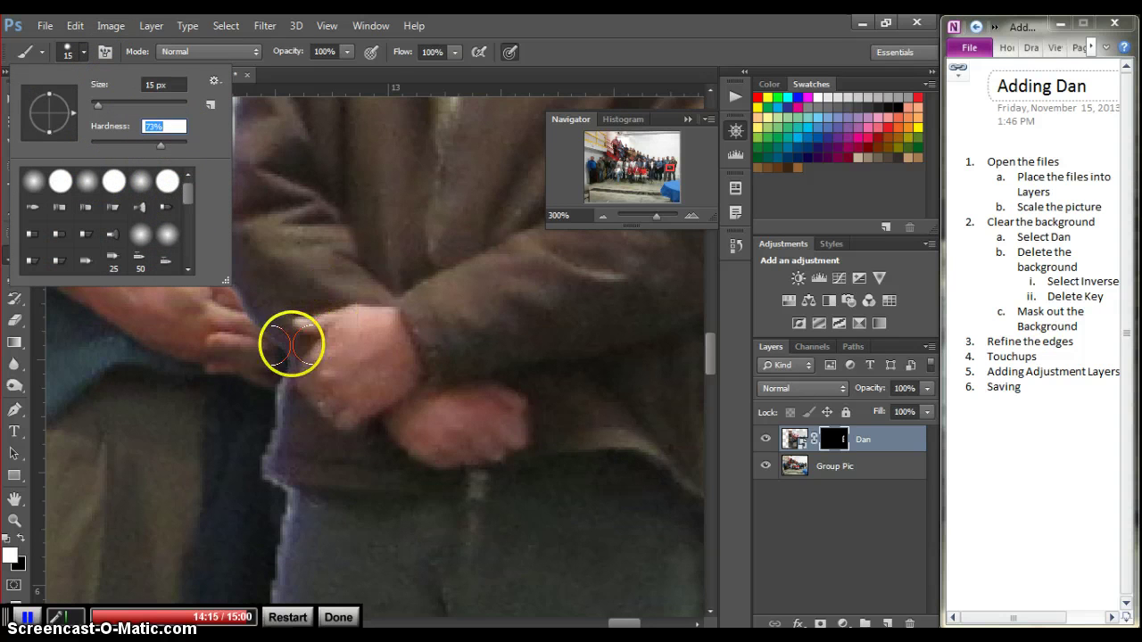
click(265, 364)
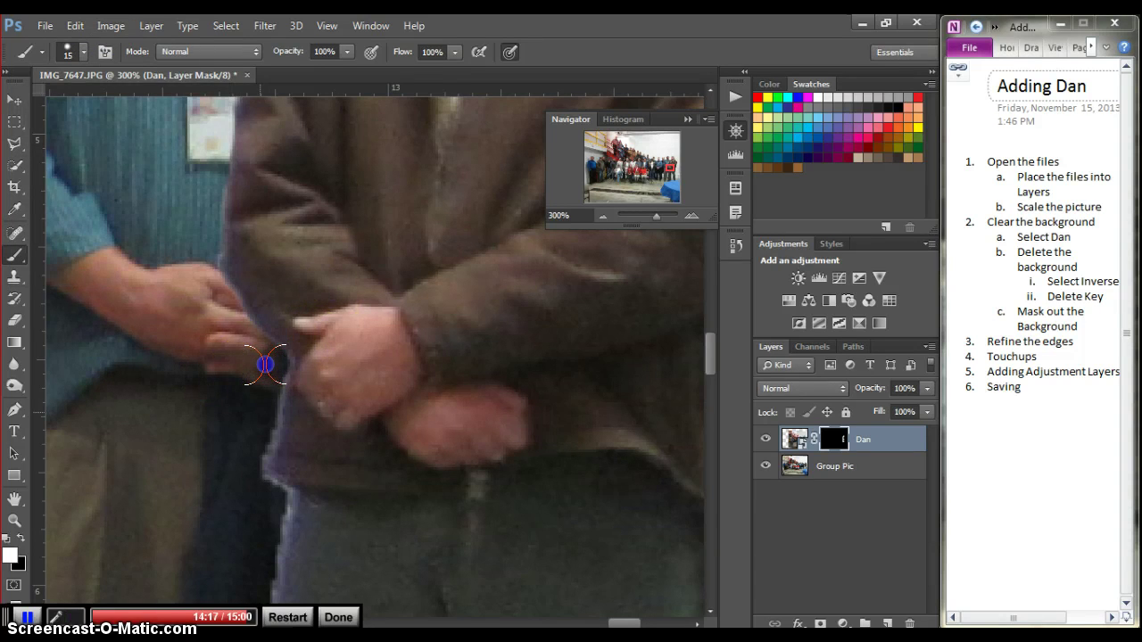
scroll(232, 464, down, 5)
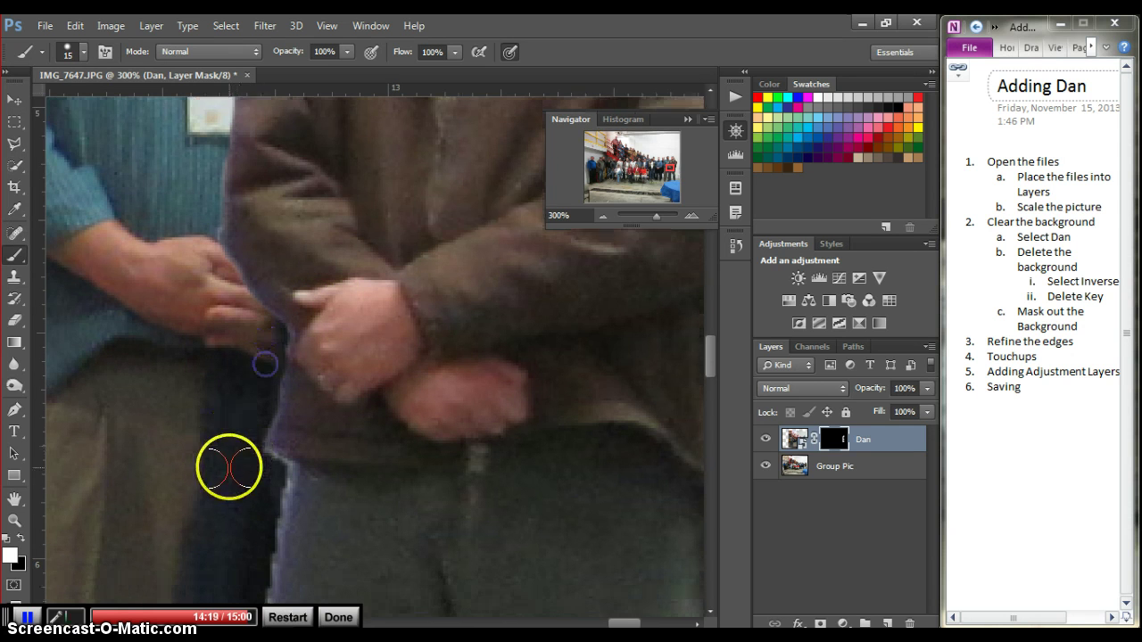
drag(258, 216, 270, 215)
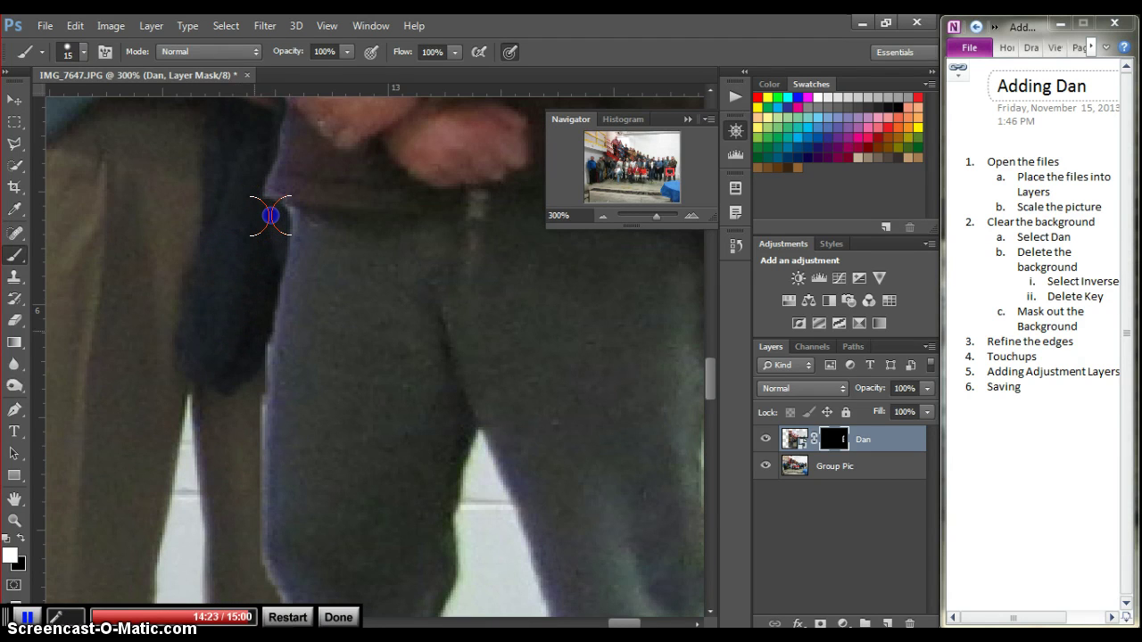
scroll(255, 339, down, 4)
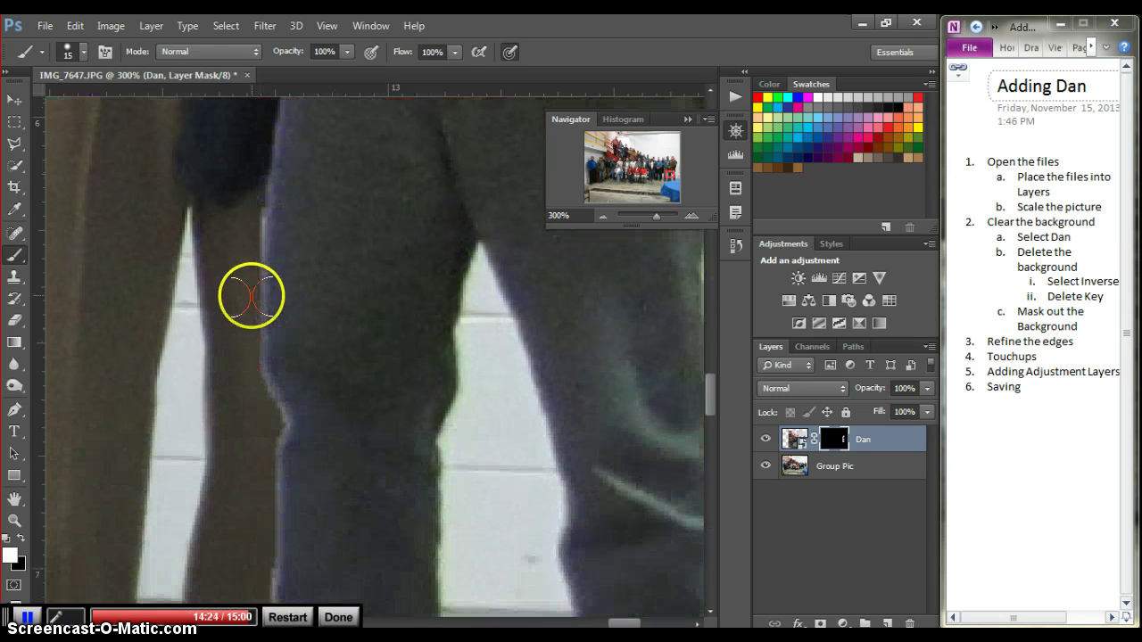
click(248, 174)
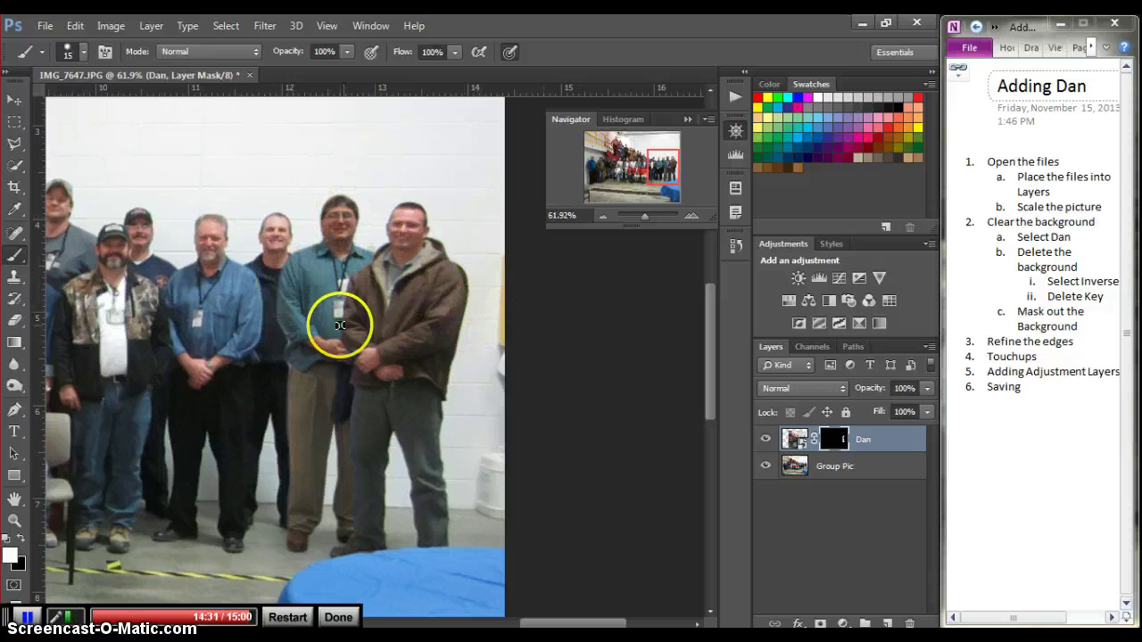
Paint white on the man's mask along the side of his hair and face to restore the edge of his head
scroll(347, 269, up, 3)
scroll(346, 265, up, 4)
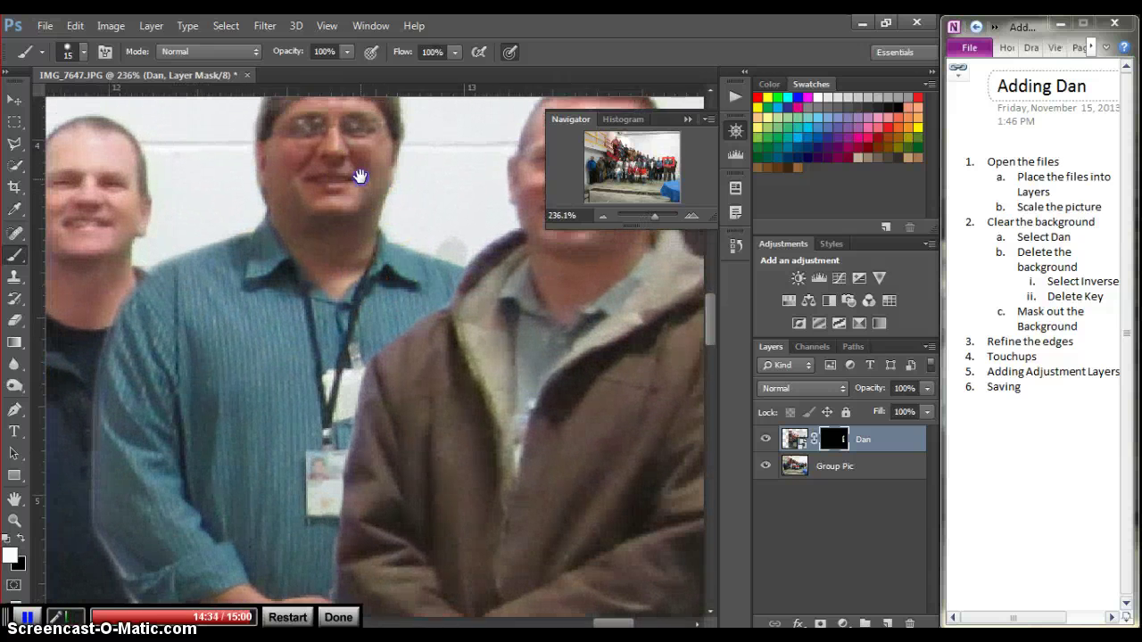
drag(360, 176, 389, 350)
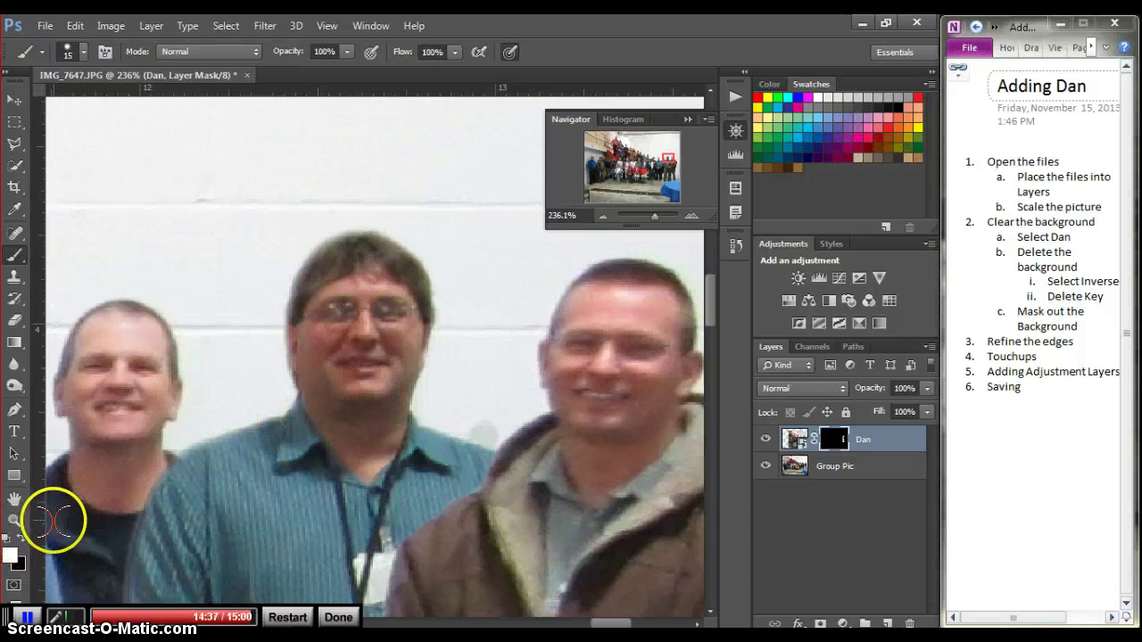
drag(300, 326, 299, 332)
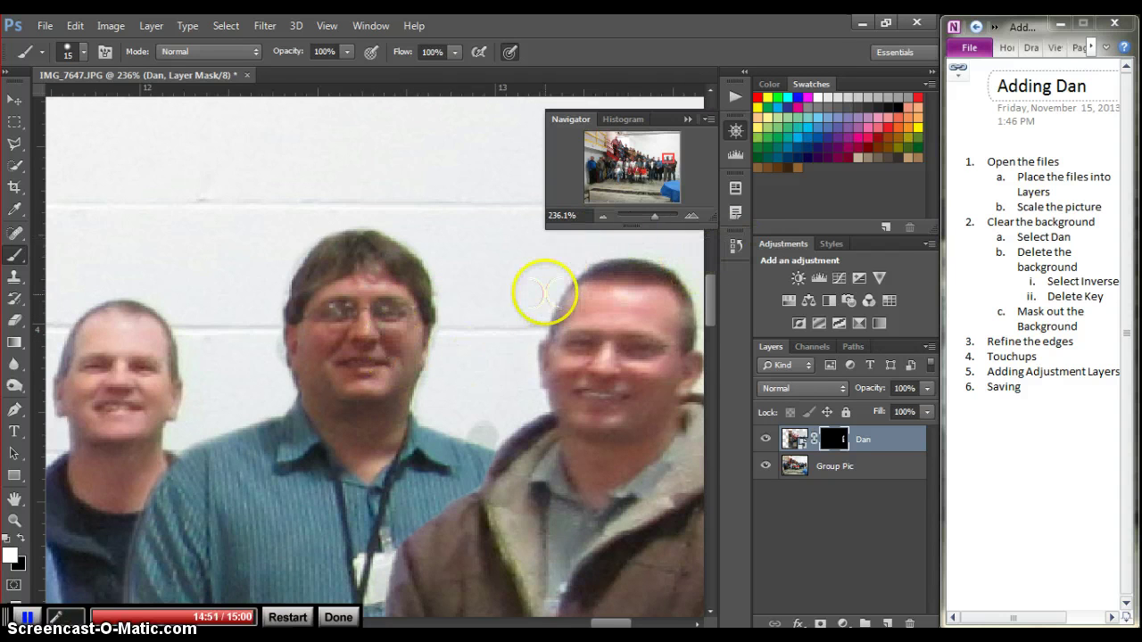
Collapse the Navigator and examine the whole group picture with the added man in place
scroll(542, 287, down, 6)
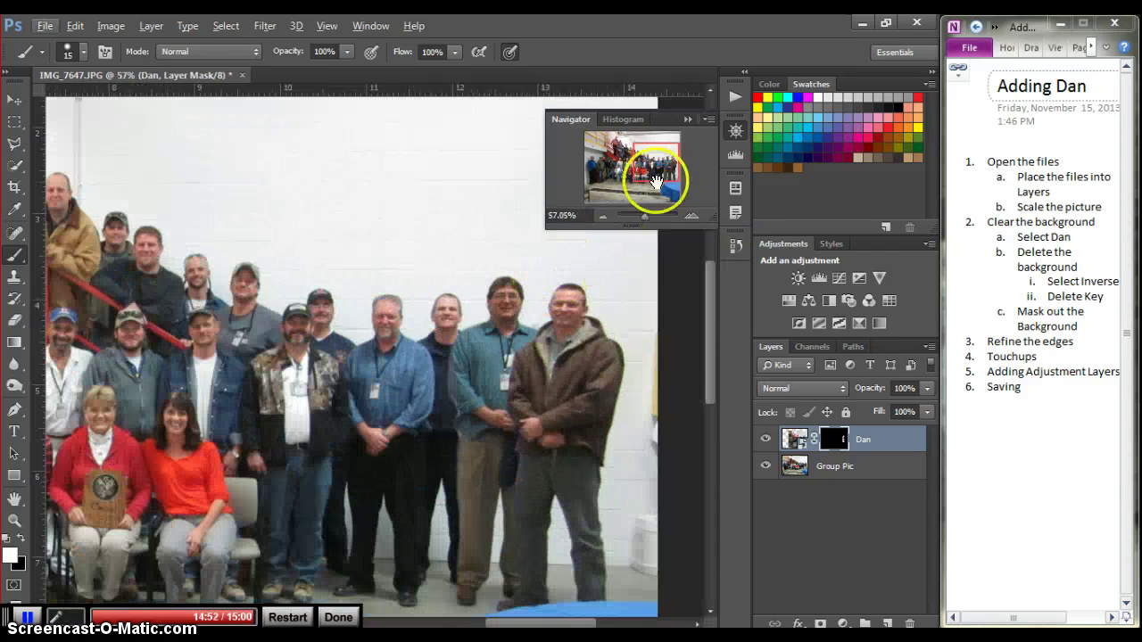
click(686, 119)
drag(711, 327, 724, 373)
scroll(543, 331, down, 4)
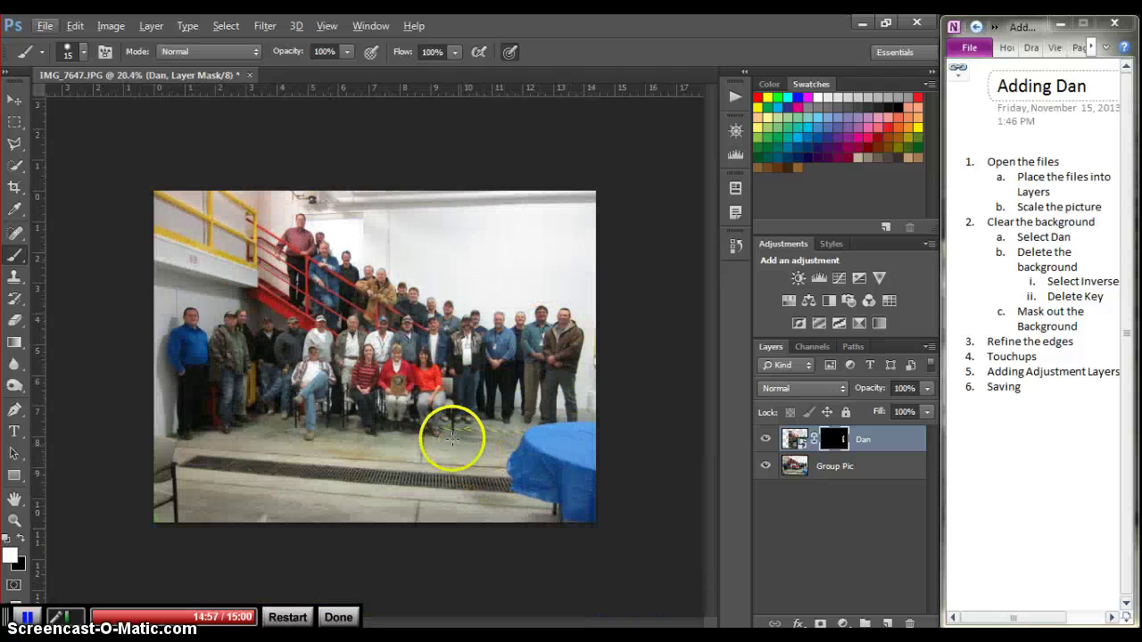
scroll(443, 433, up, 2)
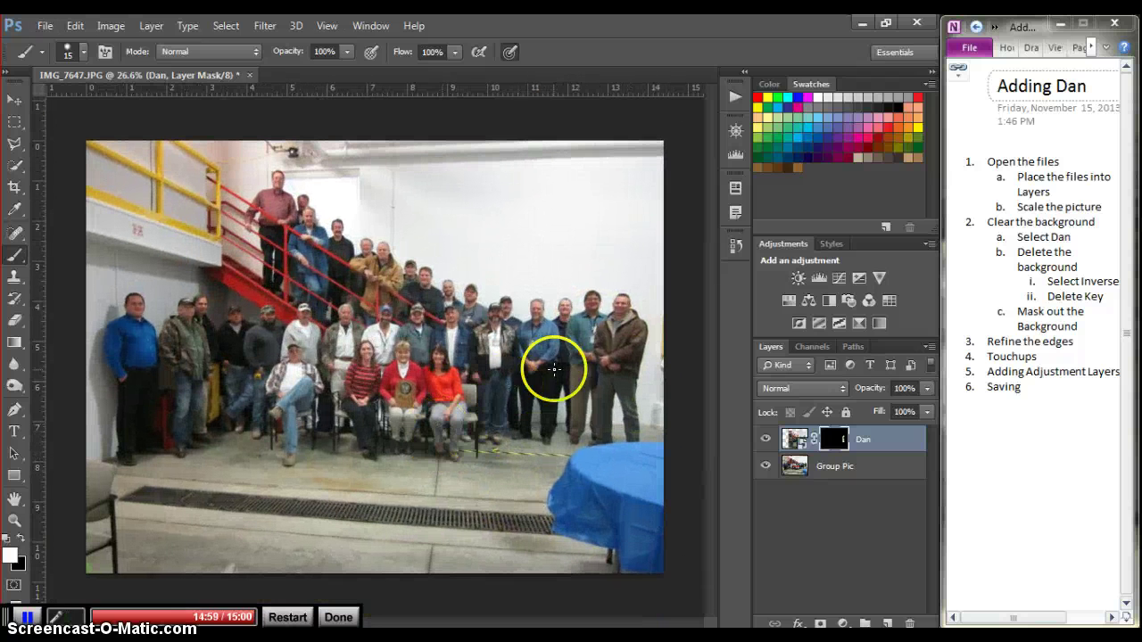